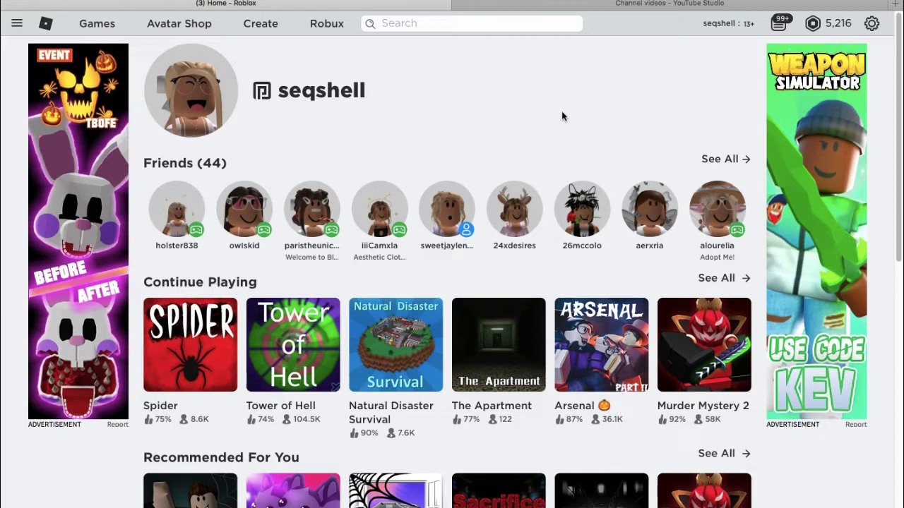
{"action": "left_click", "coordinate": [429, 162]}
{"action": "right_click", "coordinate": [428, 163]}
{"action": "left_click", "coordinate": [403, 165]}
{"action": "right_click", "coordinate": [406, 163]}
{"action": "right_click", "coordinate": [519, 153]}
{"action": "right_click", "coordinate": [430, 154]}
{"action": "left_click", "coordinate": [587, 123]}
{"action": "right_click", "coordinate": [401, 161]}
{"action": "right_click", "coordinate": [559, 139]}
{"action": "left_click", "coordinate": [450, 157]}
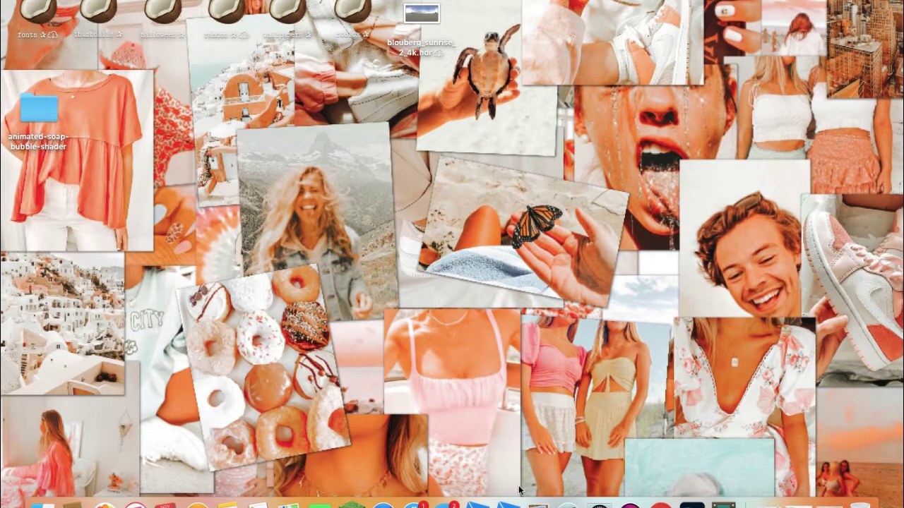
Switch to Roblox Studio and create a new place from the Baseplate template.
{"action": "left_click", "coordinate": [474, 503]}
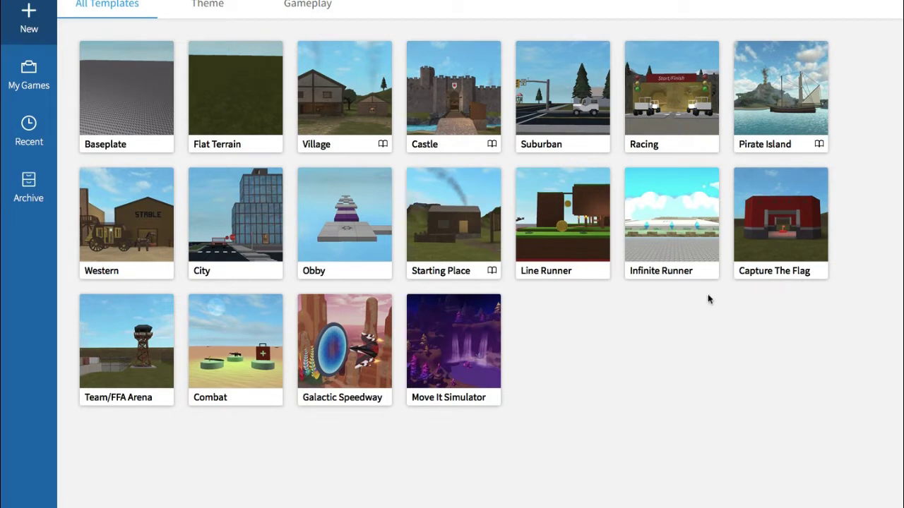
{"action": "left_click", "coordinate": [24, 33]}
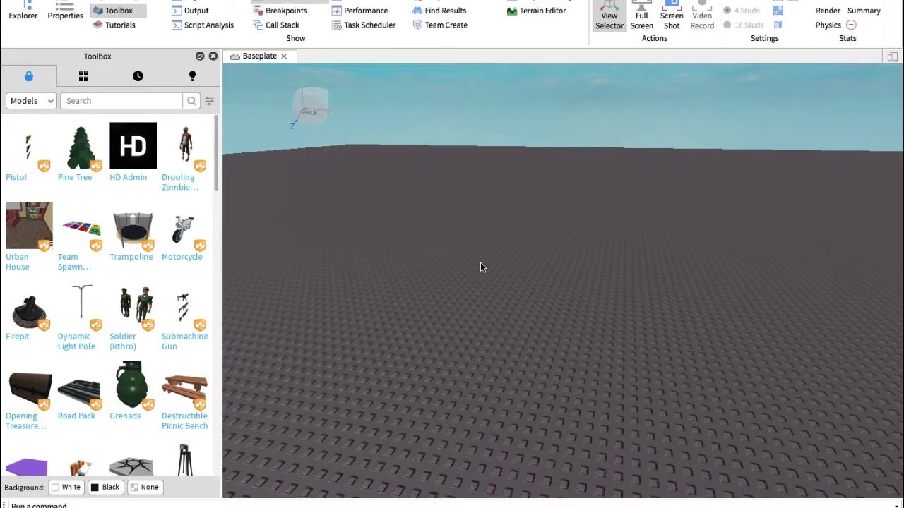
{"action": "scroll", "coordinate": [480, 262], "scroll_direction": "up", "scroll_amount": 5}
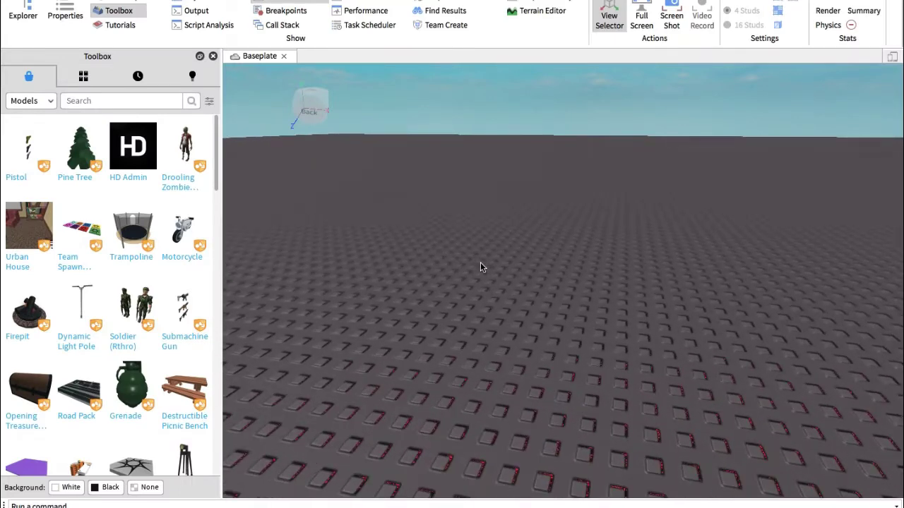
{"action": "key", "text": "e"}
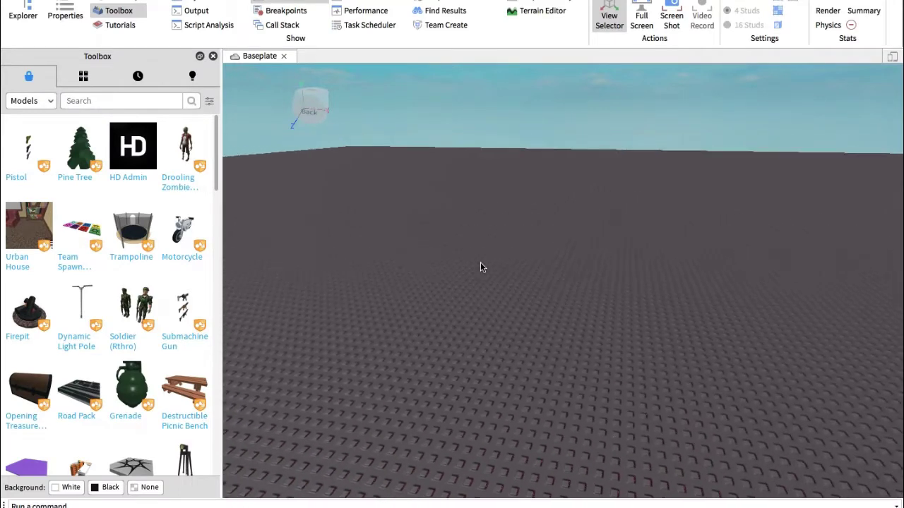
{"action": "key", "text": "a"}
{"action": "key", "text": "d"}
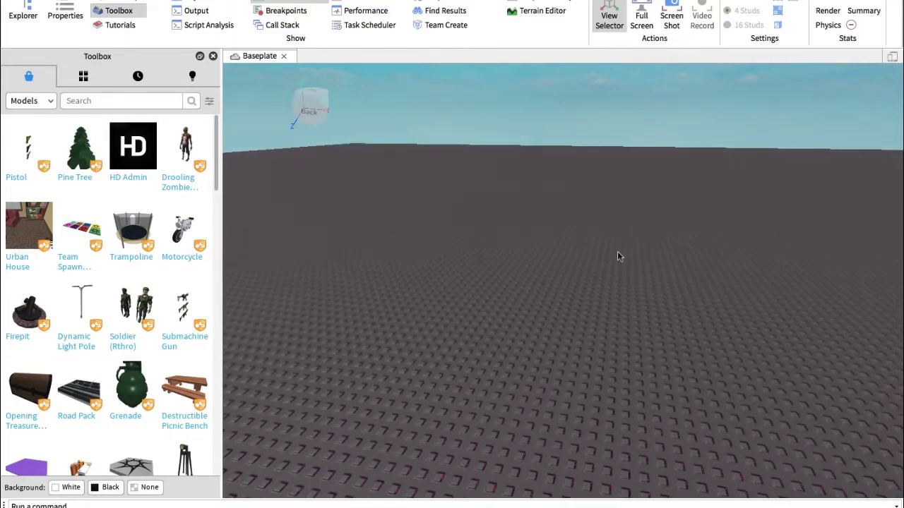
{"action": "left_click", "coordinate": [514, 235]}
{"action": "right_click_drag", "start_coordinate": [514, 235], "coordinate": [514, 233]}
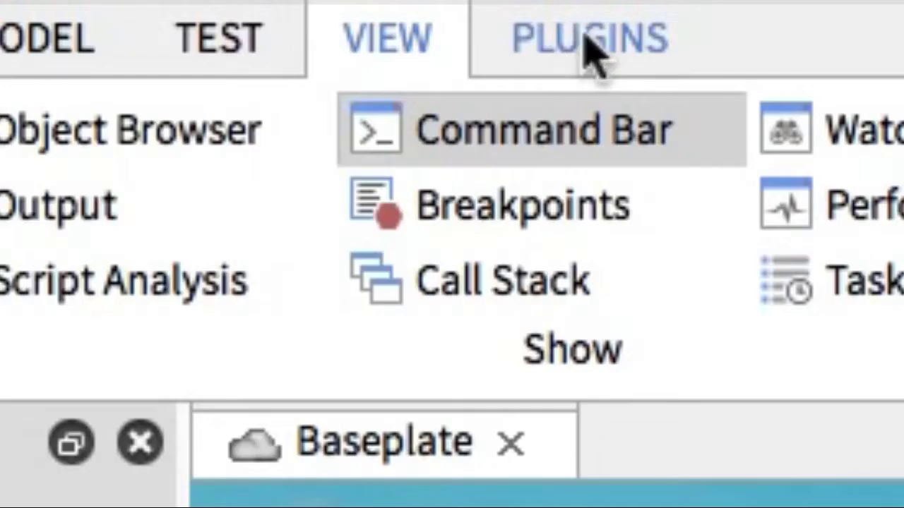
Open AlreadyPro's Load Character plugin and reposition its window over the baseplate.
{"action": "left_click", "coordinate": [298, 0]}
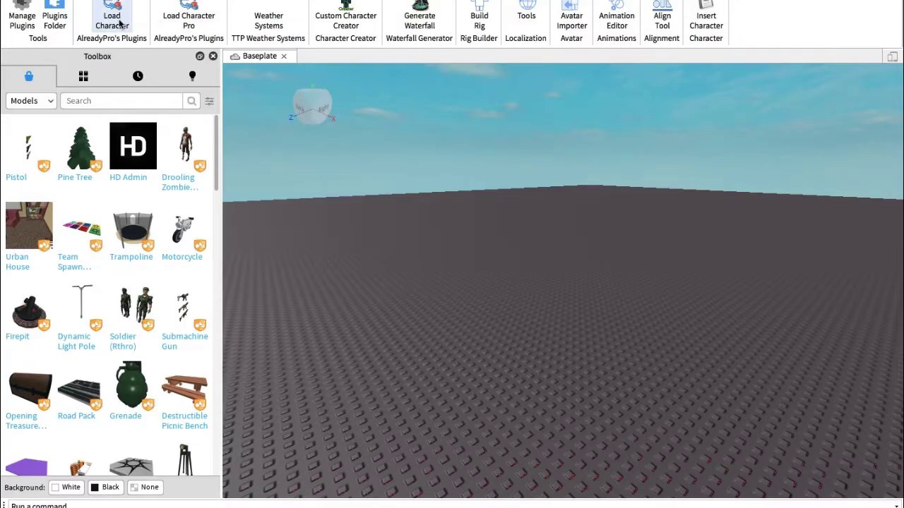
{"action": "left_click", "coordinate": [124, 20]}
{"action": "left_click_drag", "start_coordinate": [414, 200], "coordinate": [442, 184]}
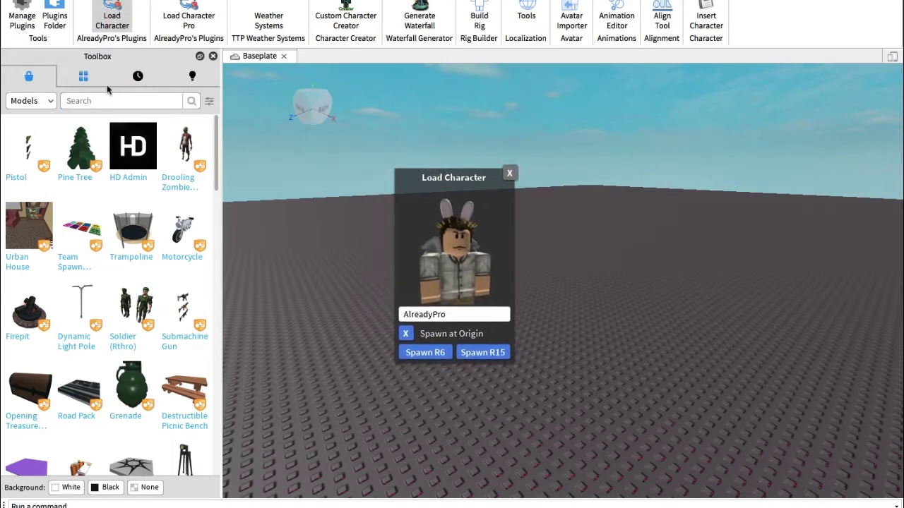
Search the Toolbox plugins for "load character" and examine the Lite and Pro versions by AlreadyPro.
{"action": "left_click", "coordinate": [46, 103]}
{"action": "left_click", "coordinate": [23, 194]}
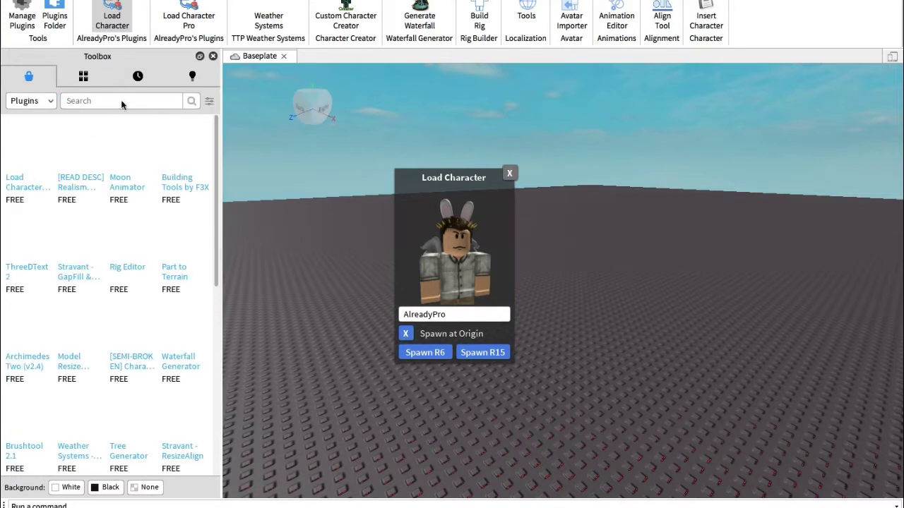
{"action": "mouse_move", "coordinate": [24, 172]}
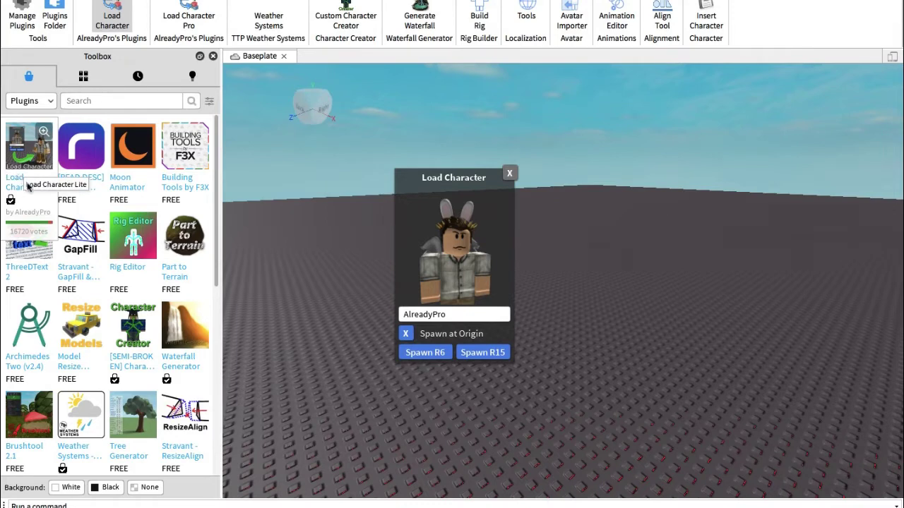
{"action": "left_click", "coordinate": [108, 103]}
{"action": "type", "text": "load character"}
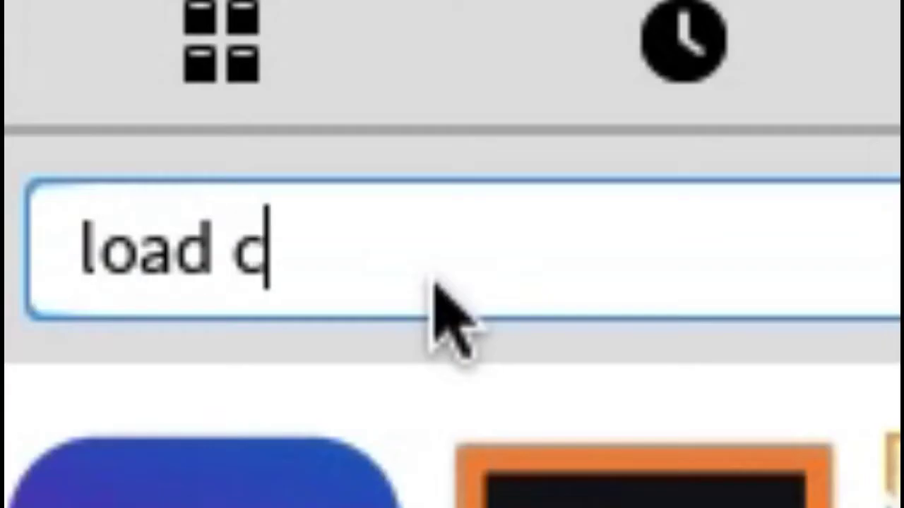
{"action": "key", "text": "Return"}
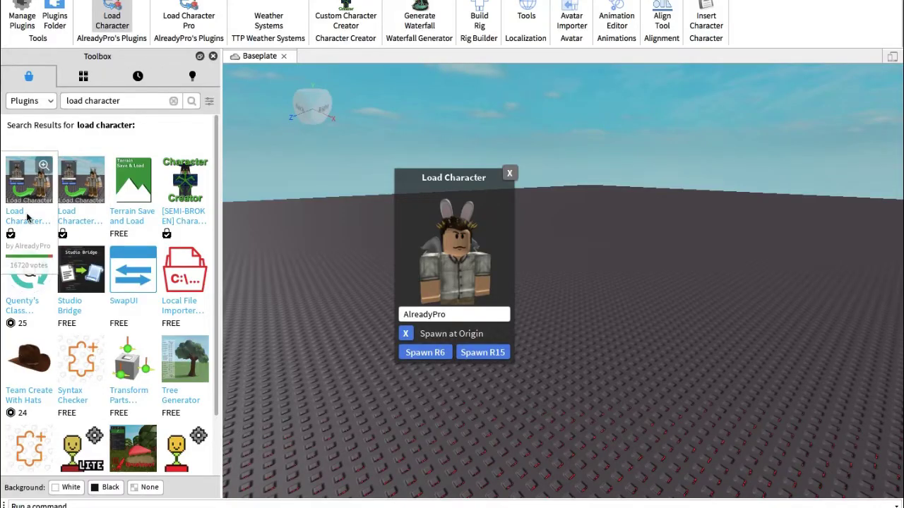
{"action": "mouse_move", "coordinate": [70, 211]}
{"action": "mouse_move", "coordinate": [28, 201]}
{"action": "mouse_move", "coordinate": [67, 190]}
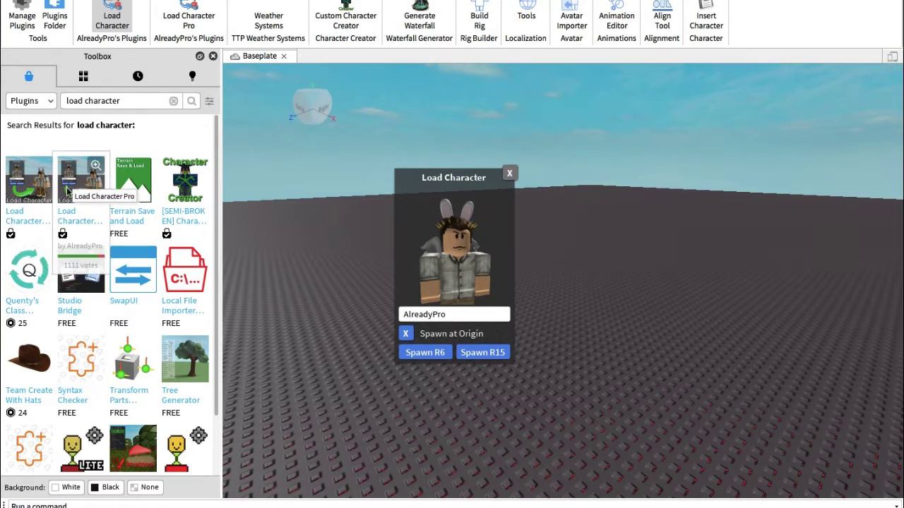
Spawn an R6 character for the avatar owner's Roblox username with Load Character, and close the plugin window.
{"action": "left_click_drag", "start_coordinate": [424, 183], "coordinate": [396, 171]}
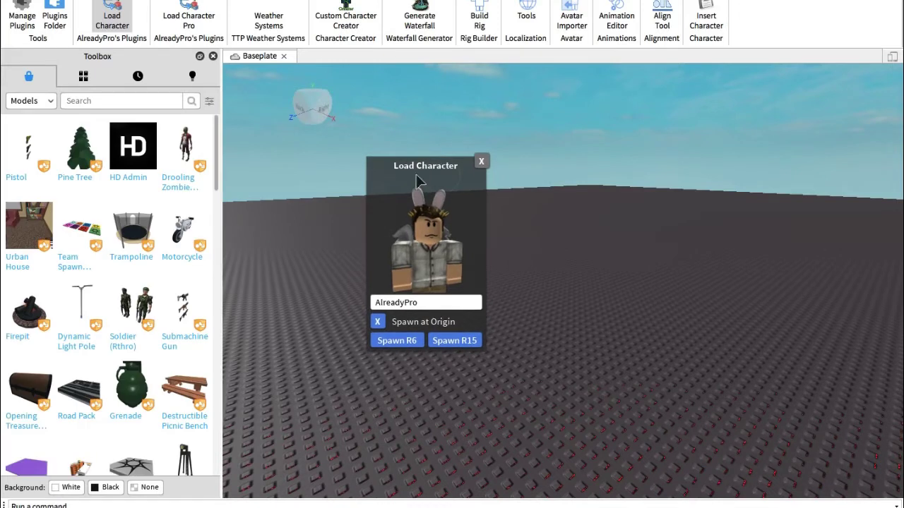
{"action": "double_click", "coordinate": [415, 303]}
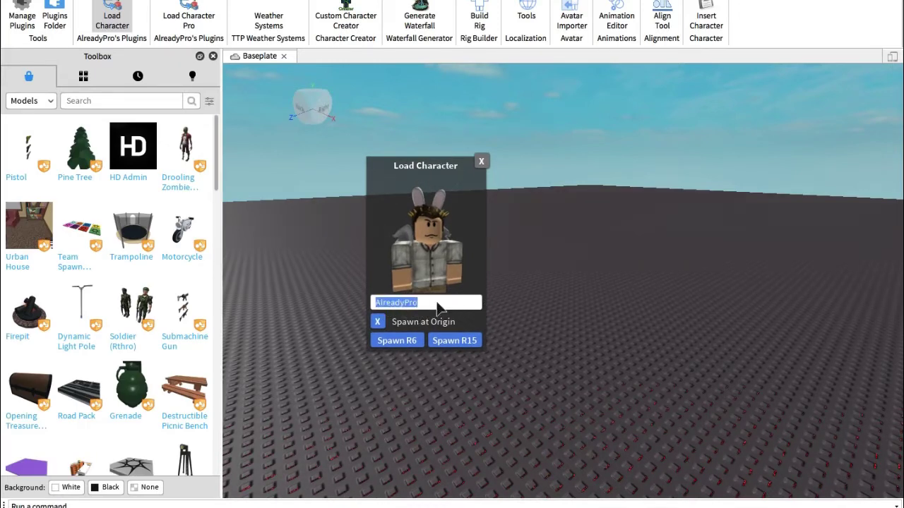
{"action": "type", "text": "se"}
{"action": "key", "text": "BackSpace"}
{"action": "type", "text": "eqshell"}
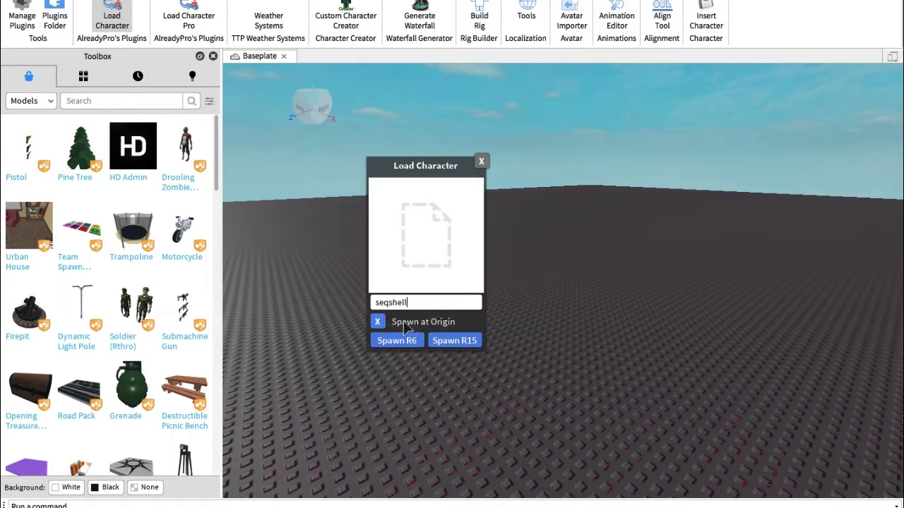
{"action": "left_click", "coordinate": [407, 340]}
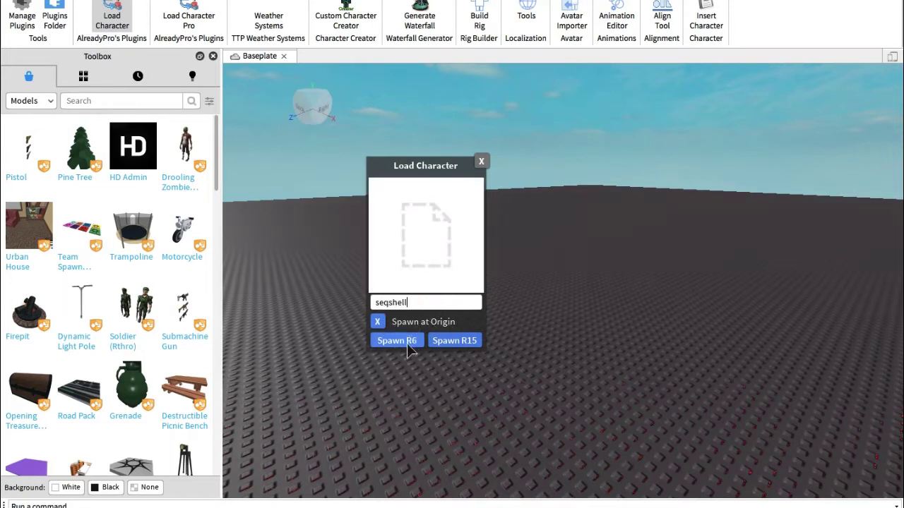
{"action": "left_click", "coordinate": [481, 161]}
{"action": "left_click", "coordinate": [497, 217]}
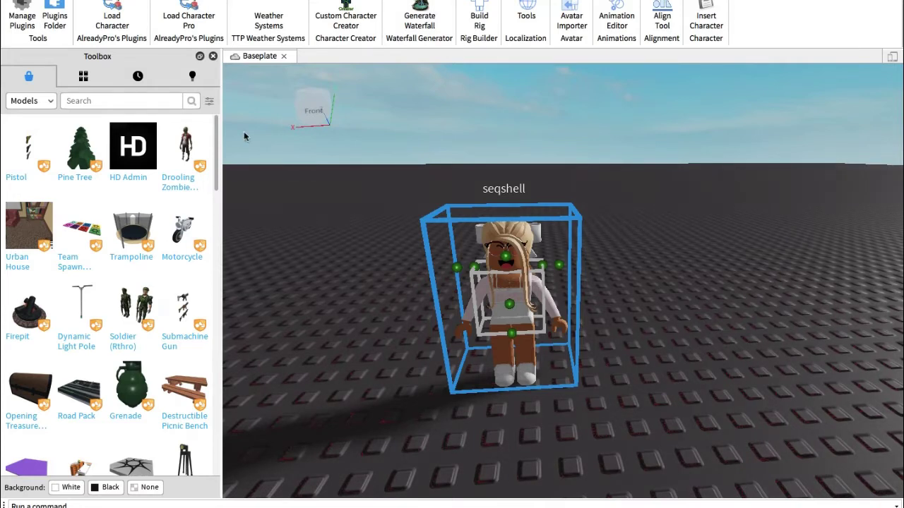
Look through the inventory models and filter the Toolbox's marketplace models by the creator Fairyjhull.
{"action": "left_click", "coordinate": [83, 76]}
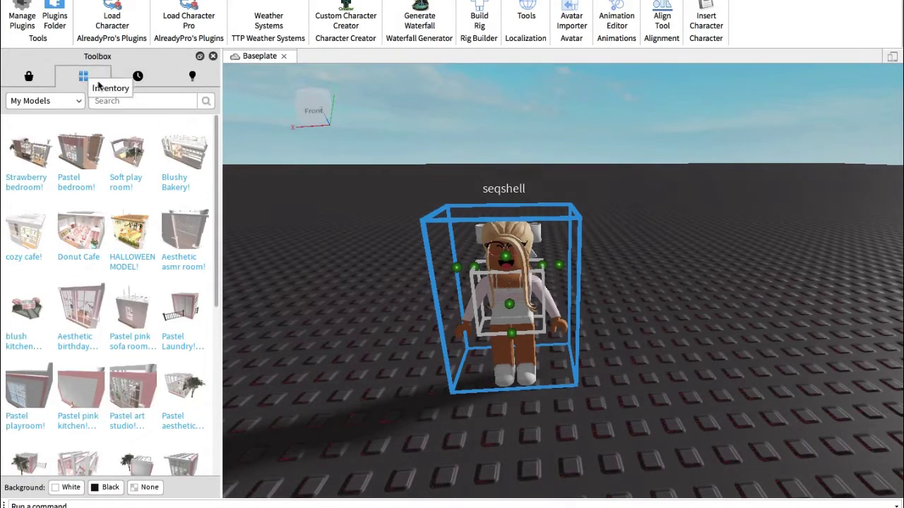
{"action": "scroll", "coordinate": [119, 198], "scroll_direction": "down", "scroll_amount": 3}
{"action": "scroll", "coordinate": [118, 190], "scroll_direction": "up", "scroll_amount": 3}
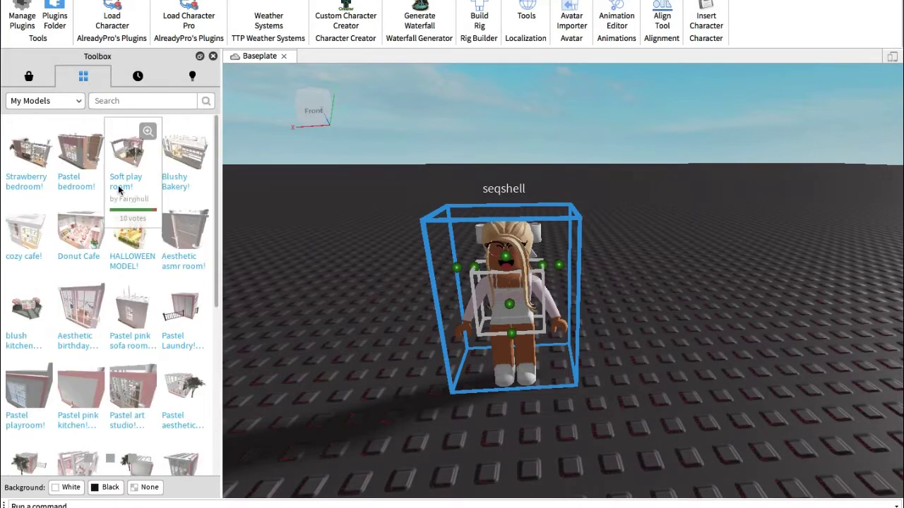
{"action": "left_click", "coordinate": [29, 76]}
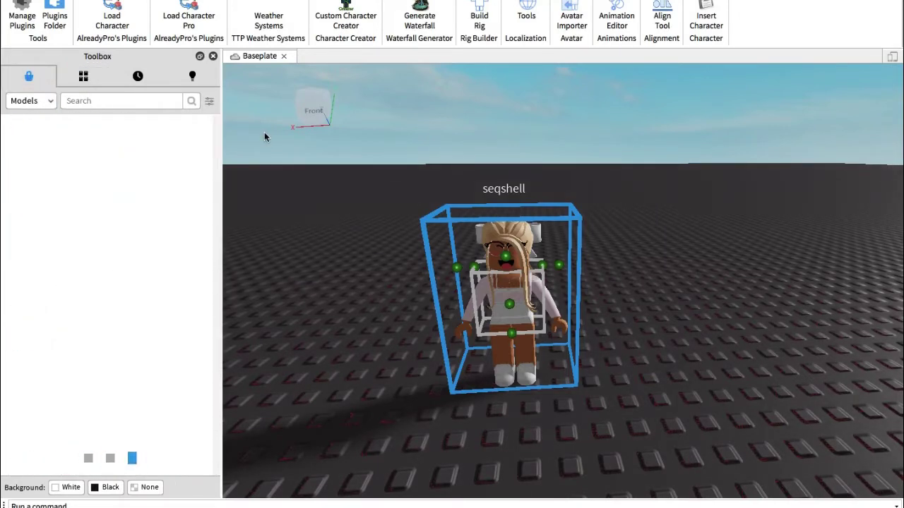
{"action": "left_click", "coordinate": [209, 102]}
{"action": "left_click", "coordinate": [120, 143]}
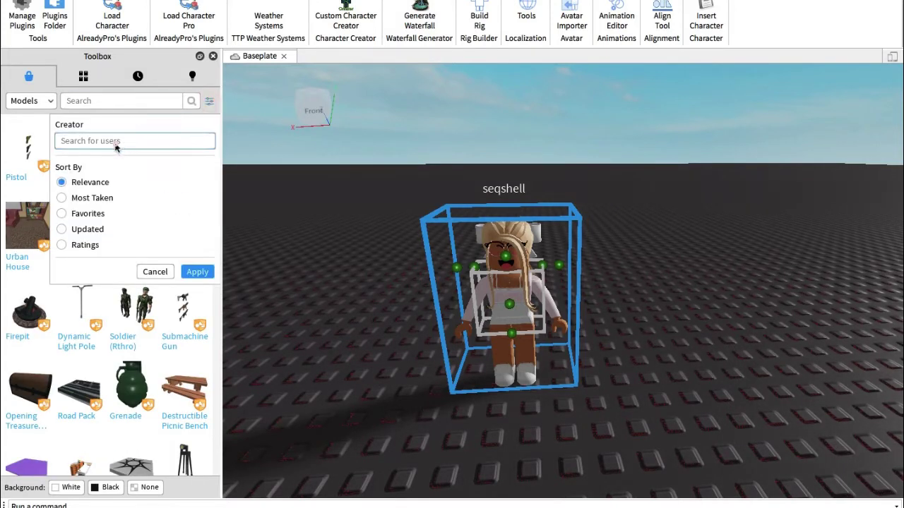
{"action": "type", "text": "fairyjhull"}
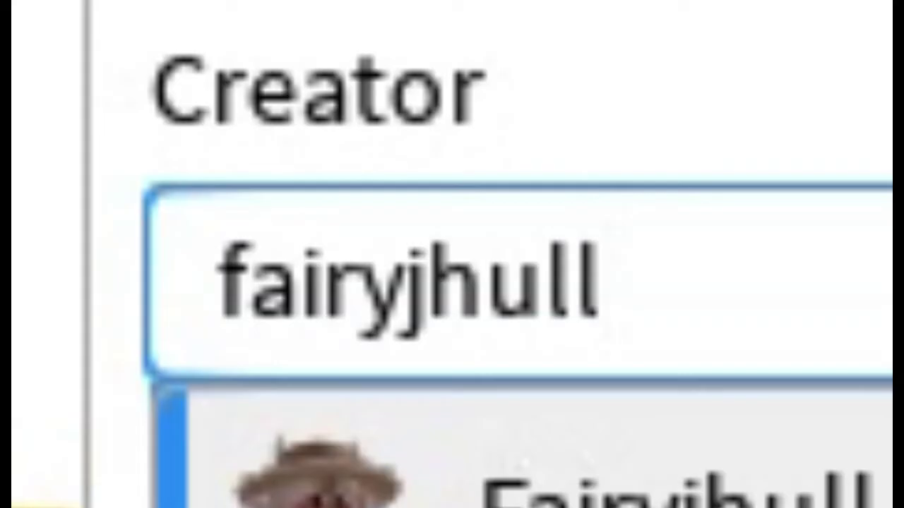
{"action": "left_click", "coordinate": [108, 159]}
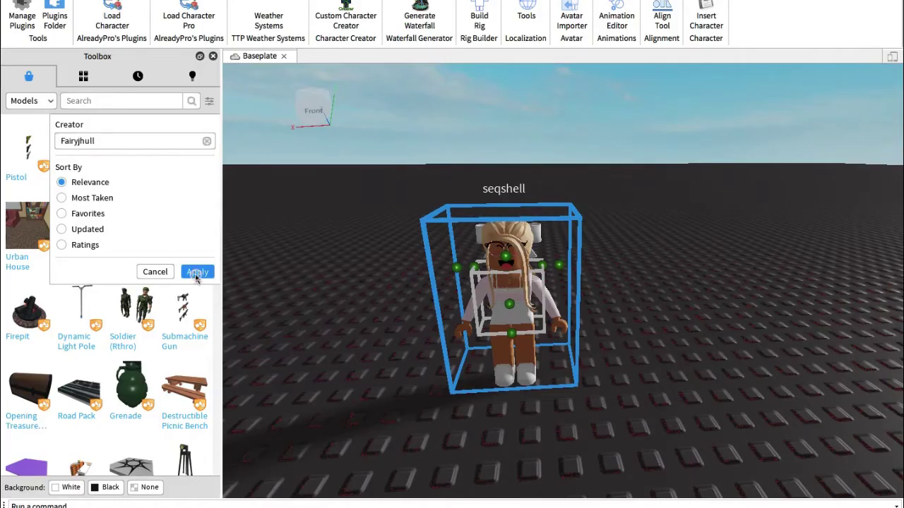
{"action": "left_click", "coordinate": [195, 268]}
Insert a furnished pink room model from the creator's models and move it close to the character on the baseplate.
{"action": "scroll", "coordinate": [159, 300], "scroll_direction": "down", "scroll_amount": 5}
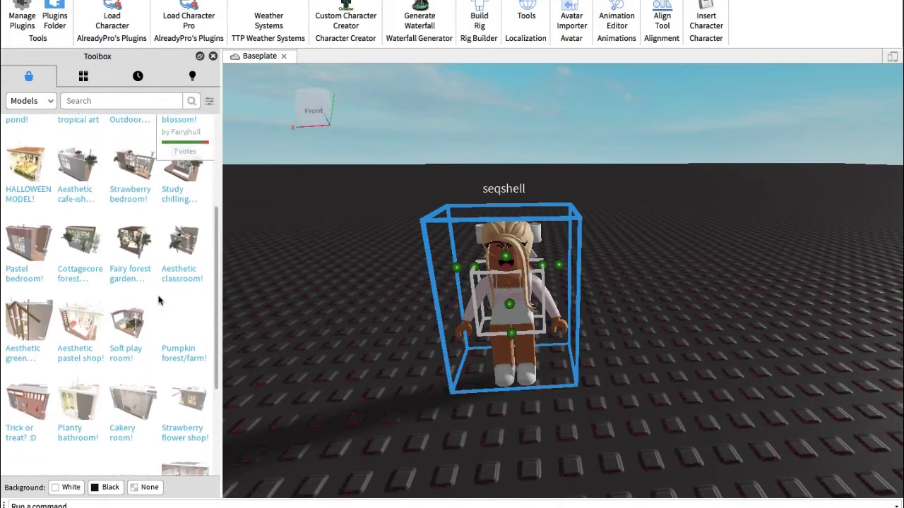
{"action": "scroll", "coordinate": [158, 300], "scroll_direction": "up", "scroll_amount": 5}
{"action": "mouse_move", "coordinate": [195, 299]}
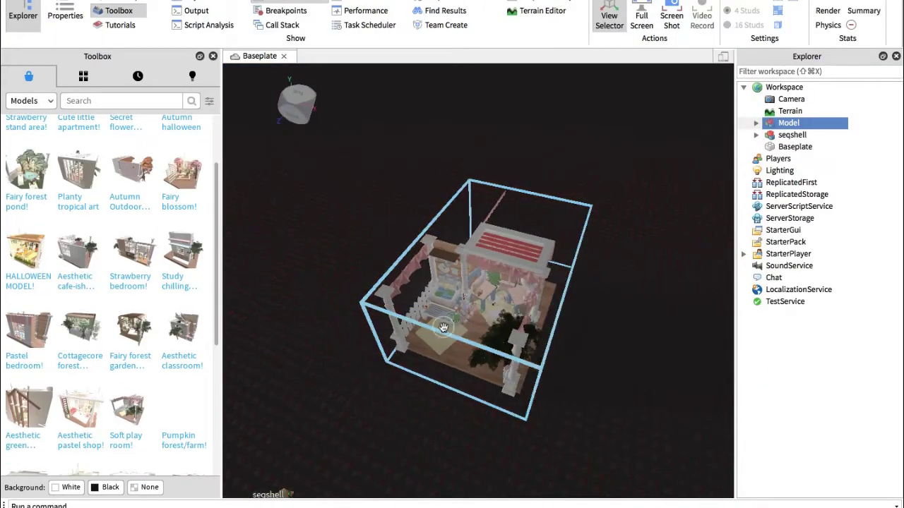
{"action": "right_click_drag", "start_coordinate": [444, 327], "coordinate": [443, 328]}
{"action": "scroll", "coordinate": [444, 328], "scroll_direction": "up", "scroll_amount": 5}
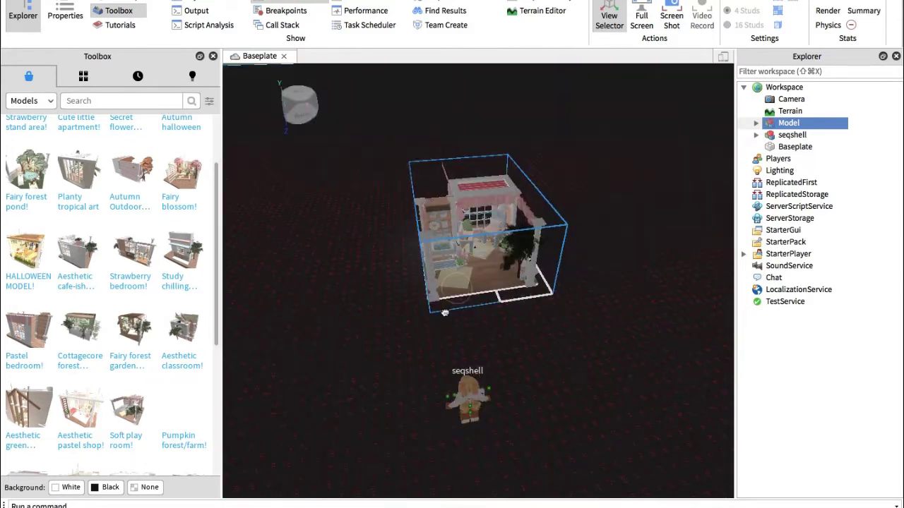
{"action": "left_click_drag", "start_coordinate": [444, 313], "coordinate": [440, 334]}
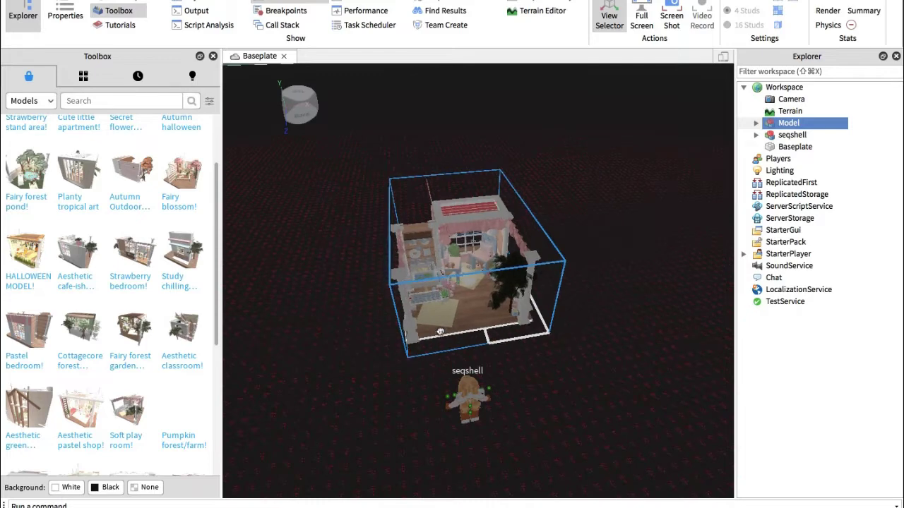
Export the room model to the Desktop under the file name "model".
{"action": "right_click", "coordinate": [789, 127]}
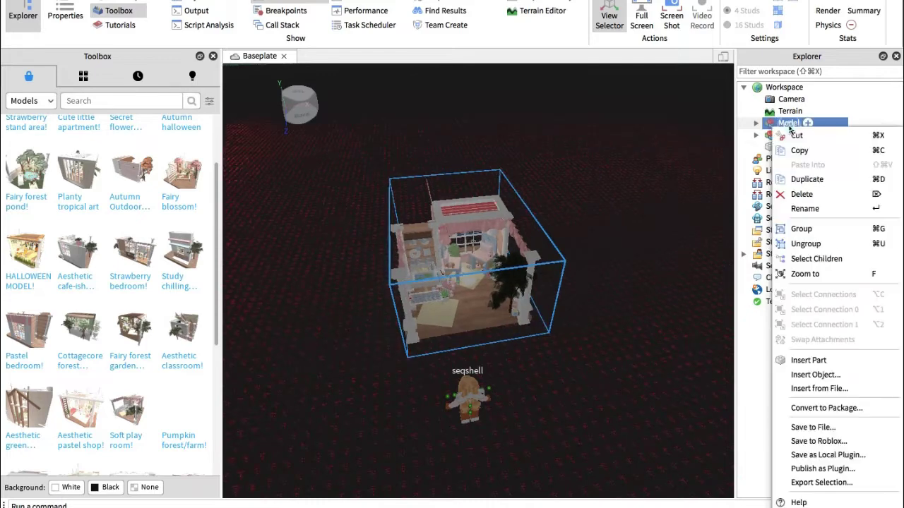
{"action": "left_click", "coordinate": [791, 483]}
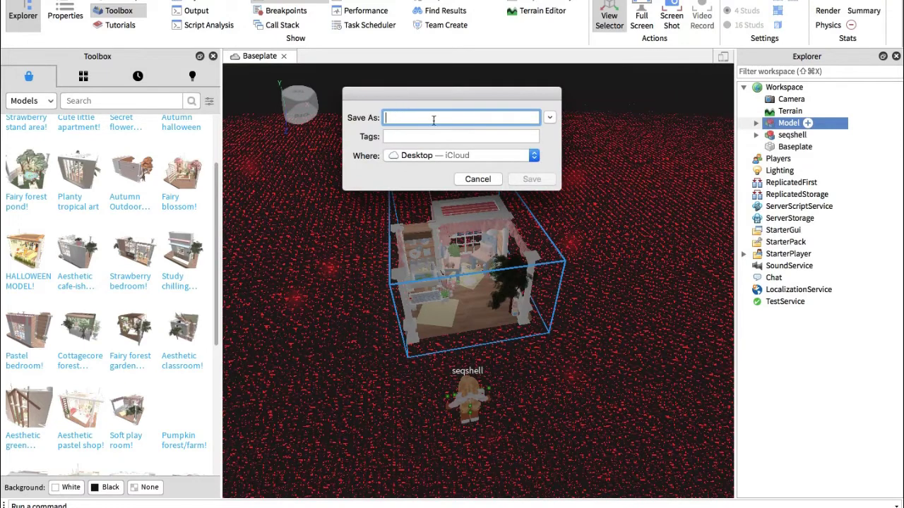
{"action": "type", "text": "model"}
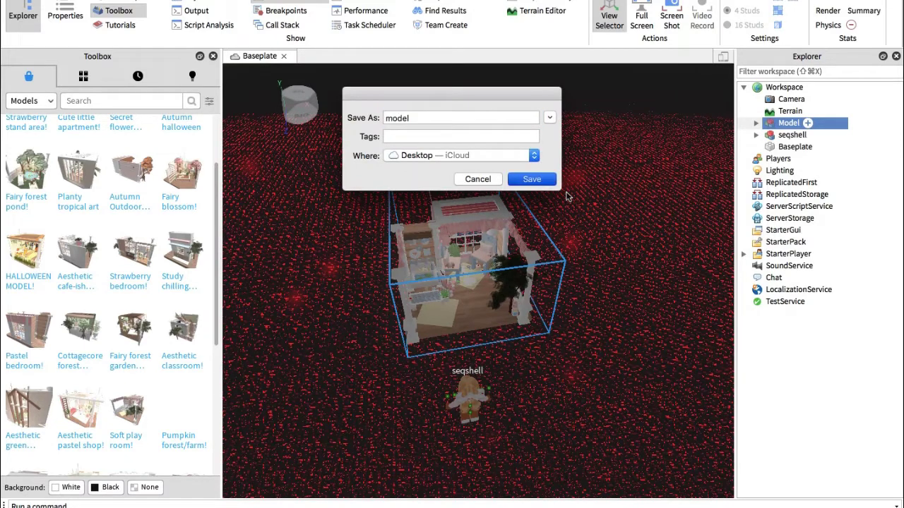
{"action": "key", "text": "Return"}
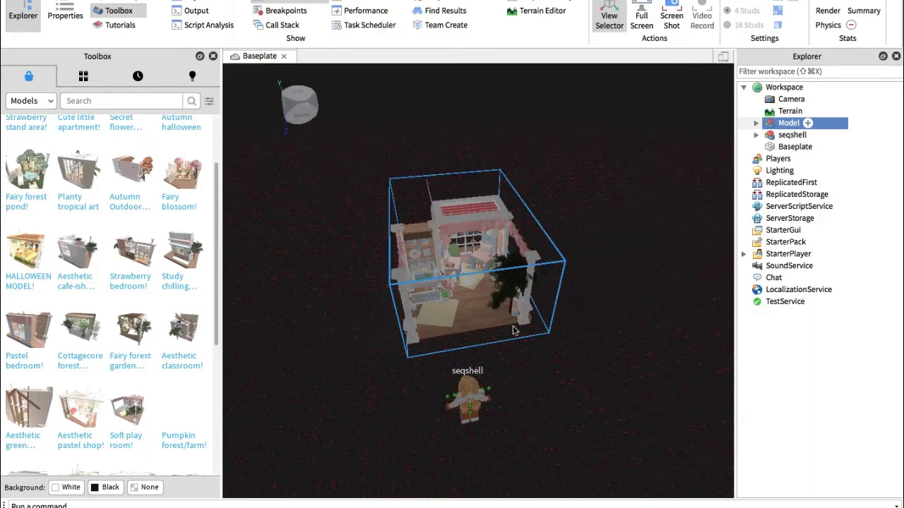
Delete the room model from the workspace and export the character to the Desktop as "me".
{"action": "key", "text": "Delete"}
{"action": "left_click", "coordinate": [785, 124]}
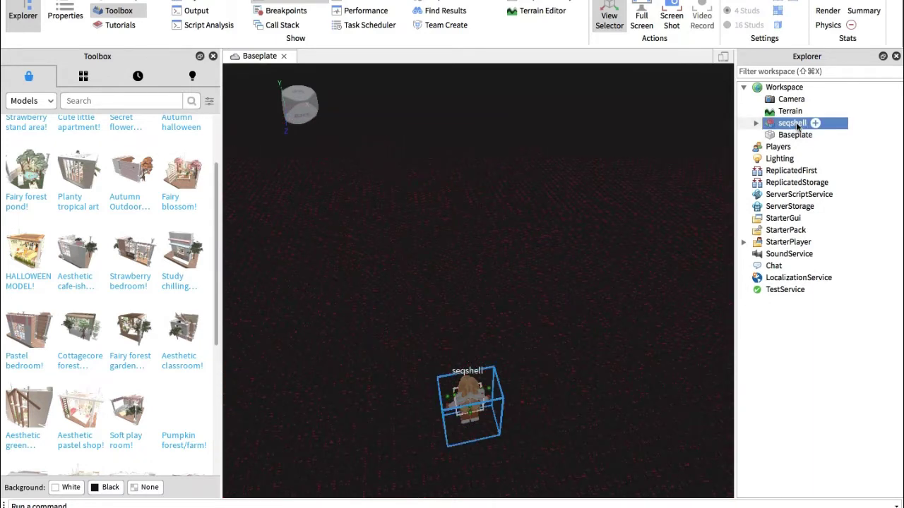
{"action": "right_click", "coordinate": [790, 124]}
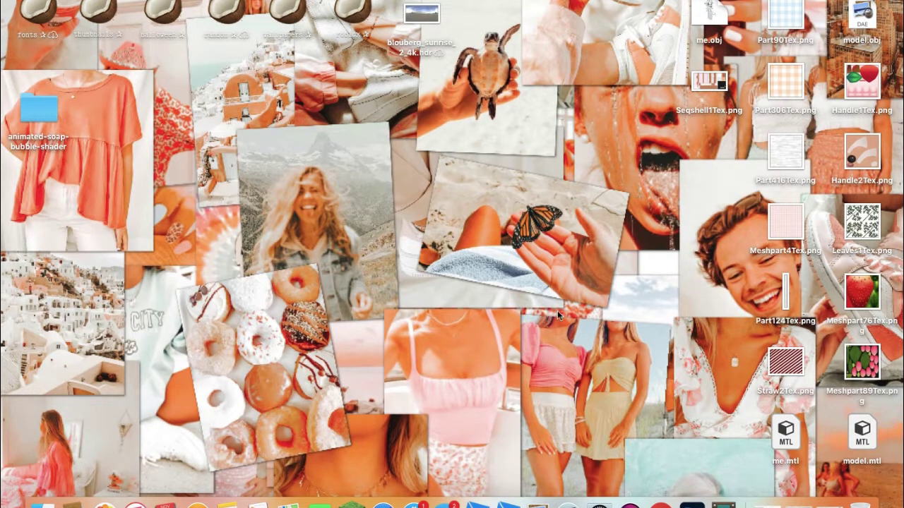
{"action": "left_click_drag", "start_coordinate": [894, 488], "coordinate": [622, 42]}
{"action": "left_click_drag", "start_coordinate": [896, 474], "coordinate": [669, 4]}
{"action": "left_click", "coordinate": [665, 252]}
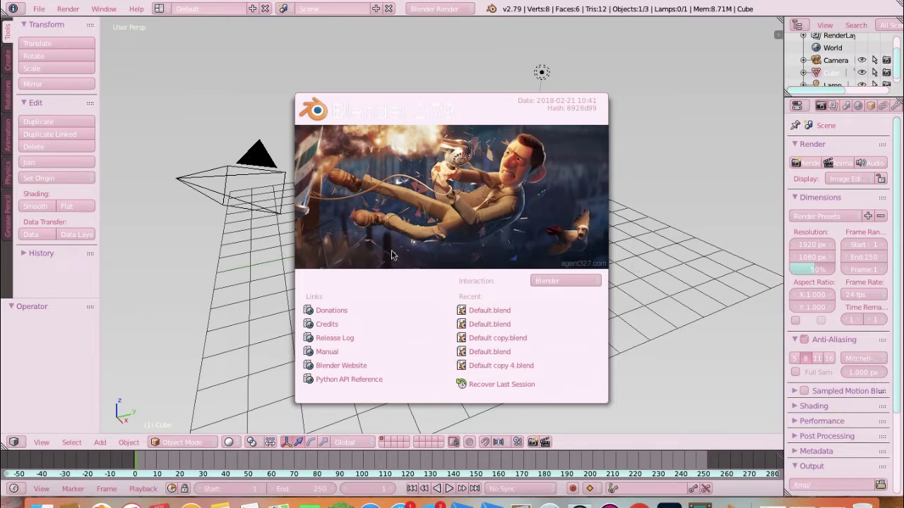
Switch to Blender, dismiss the splash screen and delete the default cube from the scene.
{"action": "left_click", "coordinate": [638, 132]}
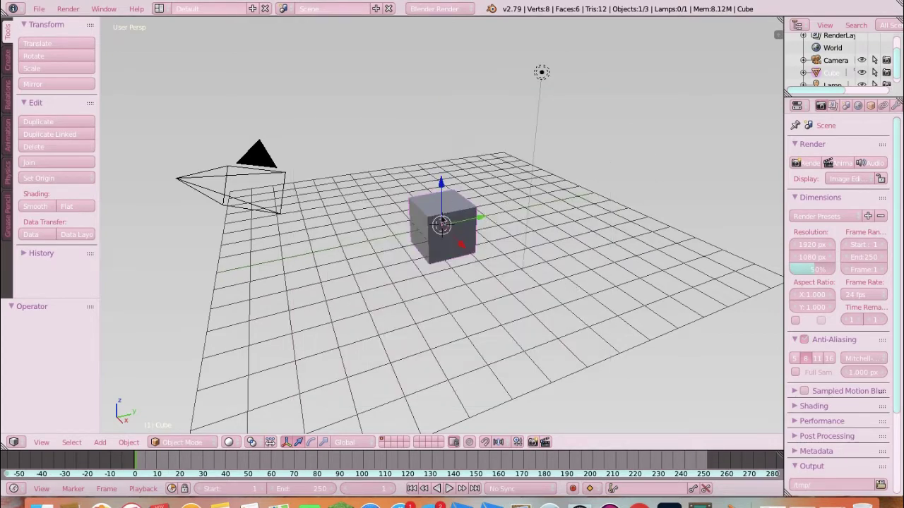
{"action": "key", "text": "x"}
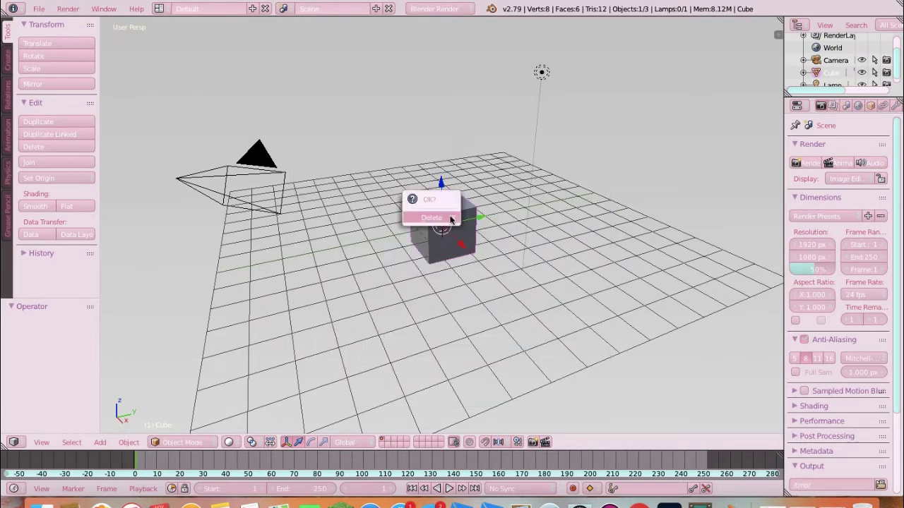
{"action": "left_click", "coordinate": [449, 219]}
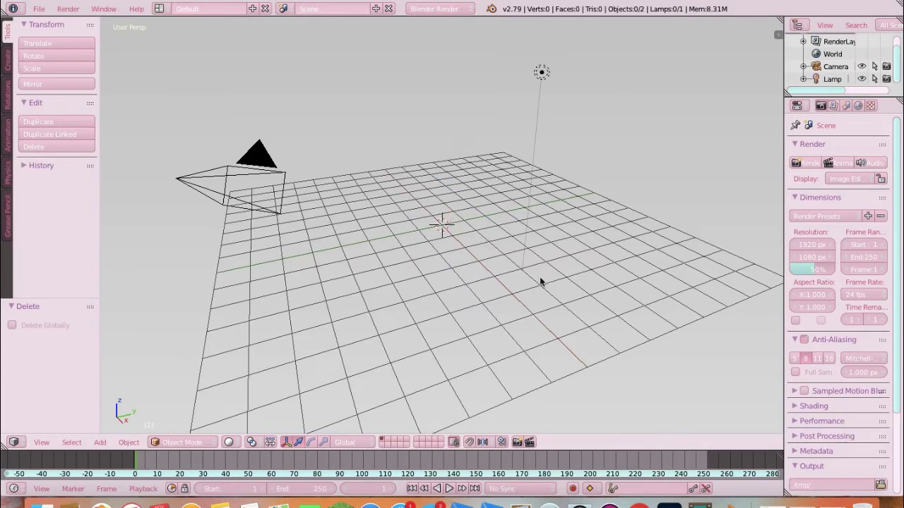
{"action": "key", "text": "shift+f"}
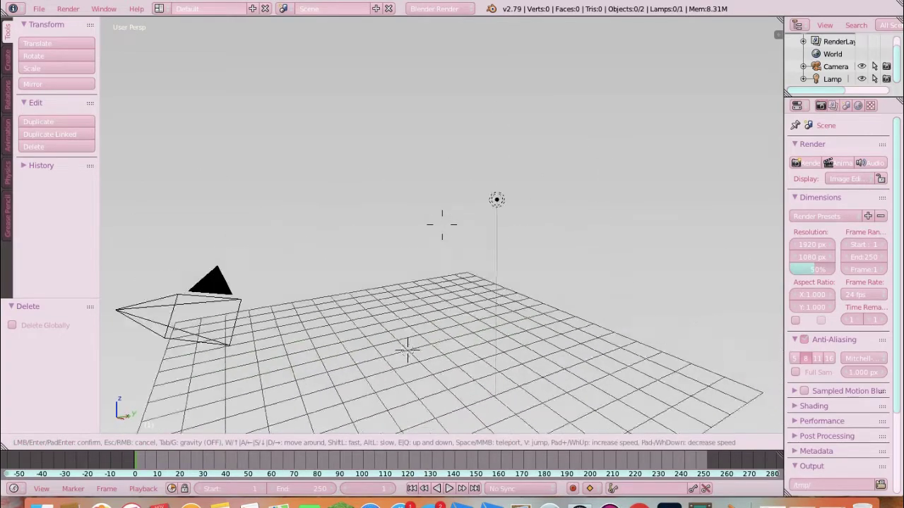
{"action": "mouse_move", "coordinate": [537, 329]}
{"action": "key", "text": "w"}
{"action": "key", "text": "s"}
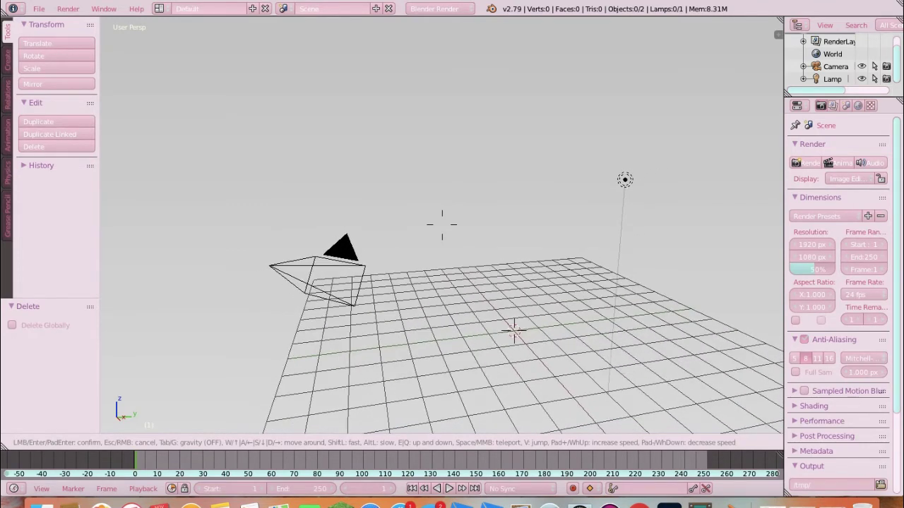
{"action": "key", "text": "q"}
{"action": "key", "text": "e"}
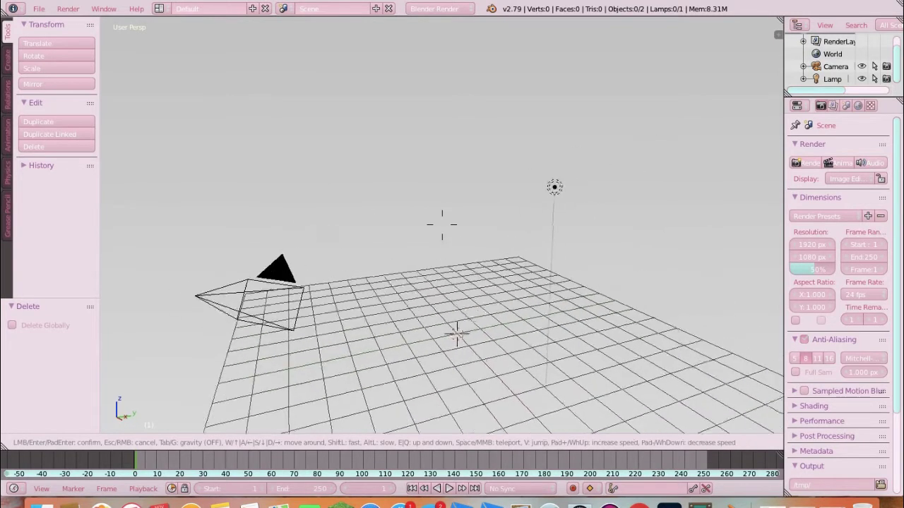
{"action": "left_click", "coordinate": [504, 207]}
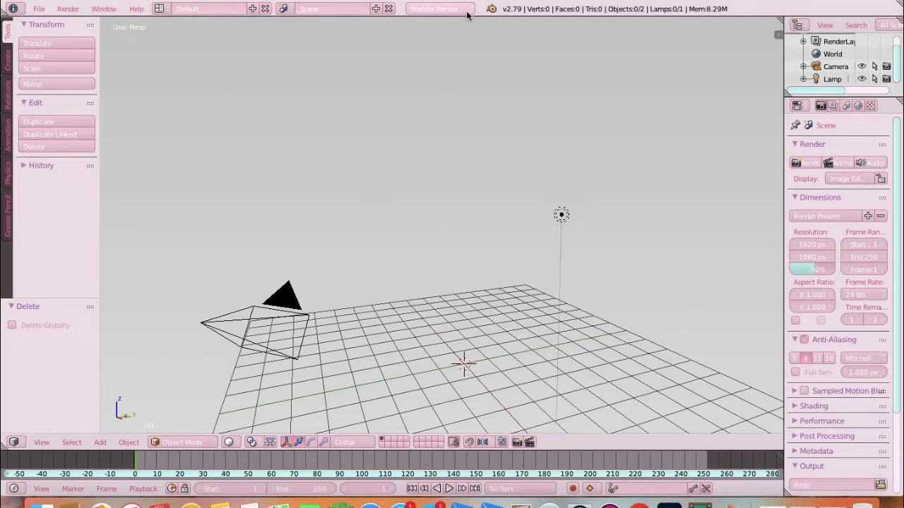
Set the render engine to Cycles Render and open Default.blend from the Rig folder inside RobloxRig_Woman-2.
{"action": "left_click", "coordinate": [438, 10]}
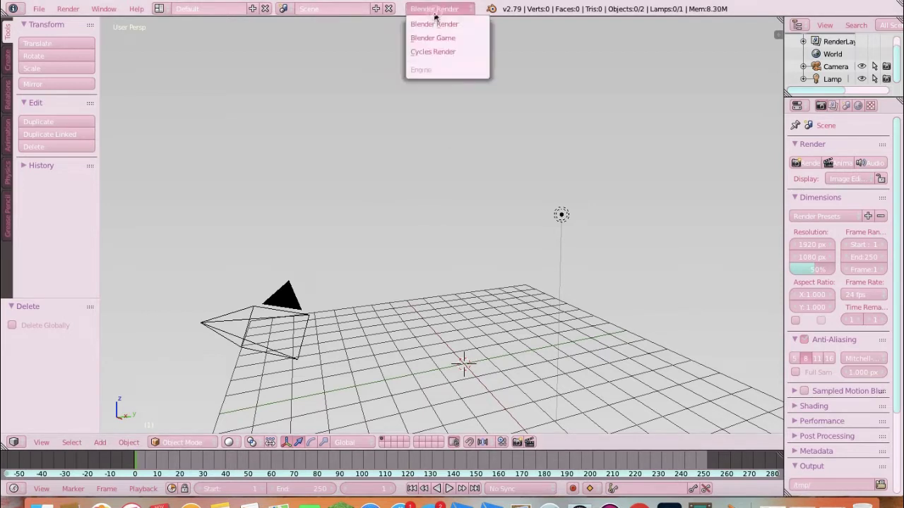
{"action": "left_click", "coordinate": [438, 53]}
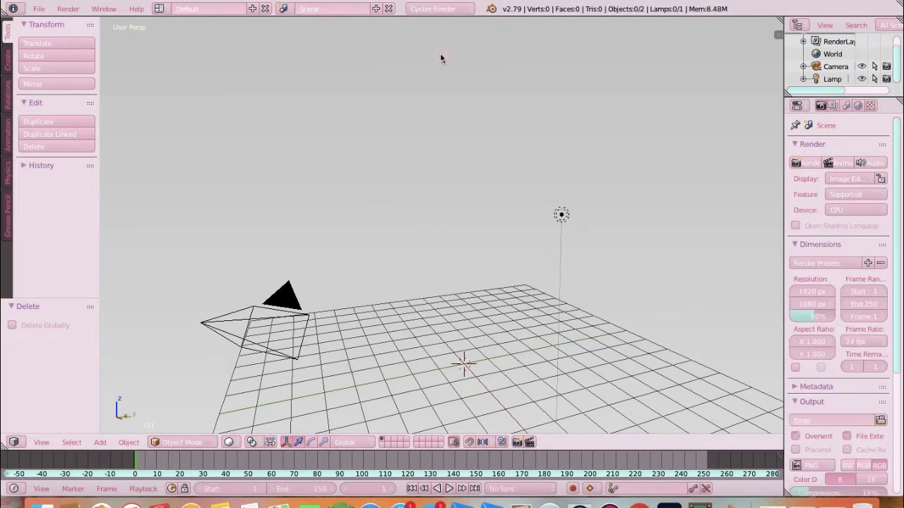
{"action": "left_click", "coordinate": [38, 8]}
{"action": "left_click", "coordinate": [60, 38]}
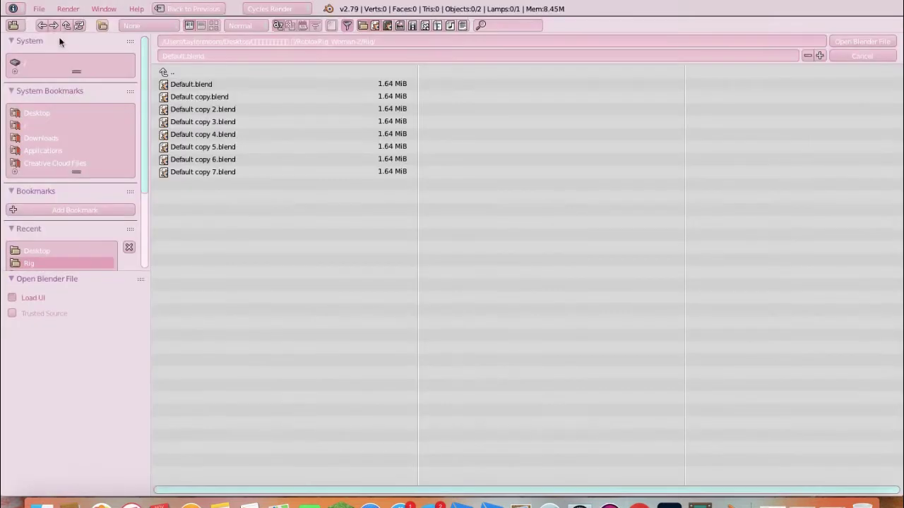
{"action": "left_click", "coordinate": [174, 73]}
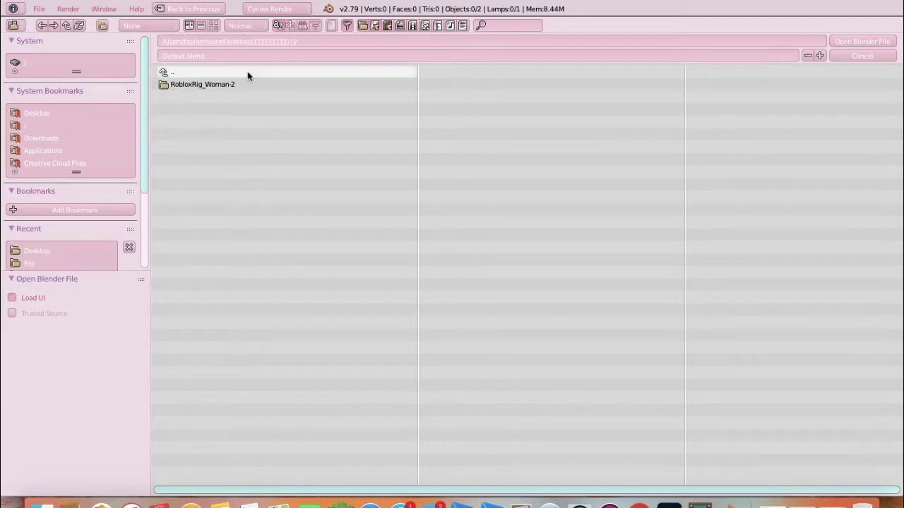
{"action": "left_click", "coordinate": [206, 86]}
{"action": "left_click", "coordinate": [179, 88]}
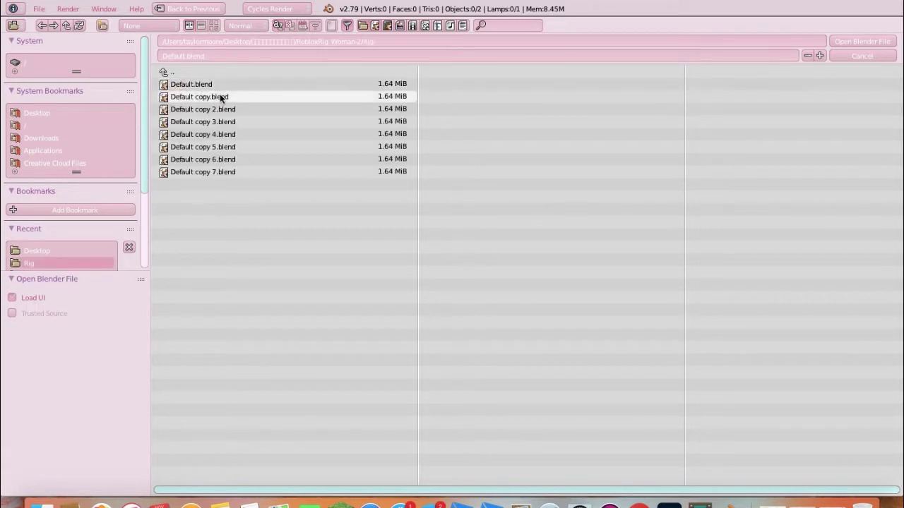
{"action": "left_click", "coordinate": [201, 84]}
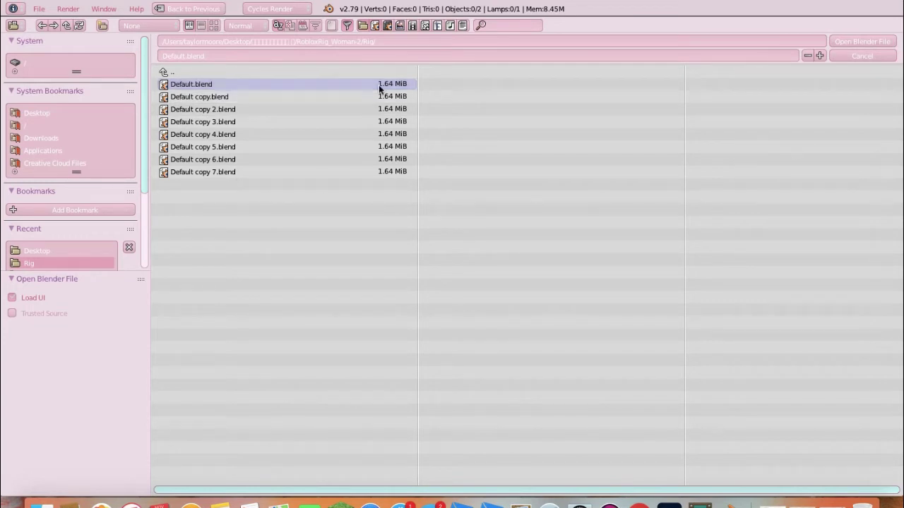
{"action": "left_click", "coordinate": [858, 43]}
Delete the woman rig's head mesh together with its eyes and mouth parts.
{"action": "key", "text": "shift+f"}
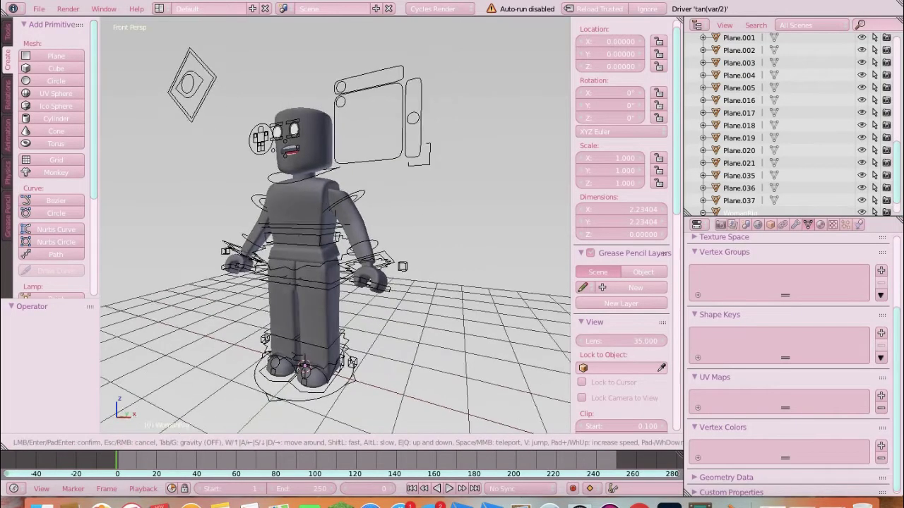
{"action": "key", "text": "a"}
{"action": "key", "text": "w"}
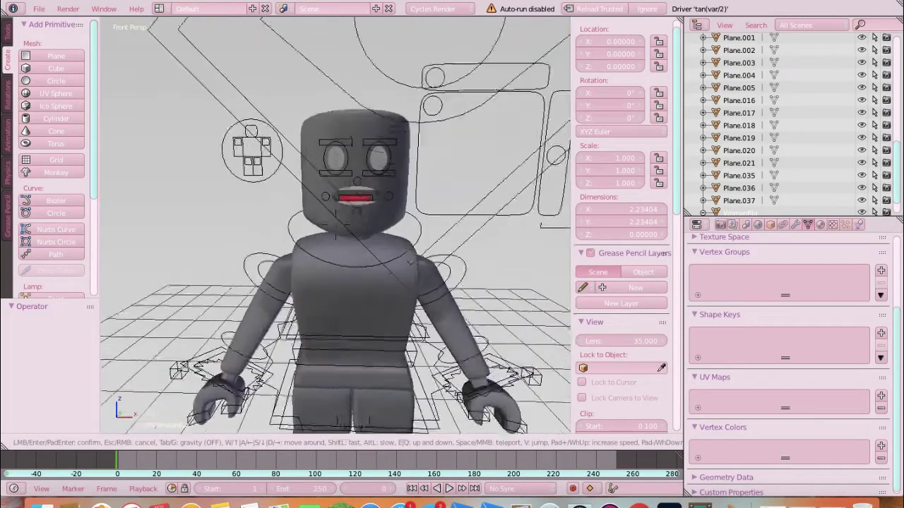
{"action": "left_click", "coordinate": [352, 239]}
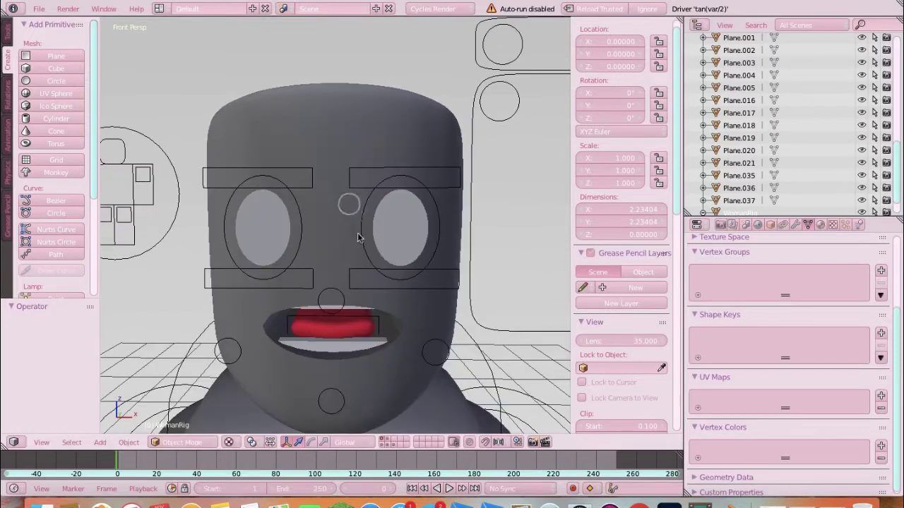
{"action": "right_click", "coordinate": [346, 146]}
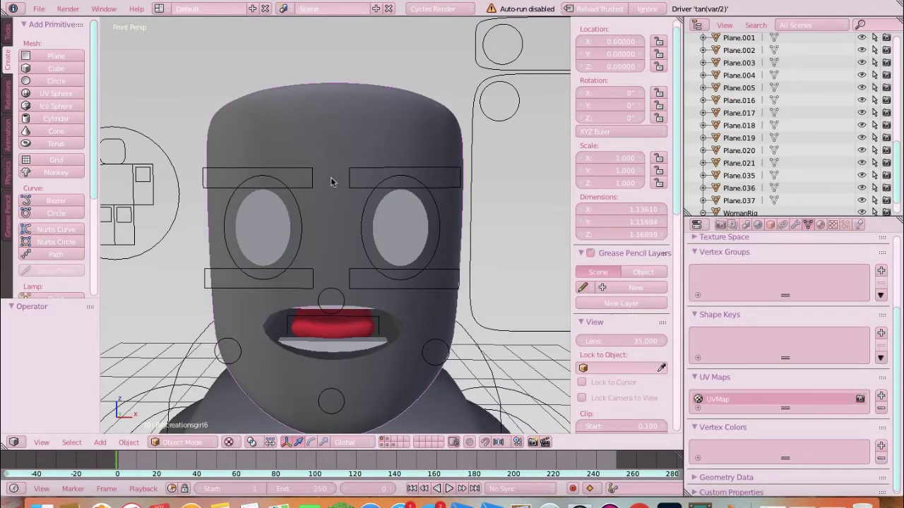
{"action": "right_click", "coordinate": [413, 231]}
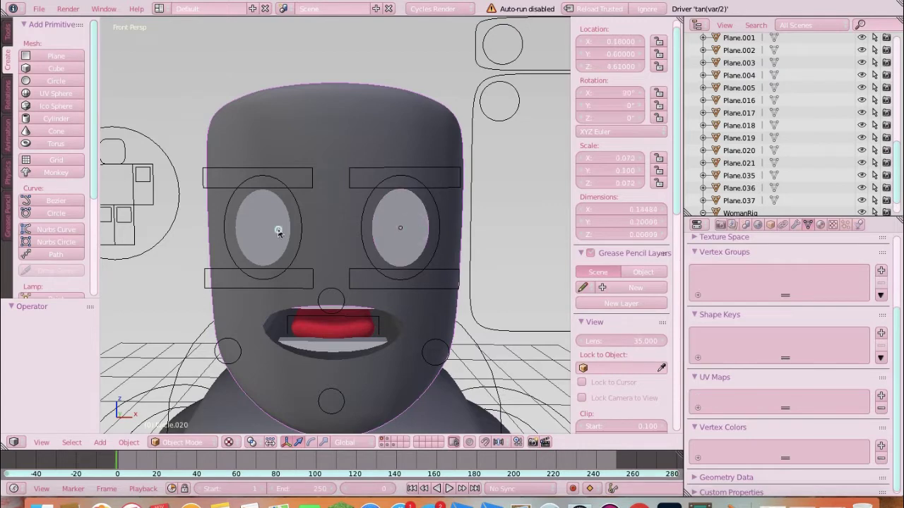
{"action": "right_click", "coordinate": [279, 230], "text": "shift"}
{"action": "key", "text": "x"}
{"action": "left_click", "coordinate": [269, 241]}
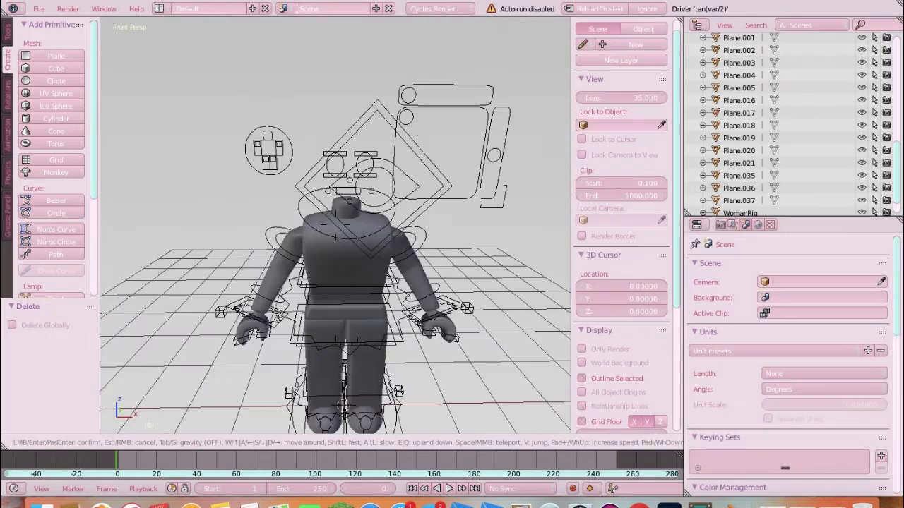
Select the rig's right arm mesh and show its material nodes in the Node Editor.
{"action": "key", "text": "w"}
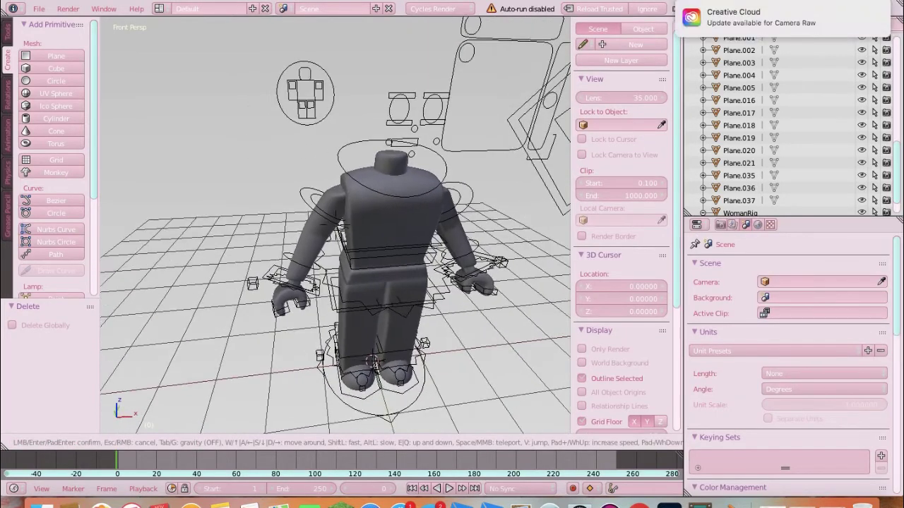
{"action": "left_click", "coordinate": [306, 257]}
{"action": "right_click", "coordinate": [306, 256]}
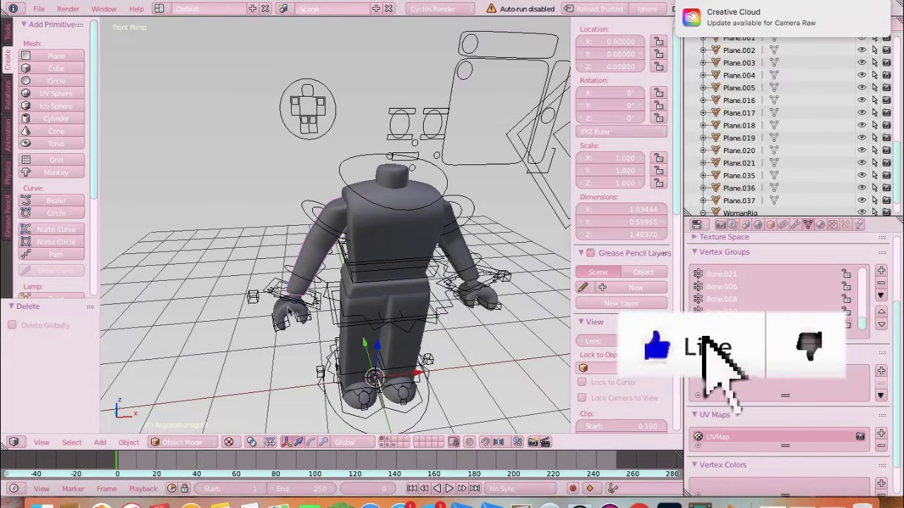
{"action": "right_click", "coordinate": [307, 204]}
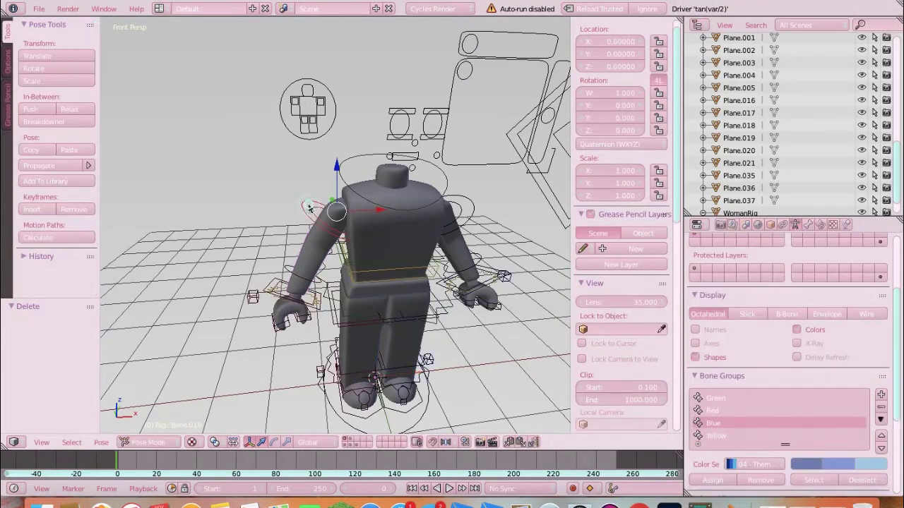
{"action": "right_click", "coordinate": [319, 258]}
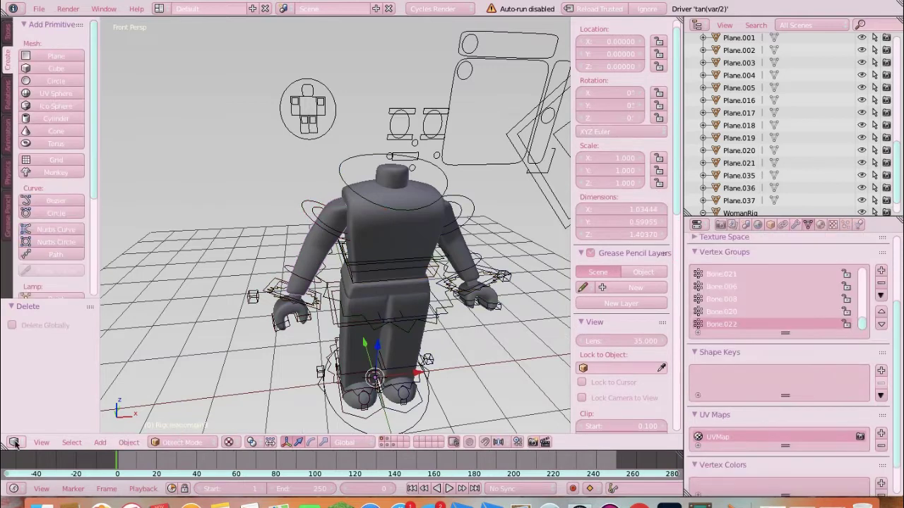
{"action": "left_click", "coordinate": [13, 442]}
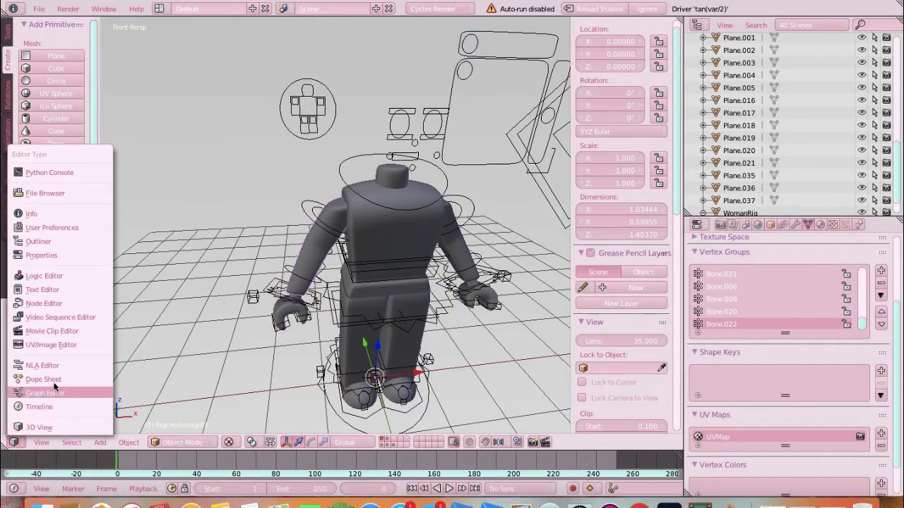
{"action": "left_click", "coordinate": [51, 303]}
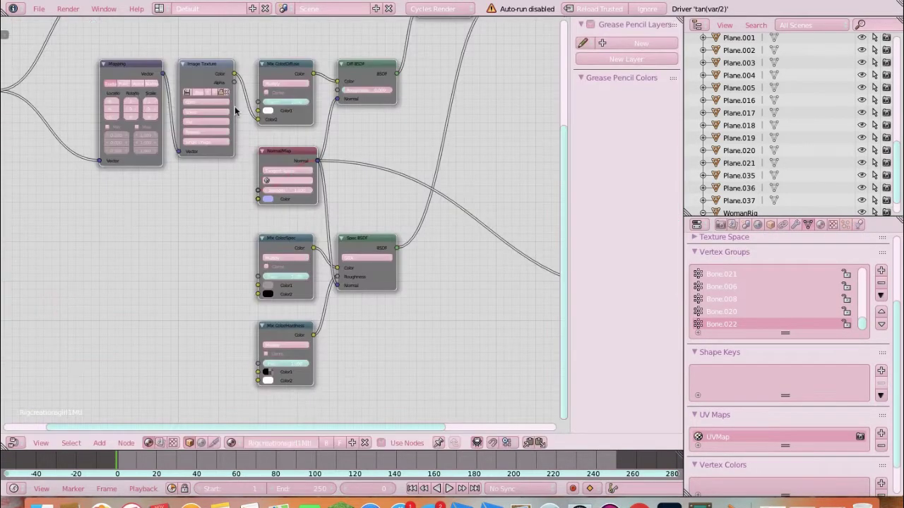
Load Seqshell1Tex.png from the Desktop into the body material's Image Texture node.
{"action": "scroll", "coordinate": [233, 211], "scroll_direction": "up", "scroll_amount": 4}
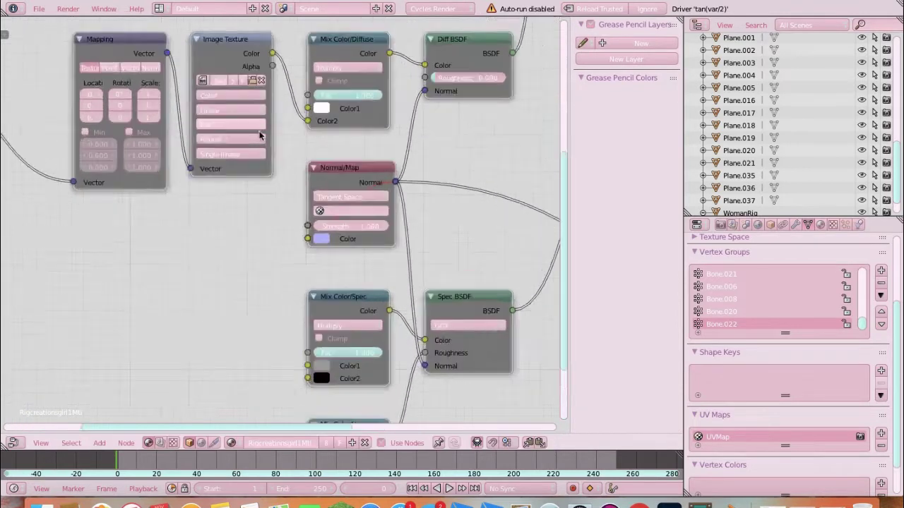
{"action": "scroll", "coordinate": [304, 149], "scroll_direction": "up", "scroll_amount": 3}
{"action": "left_click_drag", "start_coordinate": [384, 252], "coordinate": [406, 412]}
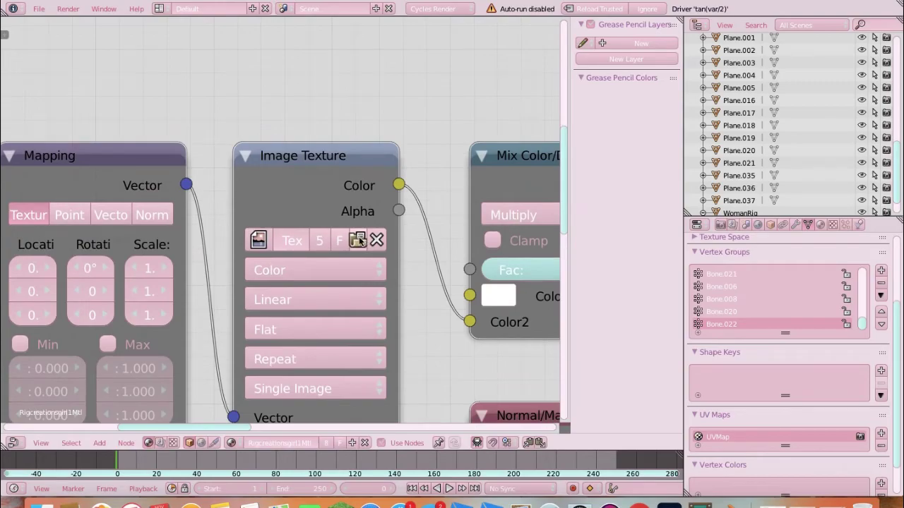
{"action": "left_click", "coordinate": [358, 240]}
{"action": "left_click", "coordinate": [75, 113]}
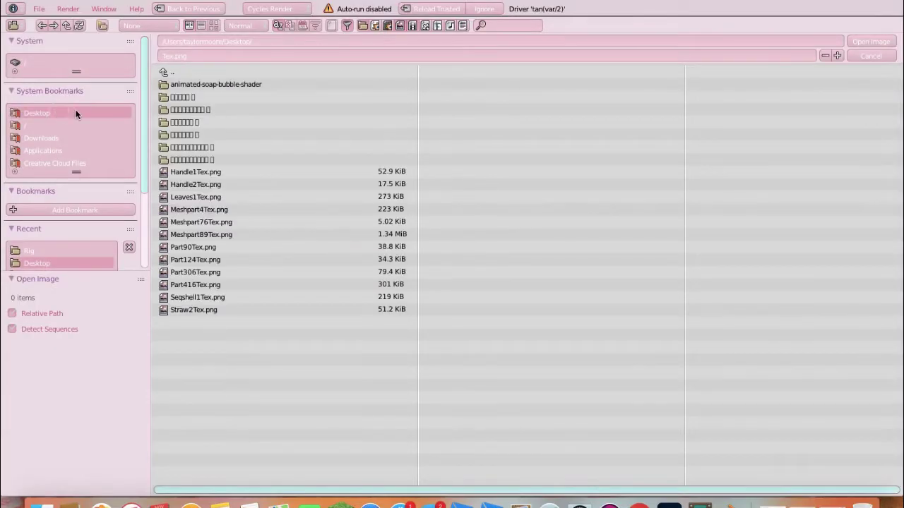
{"action": "left_click", "coordinate": [189, 299]}
{"action": "left_click", "coordinate": [871, 41]}
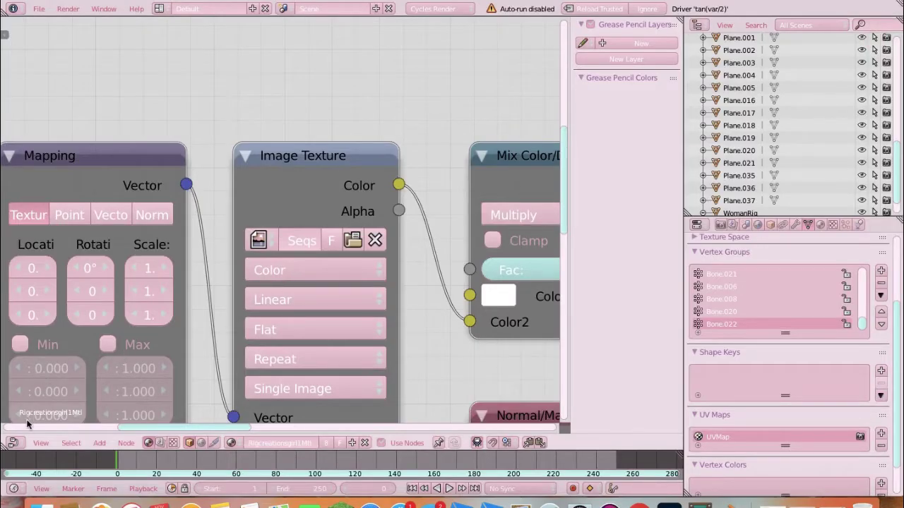
Return the node area to the 3D View and look over the textured body from the front.
{"action": "left_click", "coordinate": [12, 442]}
{"action": "left_click", "coordinate": [13, 442]}
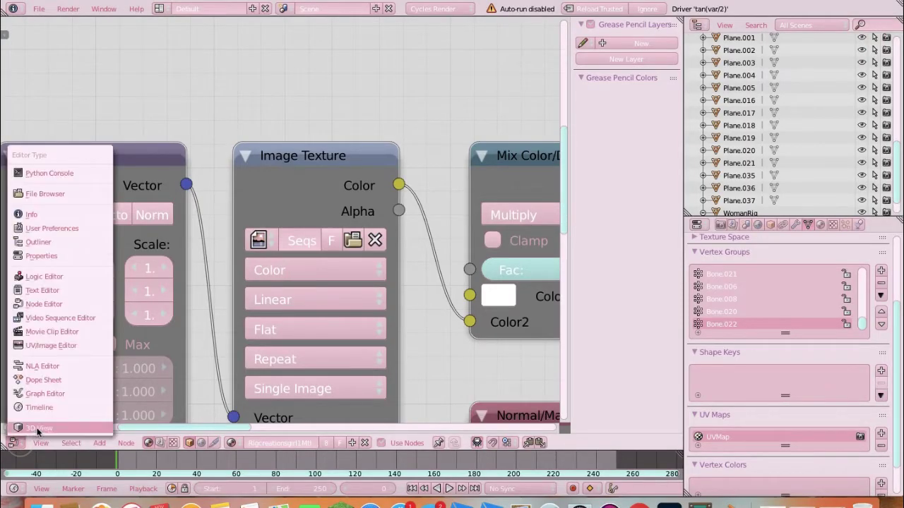
{"action": "left_click", "coordinate": [38, 428]}
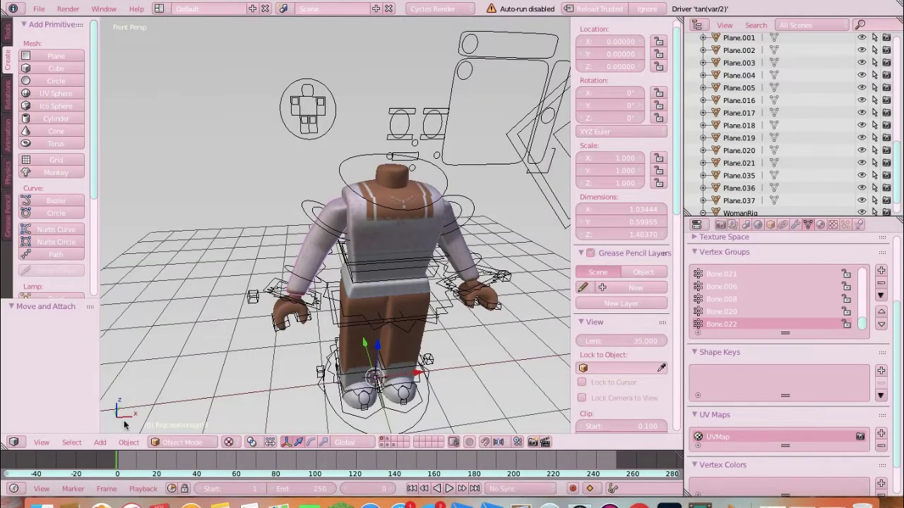
{"action": "key", "text": "shift+f"}
{"action": "key", "text": "w"}
{"action": "key", "text": "s"}
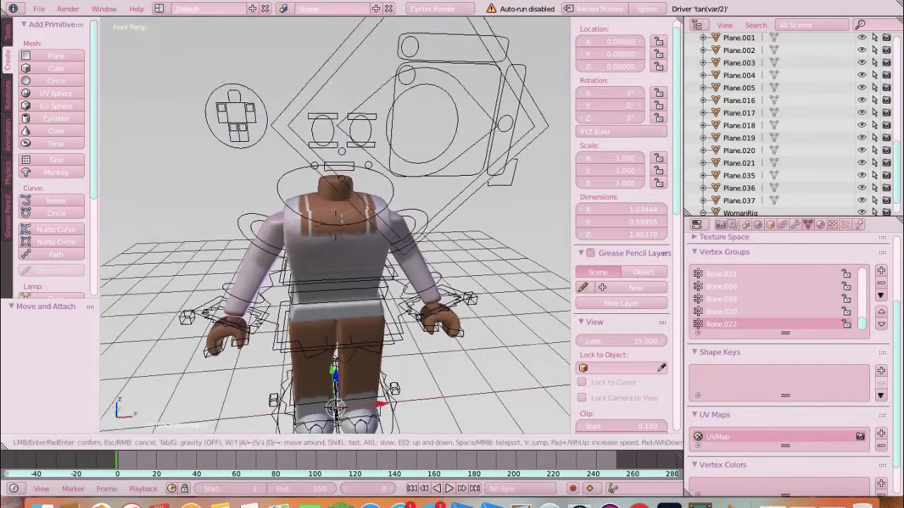
{"action": "left_click", "coordinate": [232, 89]}
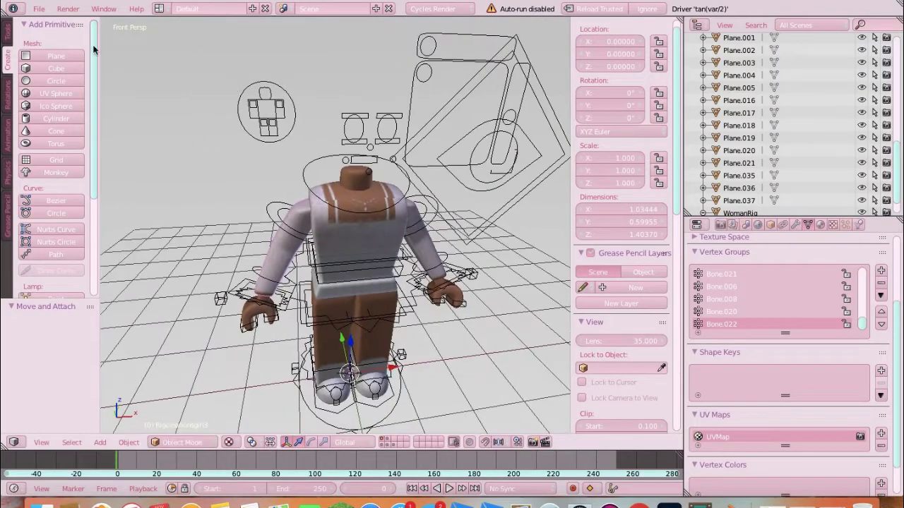
Import me.obj from the Desktop as a Wavefront OBJ with the default import options.
{"action": "left_click", "coordinate": [40, 9]}
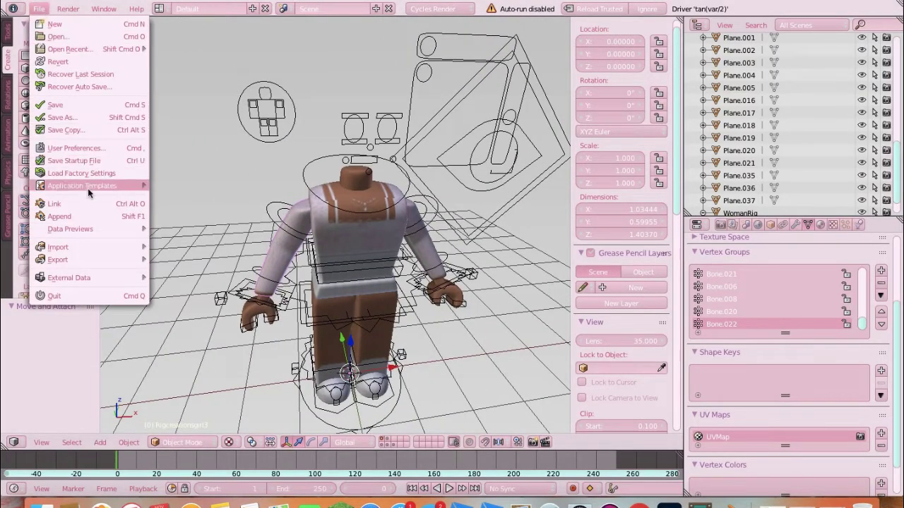
{"action": "mouse_move", "coordinate": [98, 246]}
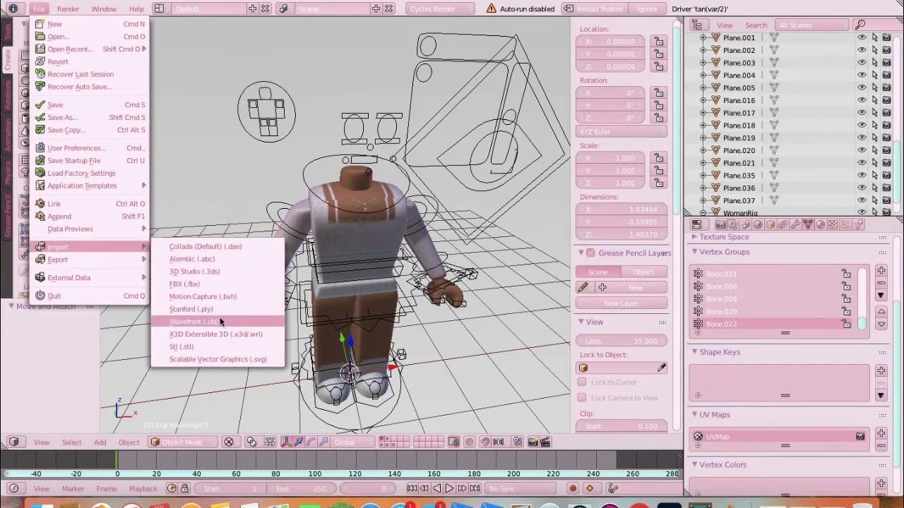
{"action": "left_click", "coordinate": [194, 322]}
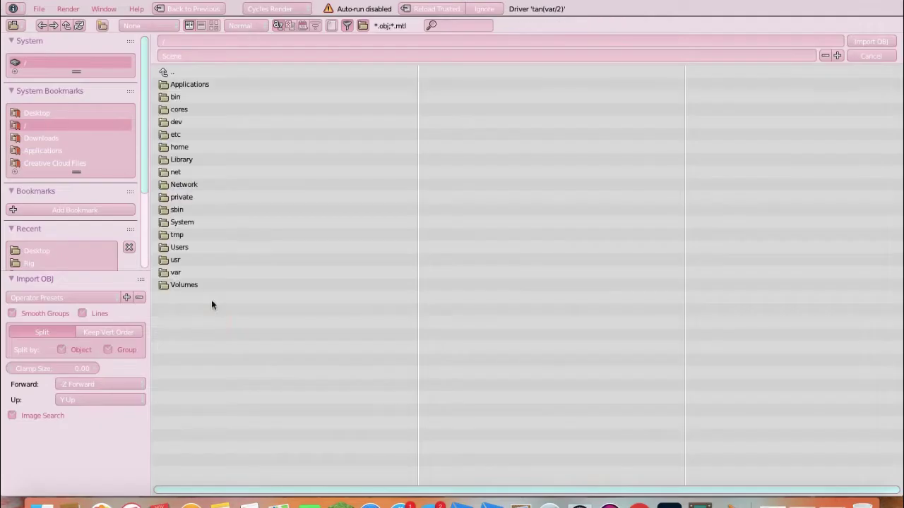
{"action": "left_click", "coordinate": [40, 113]}
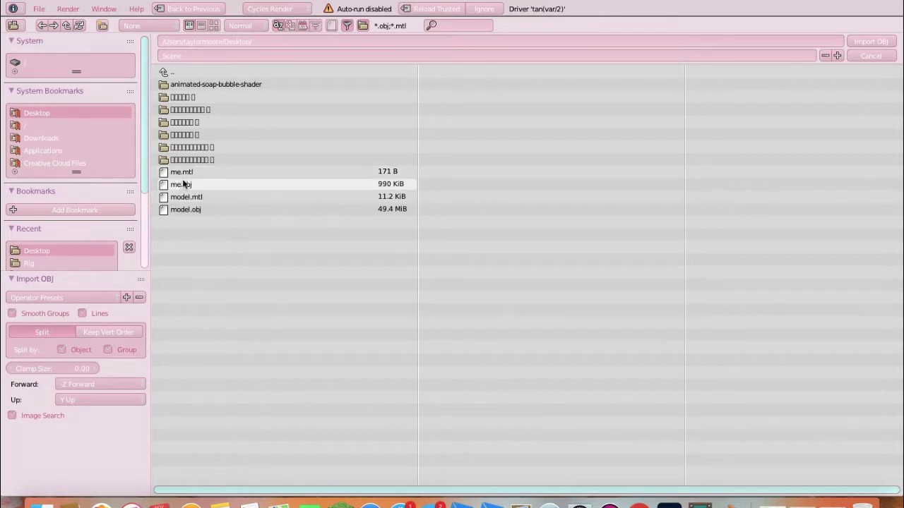
{"action": "left_click", "coordinate": [202, 185]}
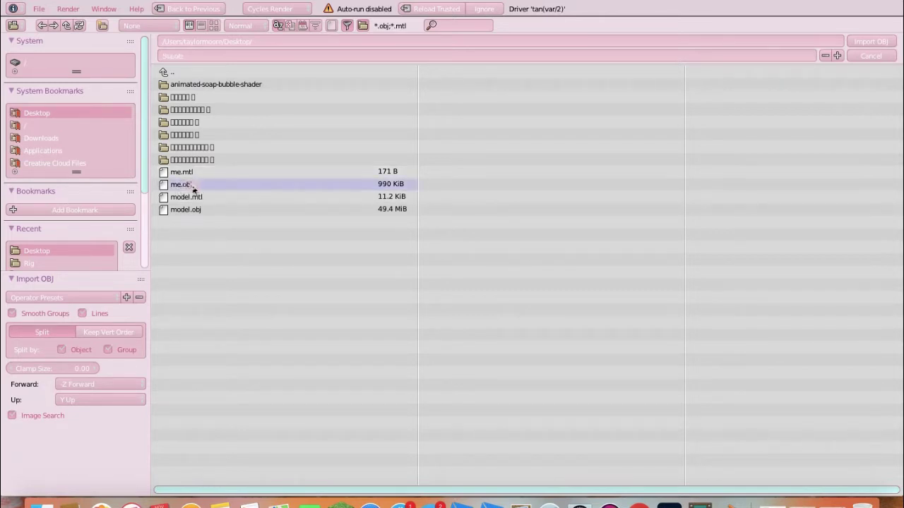
{"action": "left_click", "coordinate": [870, 41]}
Delete the imported avatar's body meshes, including its torso, limbs, hands and shoes, but keep its head, hair and accessories.
{"action": "key", "text": "a"}
{"action": "key", "text": "w"}
{"action": "key", "text": "a"}
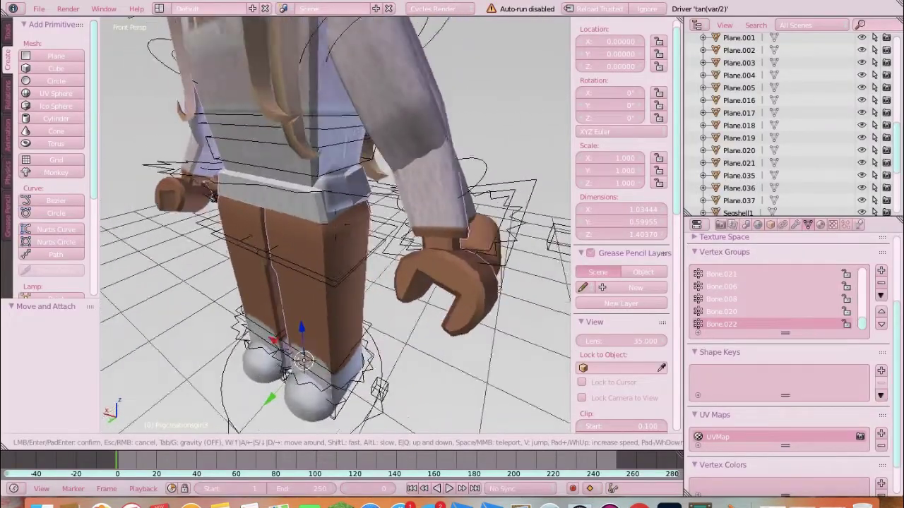
{"action": "key", "text": "s"}
{"action": "key", "text": "w"}
{"action": "key", "text": "s"}
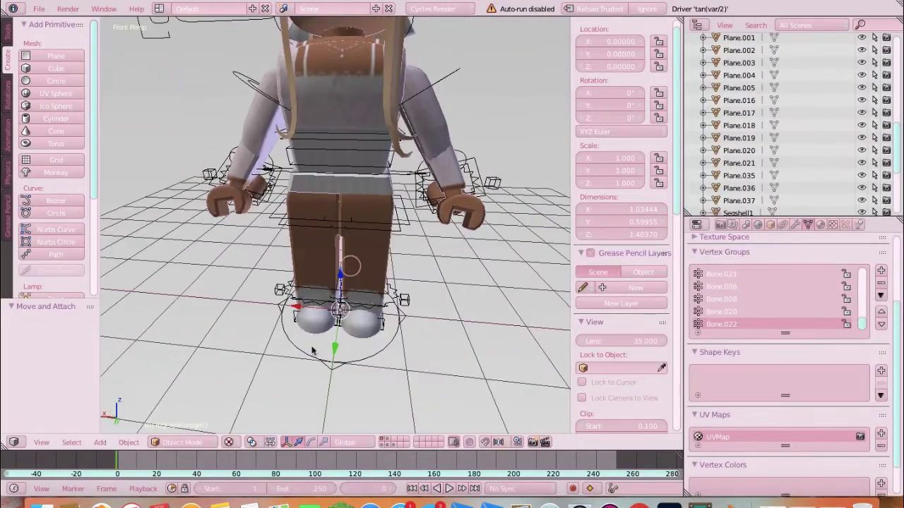
{"action": "right_click", "coordinate": [319, 342]}
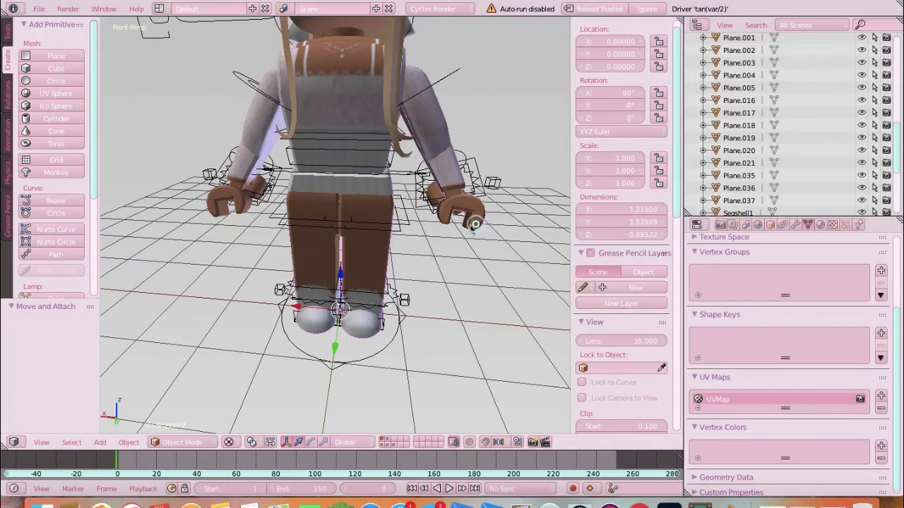
{"action": "key", "text": "x"}
{"action": "left_click", "coordinate": [196, 230]}
{"action": "right_click", "coordinate": [308, 101]}
{"action": "right_click", "coordinate": [340, 88]}
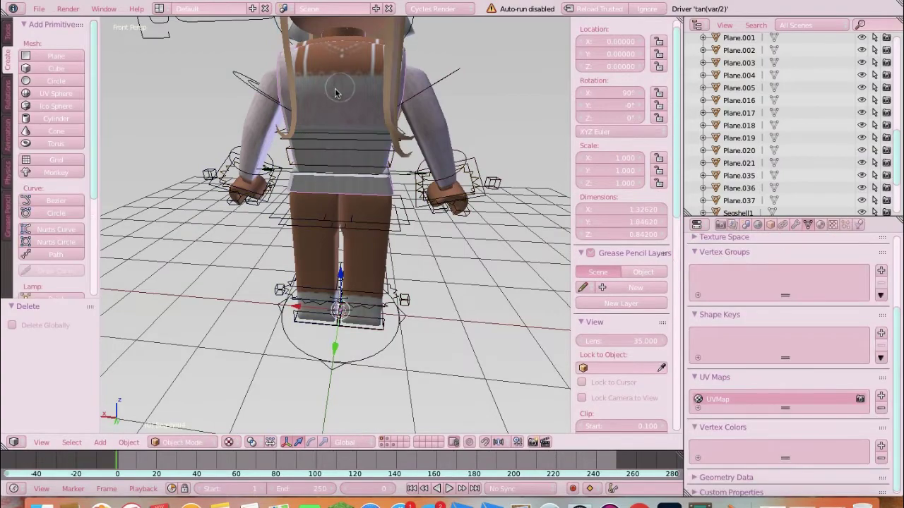
{"action": "key", "text": "Delete"}
Examine how the imported head, hair and accessories sit on the rig's body from the side and the front.
{"action": "key", "text": "shift+f"}
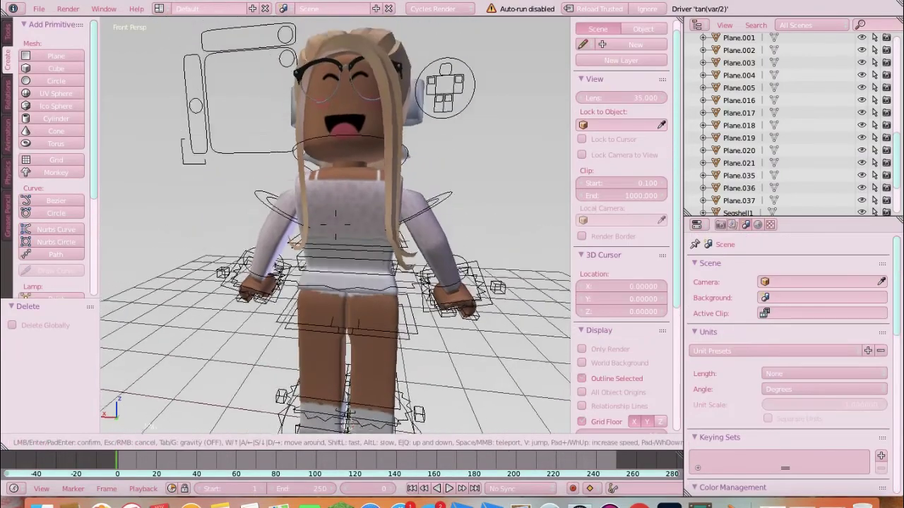
{"action": "key", "text": "w"}
{"action": "key", "text": "a"}
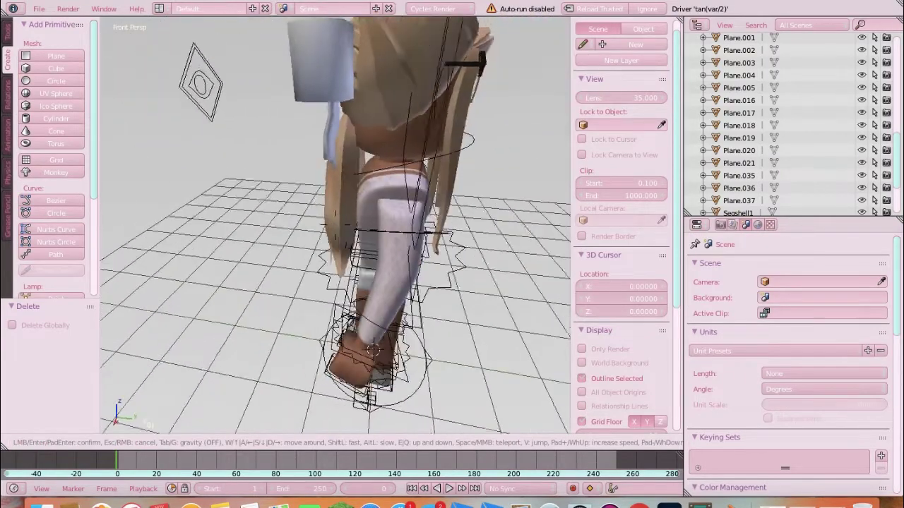
{"action": "key", "text": "d"}
{"action": "key", "text": "s"}
{"action": "key", "text": "w"}
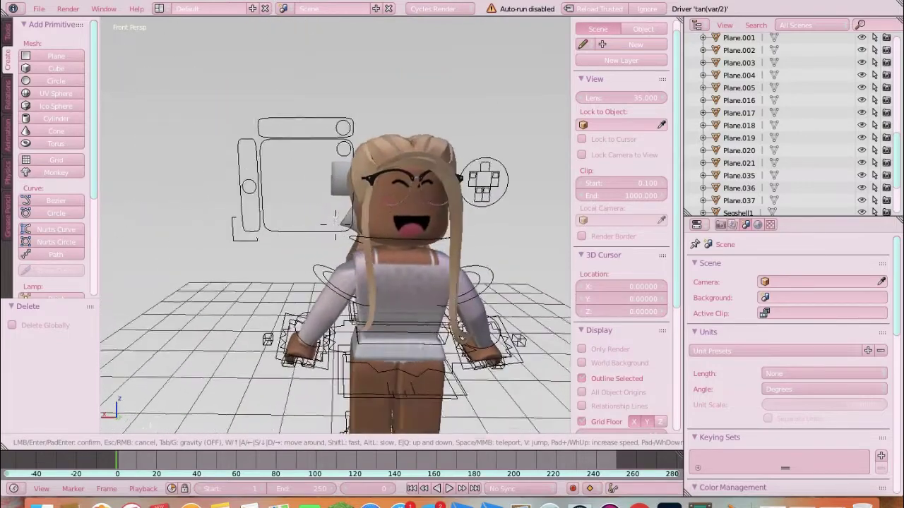
{"action": "key", "text": "q"}
{"action": "key", "text": "w"}
{"action": "left_click", "coordinate": [367, 221]}
Select the imported head, hair and bow meshes together and join them into one object.
{"action": "right_click", "coordinate": [390, 219]}
{"action": "key", "text": "ctrl+Tab"}
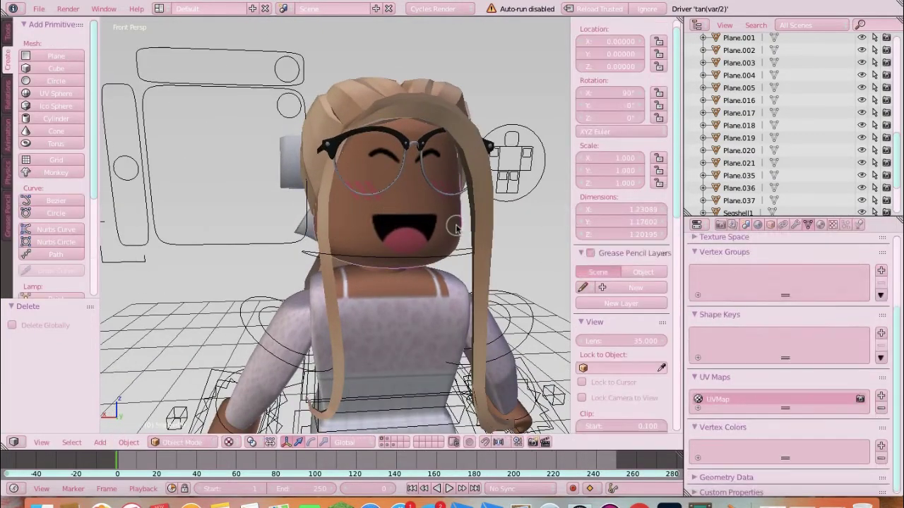
{"action": "left_click", "coordinate": [341, 96]}
{"action": "right_click", "coordinate": [342, 97]}
{"action": "key", "text": "shift+f"}
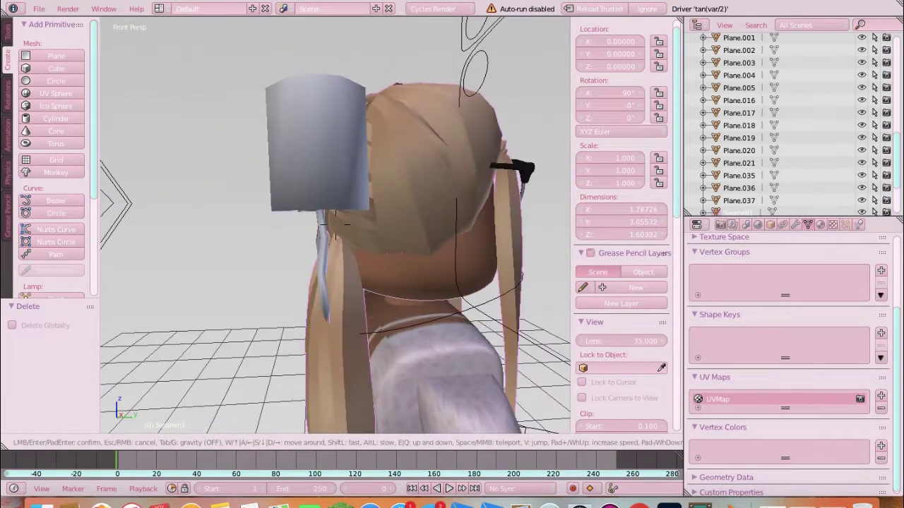
{"action": "left_click", "coordinate": [336, 225]}
{"action": "right_click", "coordinate": [402, 179]}
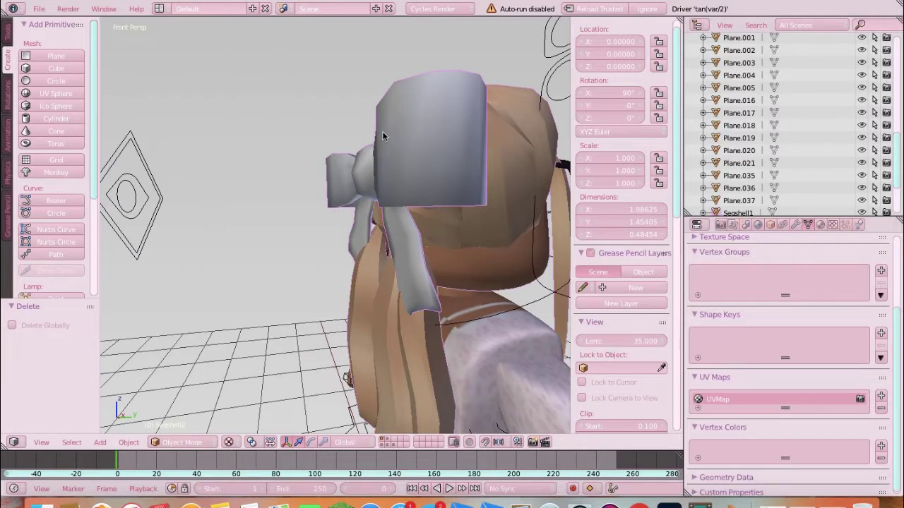
{"action": "left_click", "coordinate": [8, 34]}
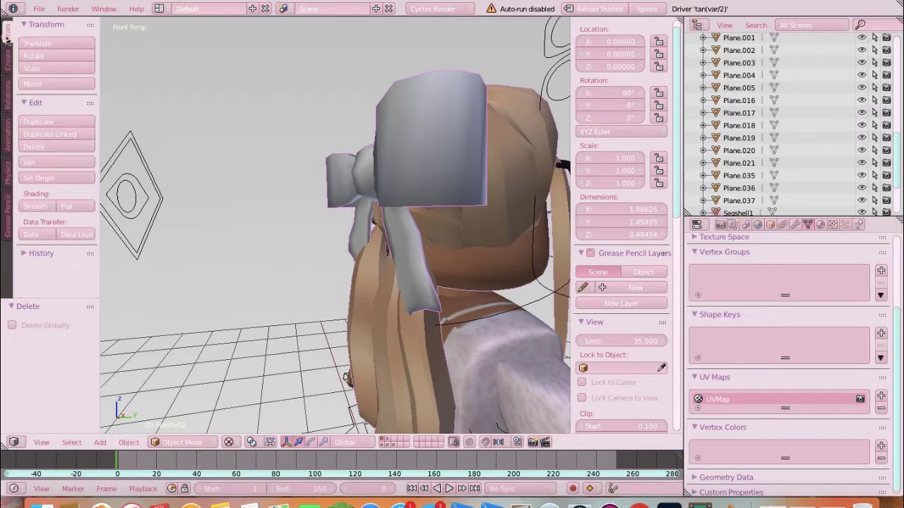
{"action": "left_click", "coordinate": [30, 163]}
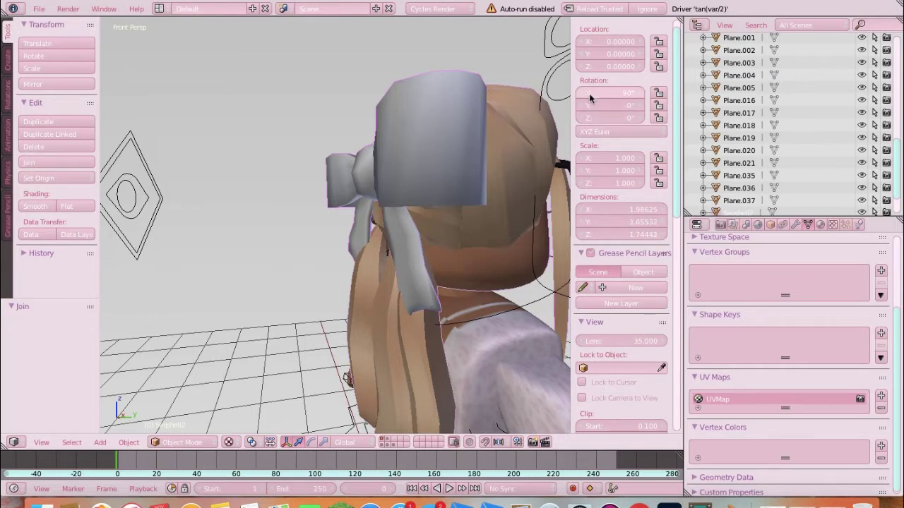
Set the joined head object's Z rotation to 180° and view the whole character from the front.
{"action": "left_click", "coordinate": [631, 117]}
{"action": "key", "text": "Return"}
{"action": "key", "text": "shift+f"}
{"action": "key", "text": "s"}
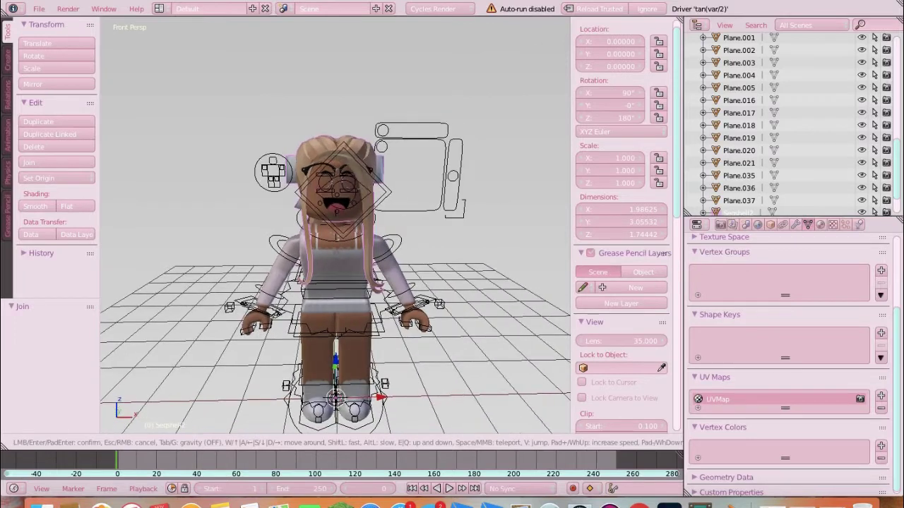
{"action": "left_click", "coordinate": [335, 224]}
Select the rig's right upper-arm bone, try moving it away from the shoulder, and undo the move.
{"action": "right_click", "coordinate": [416, 251]}
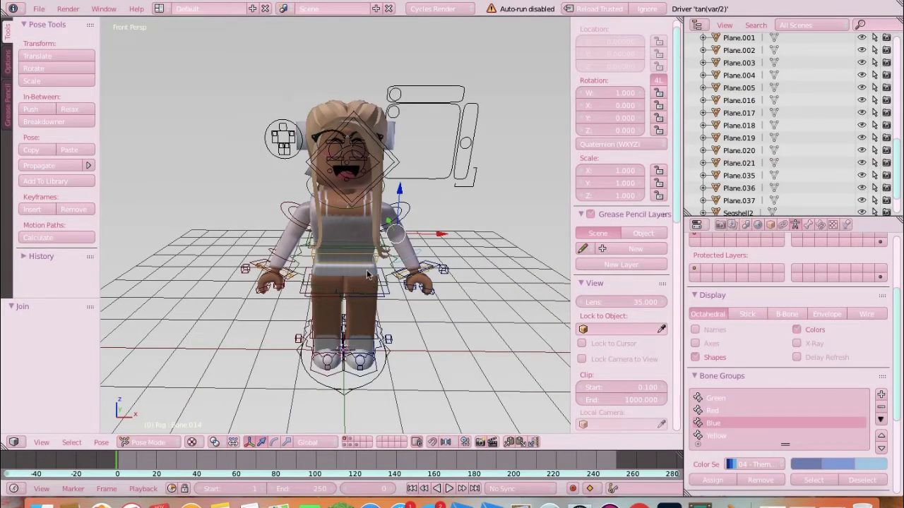
{"action": "right_click", "coordinate": [309, 307]}
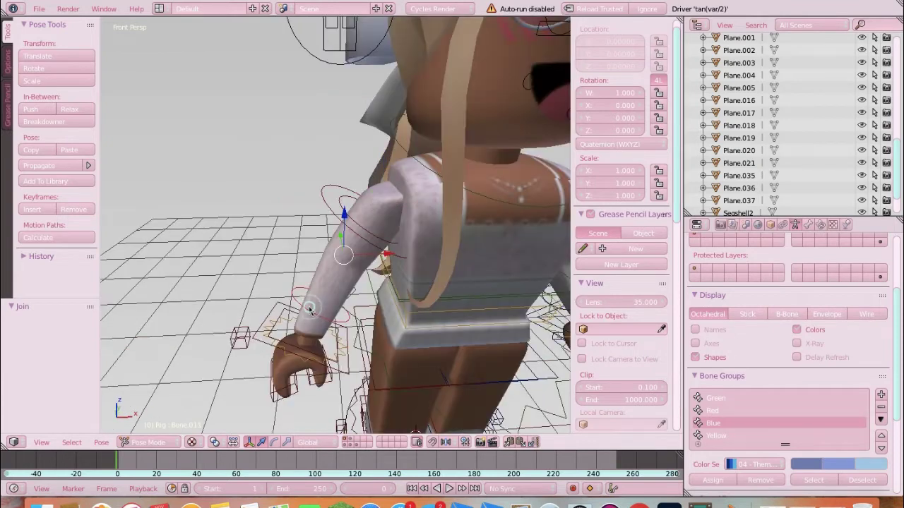
{"action": "right_click", "coordinate": [339, 202]}
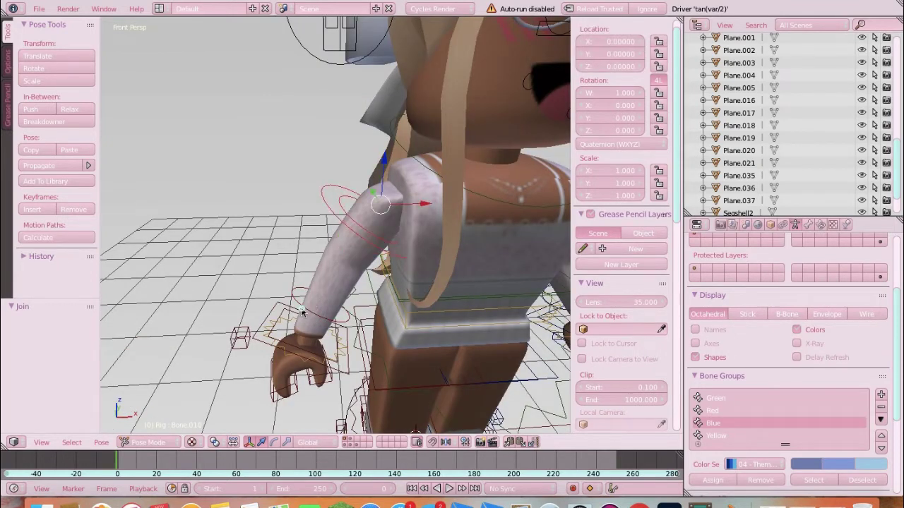
{"action": "right_click", "coordinate": [338, 201]}
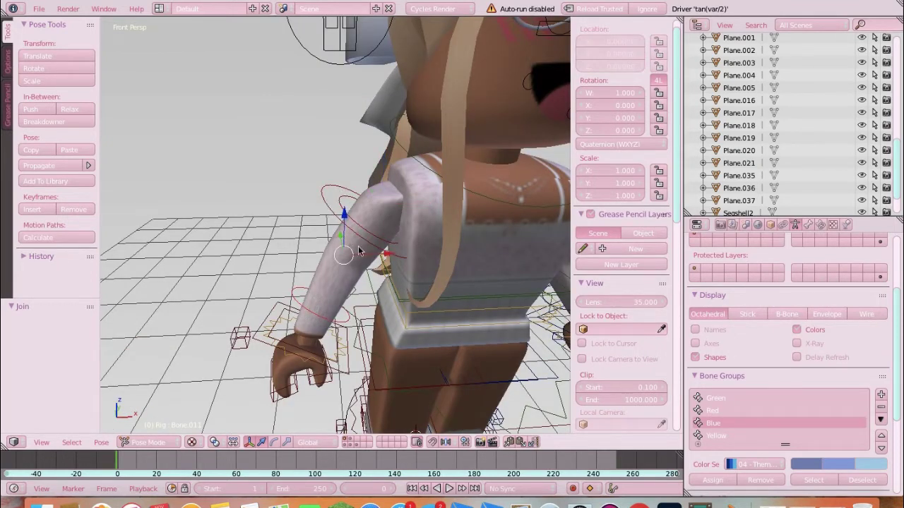
{"action": "right_click", "coordinate": [329, 201]}
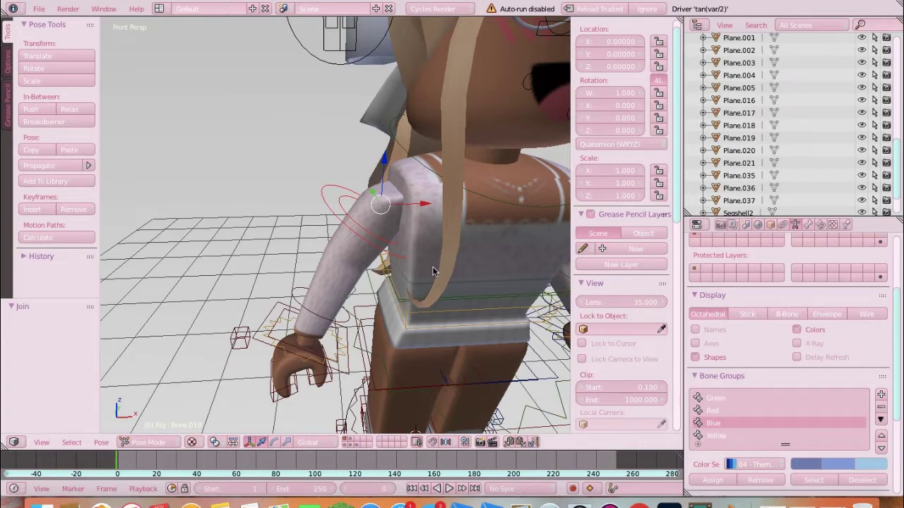
{"action": "middle_click_drag", "start_coordinate": [432, 267], "coordinate": [372, 264]}
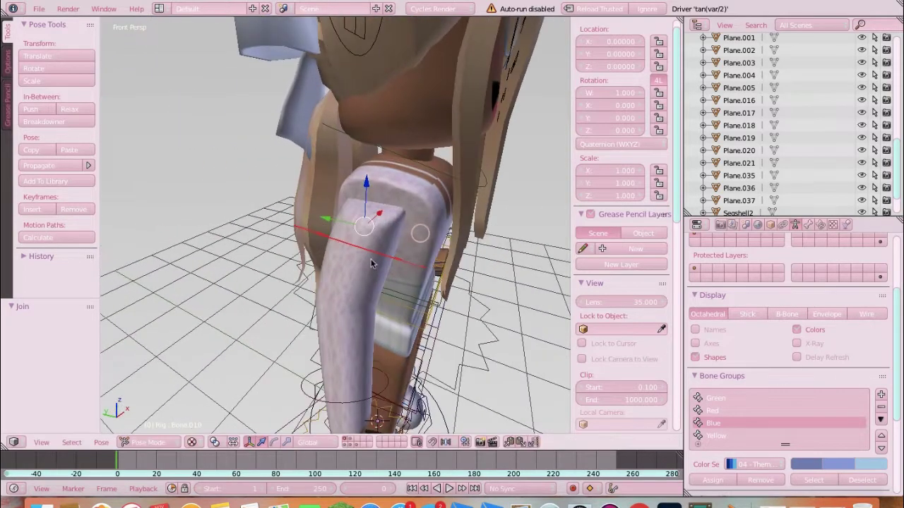
{"action": "key", "text": "g"}
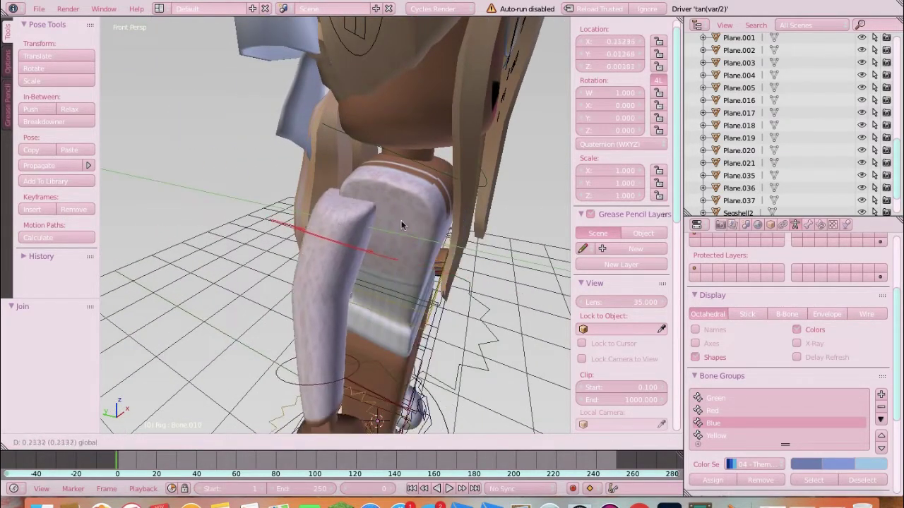
{"action": "left_click_drag", "start_coordinate": [368, 219], "coordinate": [357, 218]}
{"action": "key", "text": "ctrl+z"}
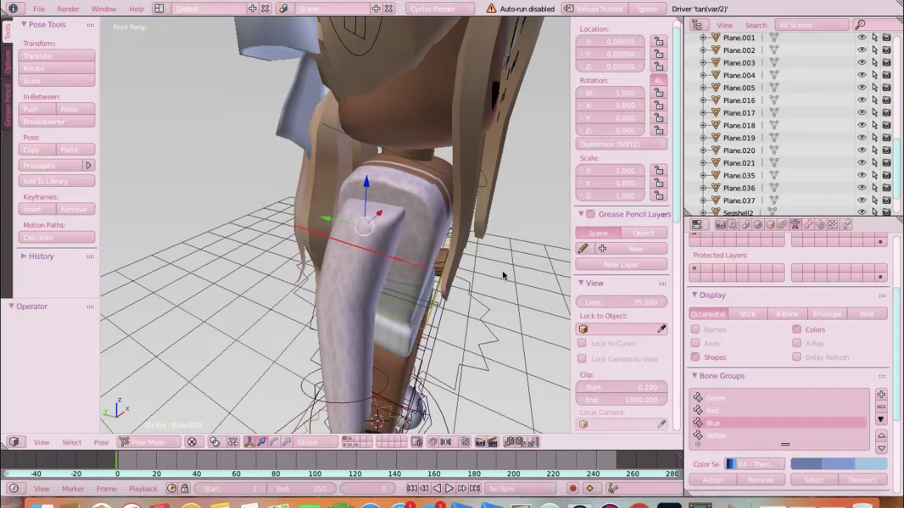
Try rotating the right upper-arm bone about -66.6° around X with the rotate manipulator, and clear the rotation.
{"action": "left_click", "coordinate": [275, 442]}
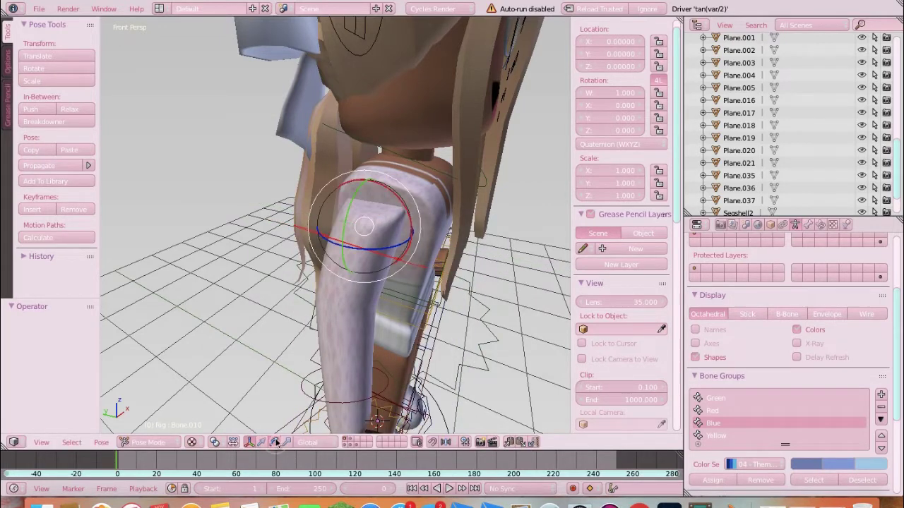
{"action": "left_click_drag", "start_coordinate": [399, 204], "coordinate": [382, 208]}
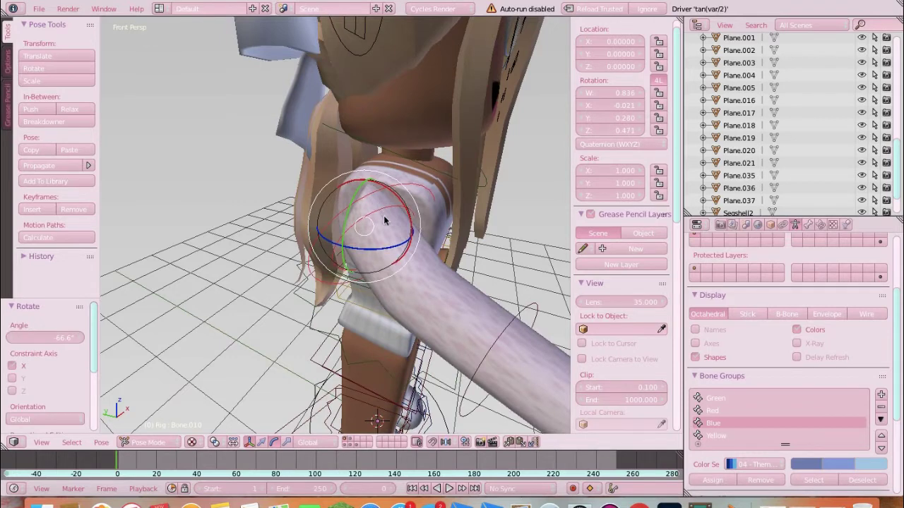
{"action": "key", "text": "alt+r"}
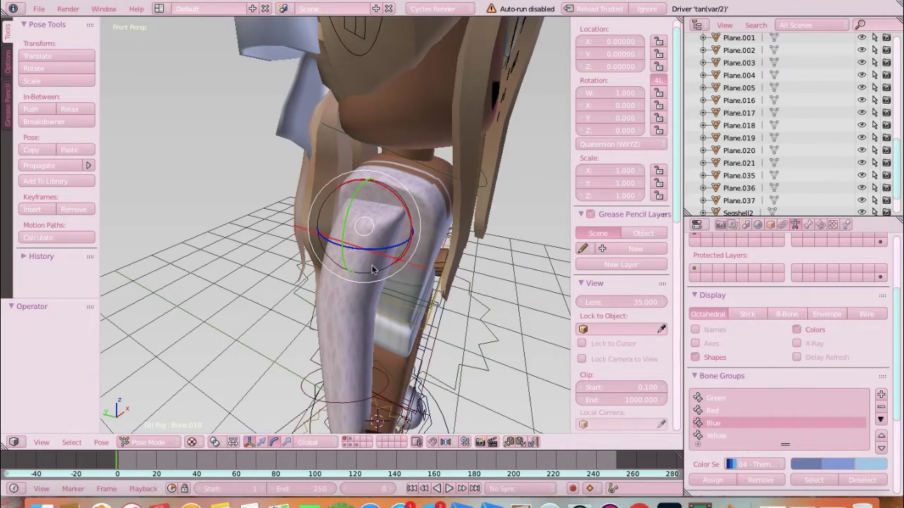
Test the rotation of the right upper-arm, forearm, hand and finger bones, returning them to the rest pose.
{"action": "key", "text": "shift+f"}
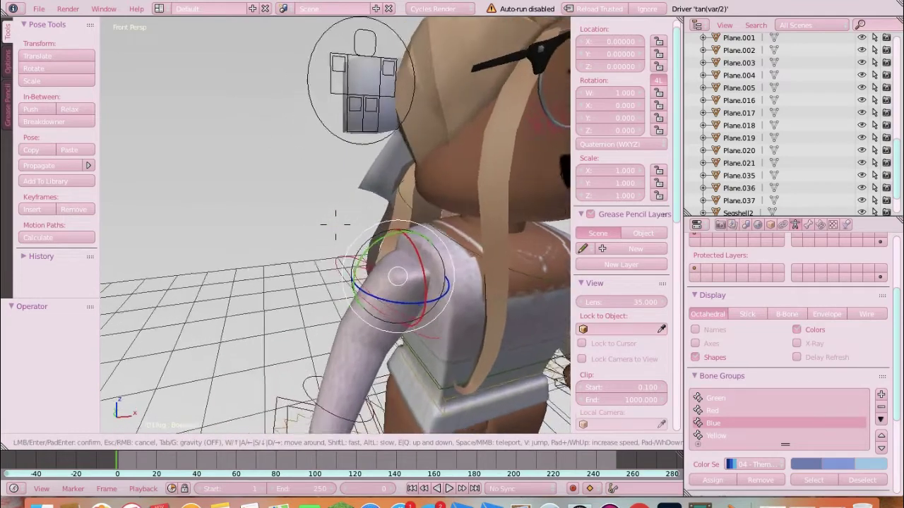
{"action": "left_click", "coordinate": [346, 208]}
{"action": "mouse_move", "coordinate": [419, 191]}
{"action": "left_mouse_down"}
{"action": "mouse_move", "coordinate": [388, 190]}
{"action": "mouse_move", "coordinate": [417, 178]}
{"action": "left_mouse_up"}
{"action": "right_click", "coordinate": [348, 213]}
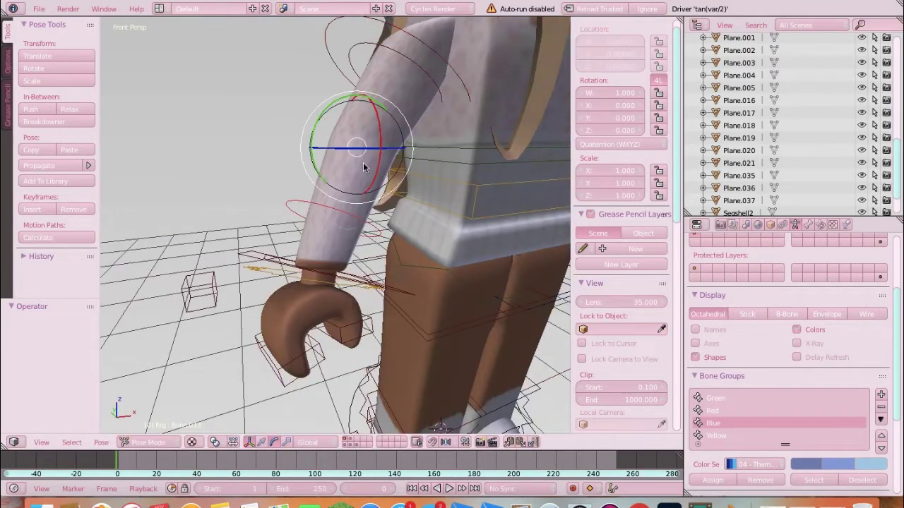
{"action": "mouse_move", "coordinate": [378, 119]}
{"action": "left_mouse_down"}
{"action": "mouse_move", "coordinate": [343, 132]}
{"action": "mouse_move", "coordinate": [361, 117]}
{"action": "left_mouse_up"}
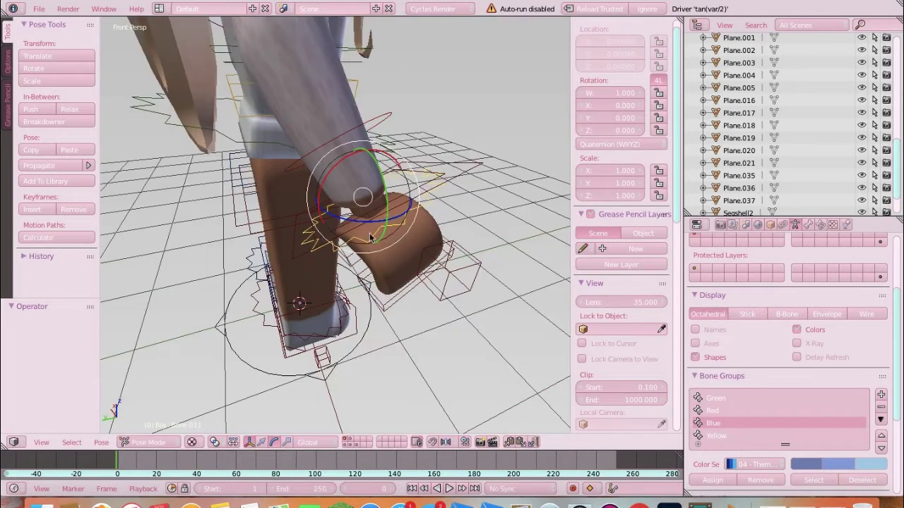
{"action": "left_click_drag", "start_coordinate": [339, 160], "coordinate": [395, 176]}
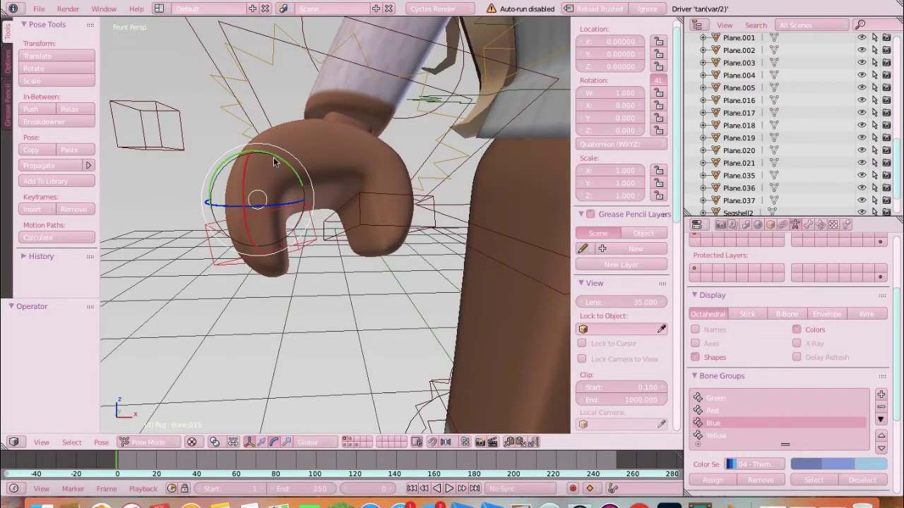
{"action": "mouse_move", "coordinate": [275, 162]}
{"action": "left_mouse_down"}
{"action": "mouse_move", "coordinate": [247, 156]}
{"action": "mouse_move", "coordinate": [299, 167]}
{"action": "mouse_move", "coordinate": [277, 162]}
{"action": "left_mouse_up"}
{"action": "right_click", "coordinate": [420, 215]}
Test the rotation of the right thigh, shin and foot bones, returning them to the rest pose.
{"action": "key", "text": "shift+f"}
{"action": "key", "text": "s"}
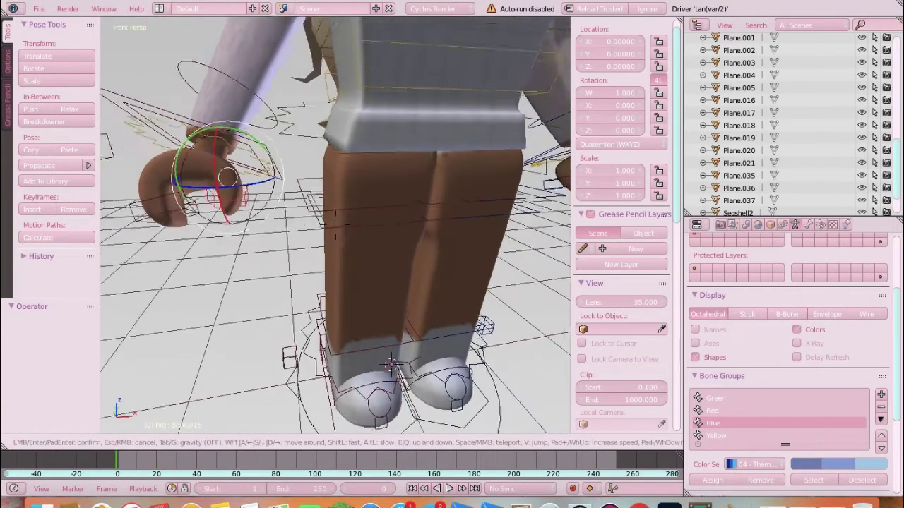
{"action": "key", "text": "w"}
{"action": "left_click", "coordinate": [320, 185]}
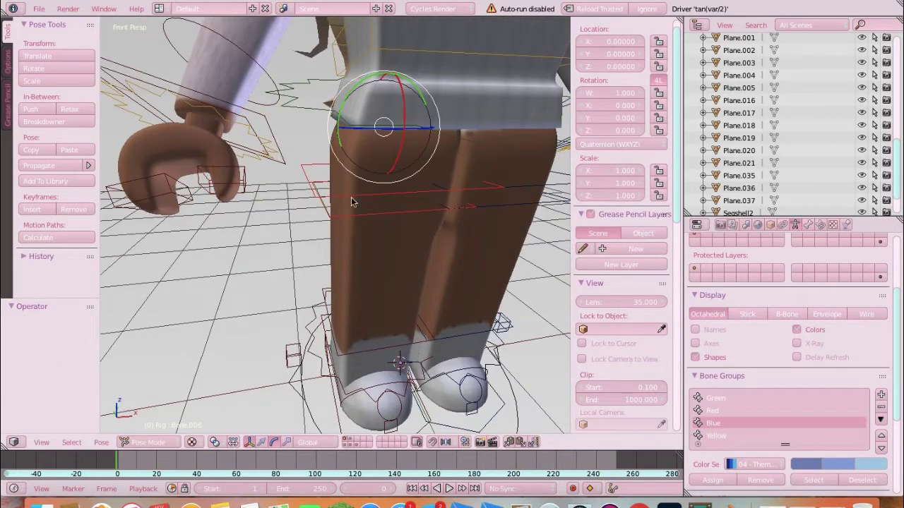
{"action": "left_click_drag", "start_coordinate": [405, 117], "coordinate": [410, 163]}
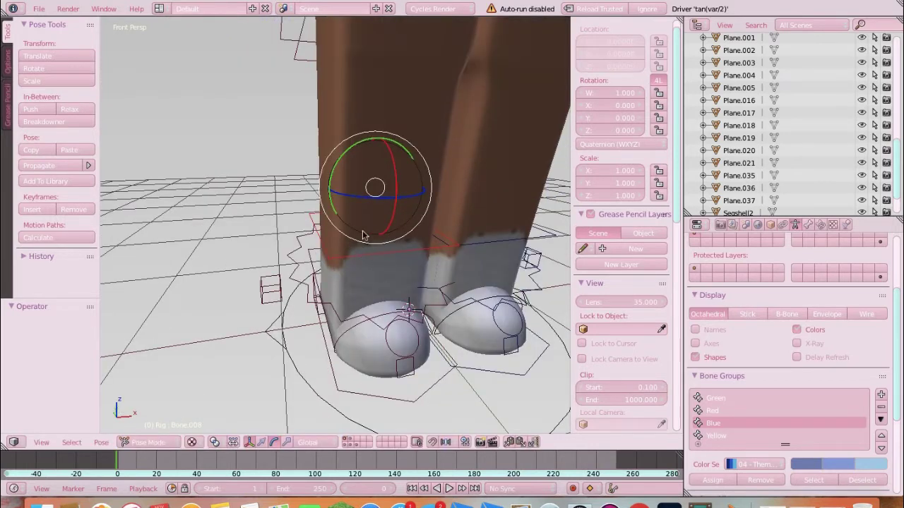
{"action": "left_click_drag", "start_coordinate": [393, 170], "coordinate": [380, 184]}
{"action": "right_click", "coordinate": [299, 281]}
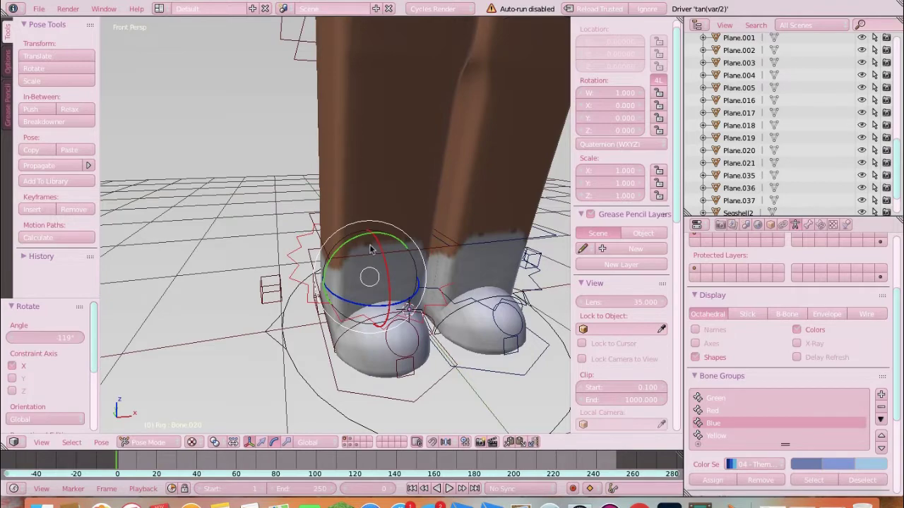
{"action": "left_click_drag", "start_coordinate": [370, 248], "coordinate": [360, 272]}
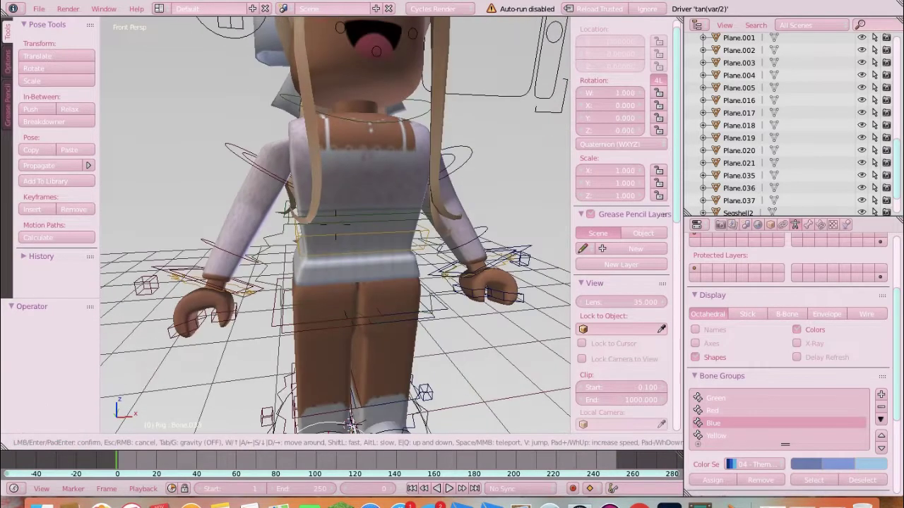
Rotate the rig's hip bone about 90° around X so both legs extend forward in a seated pose.
{"action": "middle_click_drag", "start_coordinate": [318, 268], "coordinate": [305, 257]}
{"action": "right_click", "coordinate": [305, 257]}
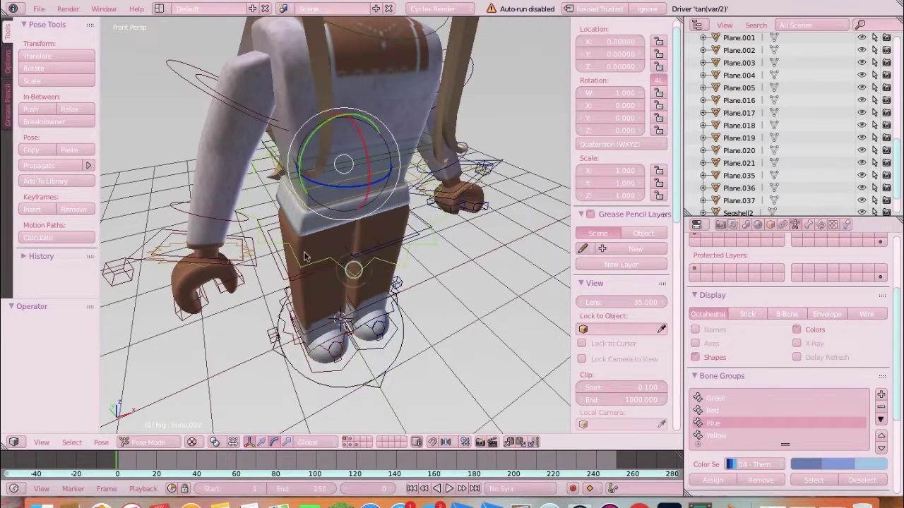
{"action": "left_click_drag", "start_coordinate": [368, 171], "coordinate": [503, 305]}
{"action": "key", "text": "shift+f"}
{"action": "key", "text": "Escape"}
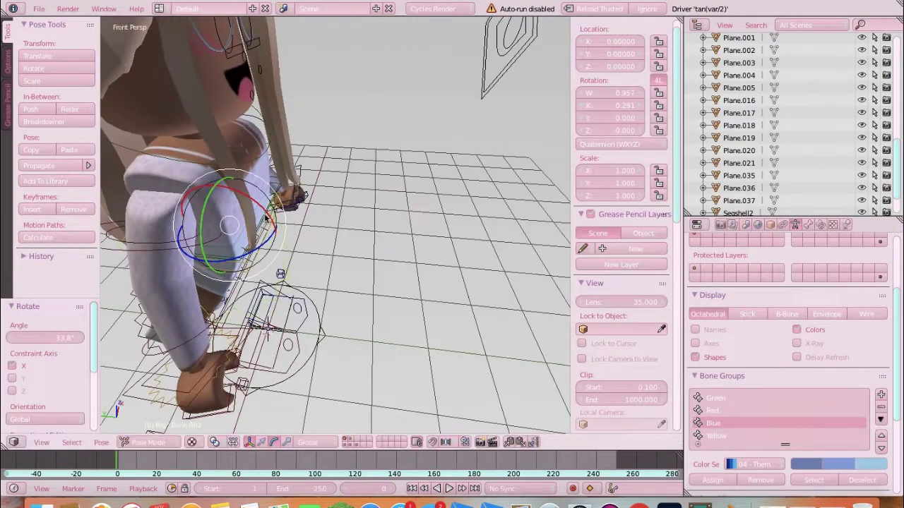
{"action": "left_click_drag", "start_coordinate": [264, 220], "coordinate": [223, 221]}
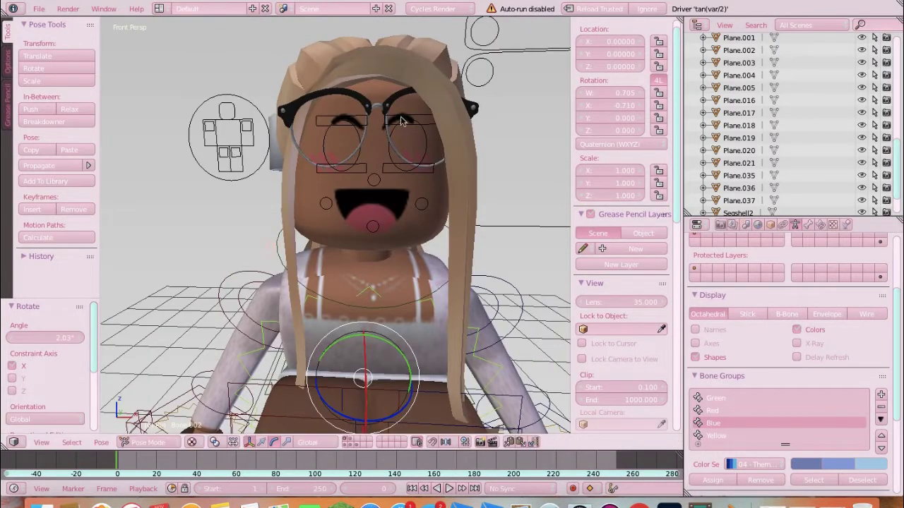
Rotate the head object to about X 90.5°, Y 3.8°, Z 189° and move it 0.152 along X.
{"action": "right_click", "coordinate": [426, 216]}
{"action": "scroll", "coordinate": [425, 215], "scroll_direction": "down", "scroll_amount": 8}
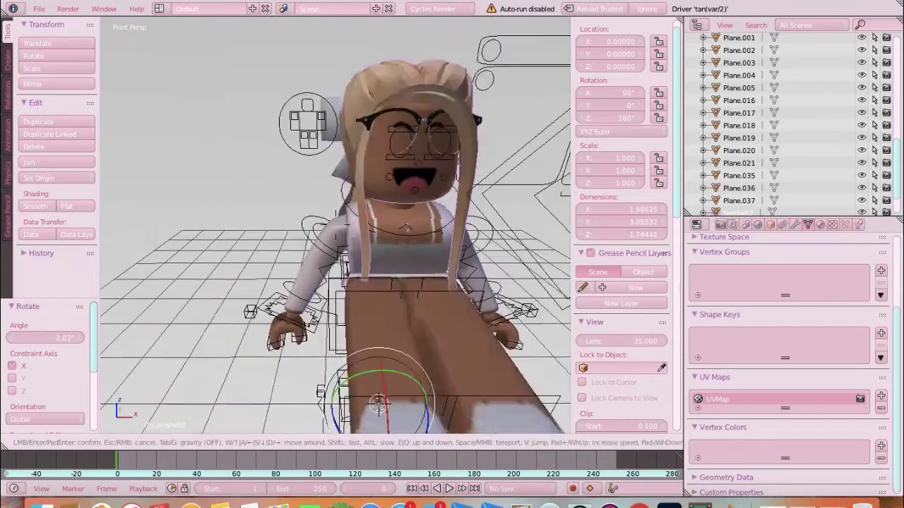
{"action": "key", "text": "r"}
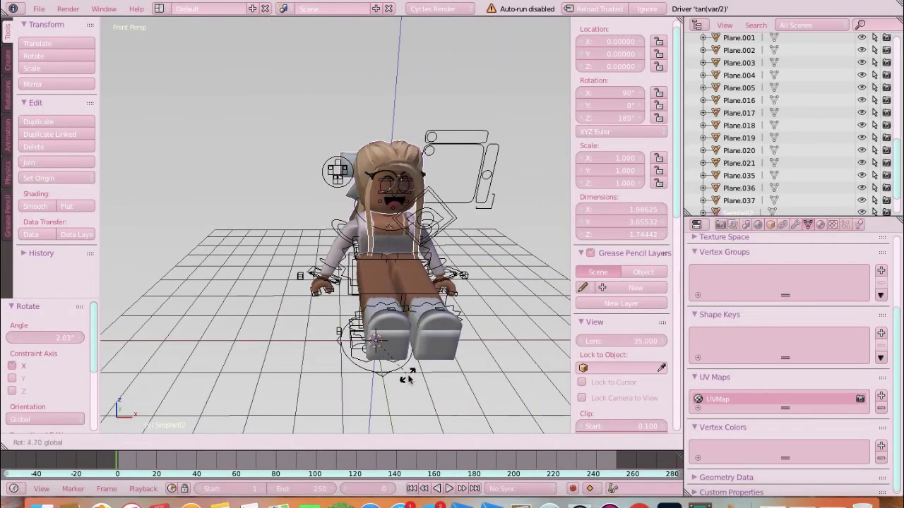
Bend the character's right leg at the knee by rotating its leg bone with the rotate manipulator.
{"action": "key", "text": "shift+f"}
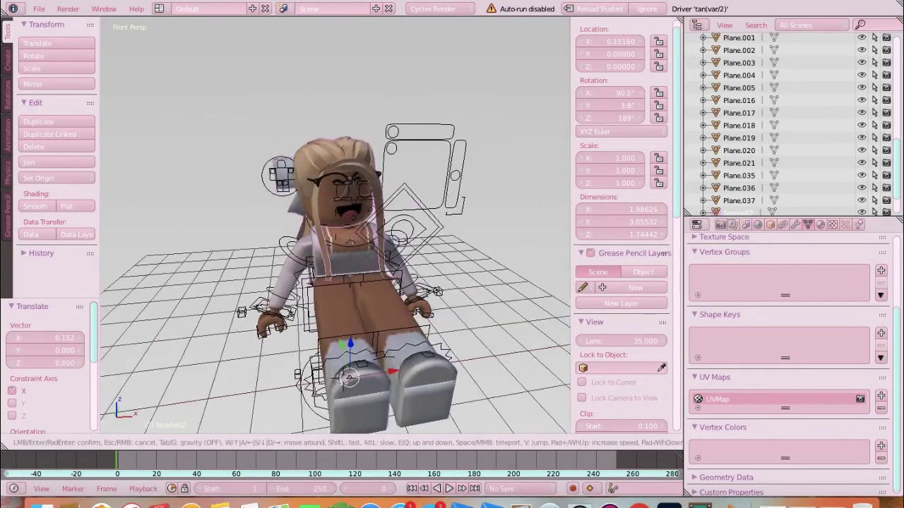
{"action": "key", "text": "w"}
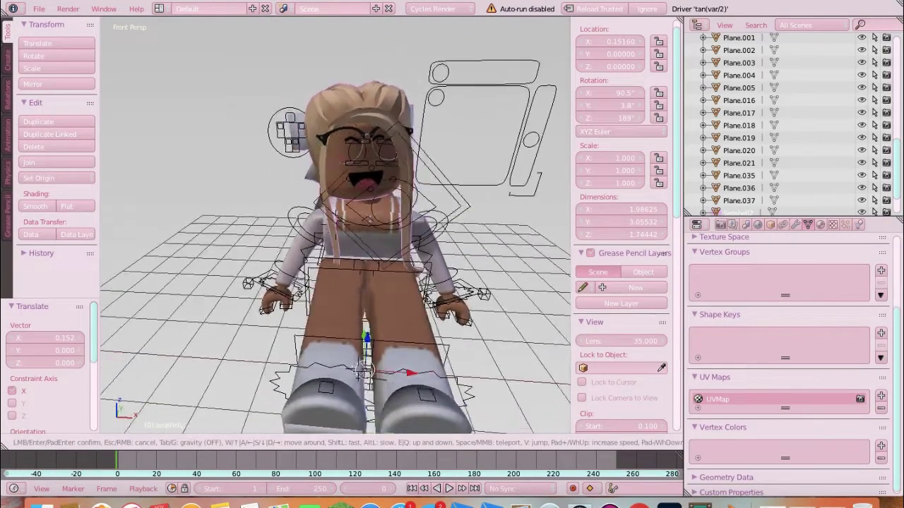
{"action": "key", "text": "a"}
{"action": "left_click", "coordinate": [428, 278]}
{"action": "right_click", "coordinate": [428, 278]}
{"action": "left_click", "coordinate": [274, 442]}
{"action": "left_click_drag", "start_coordinate": [438, 281], "coordinate": [301, 176]}
{"action": "right_click", "coordinate": [306, 222]}
{"action": "key", "text": "ctrl+z"}
Move the head object 0.305 along Y to line it up with the seated body.
{"action": "right_click", "coordinate": [289, 101]}
{"action": "left_click", "coordinate": [260, 442]}
{"action": "left_click_drag", "start_coordinate": [295, 314], "coordinate": [274, 301]}
Rotate the right thigh bone to raise the bent knee.
{"action": "right_click", "coordinate": [323, 236]}
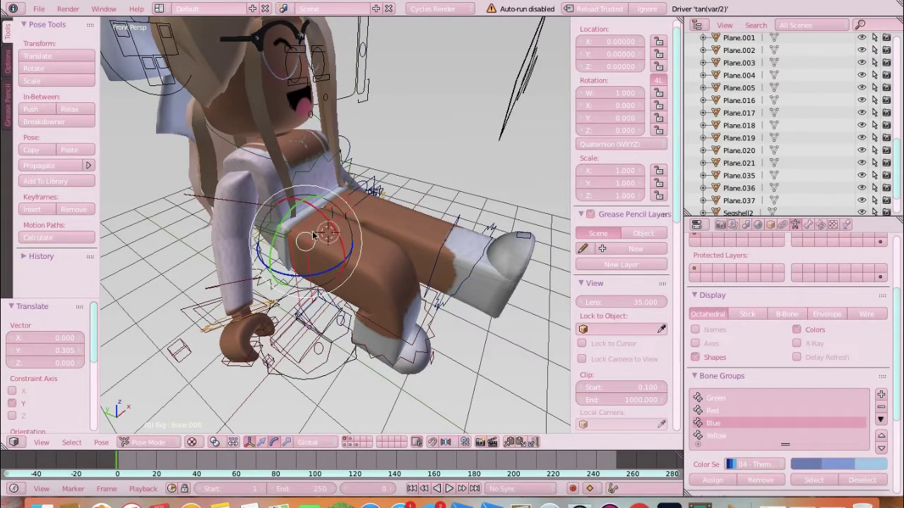
{"action": "mouse_move", "coordinate": [324, 226]}
{"action": "left_mouse_down"}
{"action": "mouse_move", "coordinate": [305, 216]}
{"action": "mouse_move", "coordinate": [313, 218]}
{"action": "left_mouse_up"}
{"action": "key", "text": "shift+f"}
{"action": "key", "text": "d"}
{"action": "key", "text": "w"}
{"action": "left_click", "coordinate": [335, 225]}
{"action": "left_click_drag", "start_coordinate": [396, 208], "coordinate": [369, 214]}
Rotate the left thigh bone by -7.48° to adjust the outstretched leg.
{"action": "key", "text": "shift+f"}
{"action": "key", "text": "d"}
{"action": "left_click", "coordinate": [335, 225]}
{"action": "right_click", "coordinate": [318, 253]}
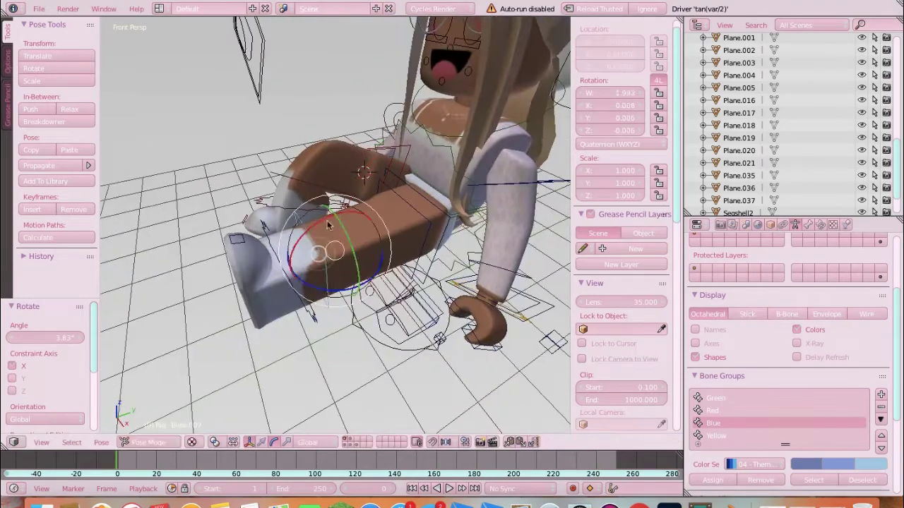
{"action": "key", "text": "r"}
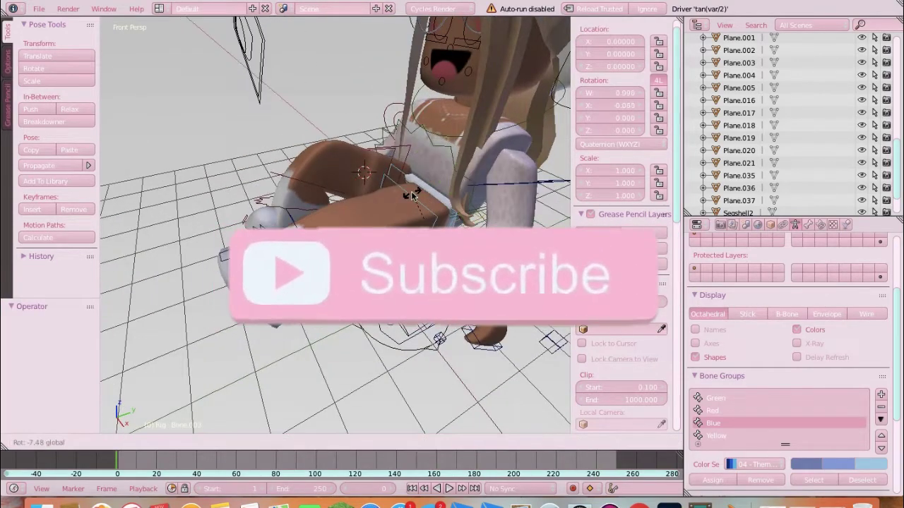
{"action": "left_click", "coordinate": [413, 194]}
Rotate the right arm's bones to bring the right hand over the raised knee.
{"action": "key", "text": "shift+f"}
{"action": "key", "text": "a"}
{"action": "key", "text": "w"}
{"action": "left_click", "coordinate": [335, 225]}
{"action": "right_click", "coordinate": [367, 268]}
{"action": "key", "text": "r"}
{"action": "key", "text": "r"}
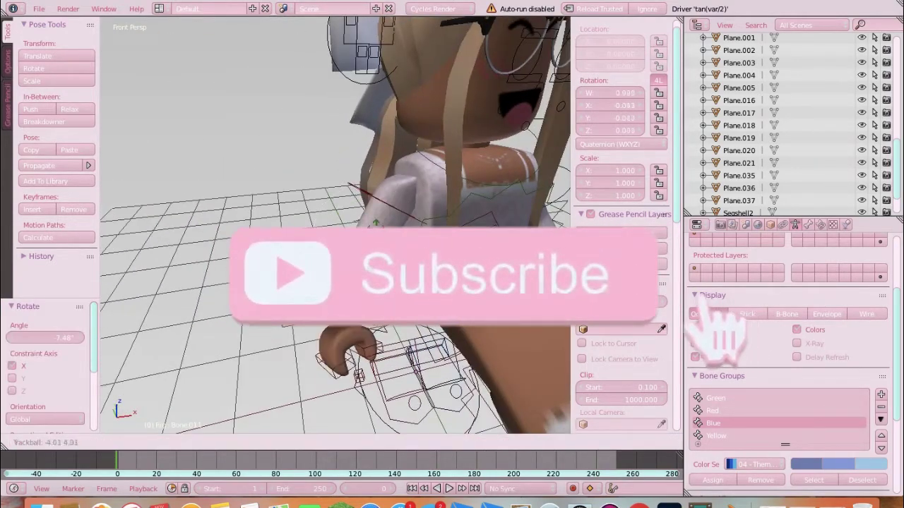
{"action": "left_click", "coordinate": [409, 215]}
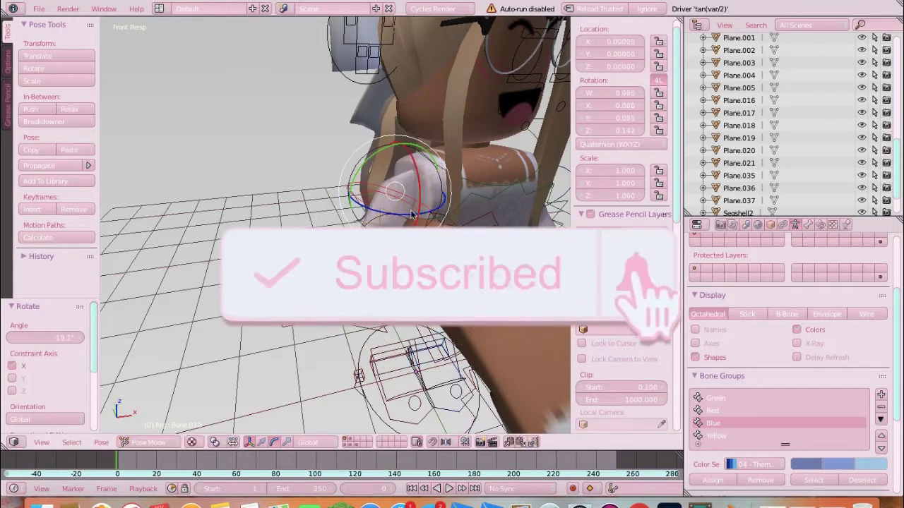
{"action": "middle_click_drag", "start_coordinate": [409, 216], "coordinate": [344, 218]}
{"action": "right_click", "coordinate": [323, 263]}
{"action": "left_click_drag", "start_coordinate": [324, 272], "coordinate": [339, 232]}
{"action": "left_click_drag", "start_coordinate": [347, 225], "coordinate": [343, 224]}
{"action": "left_click_drag", "start_coordinate": [377, 276], "coordinate": [375, 277]}
Rotate the arm bones further to bend the left arm and raise its hand beside the face.
{"action": "middle_click_drag", "start_coordinate": [376, 277], "coordinate": [314, 271]}
{"action": "right_click", "coordinate": [318, 268]}
{"action": "left_click_drag", "start_coordinate": [318, 265], "coordinate": [344, 144]}
{"action": "right_click", "coordinate": [345, 202]}
{"action": "left_click_drag", "start_coordinate": [326, 159], "coordinate": [332, 167]}
{"action": "key", "text": "shift+f"}
{"action": "left_click", "coordinate": [416, 226]}
{"action": "right_click", "coordinate": [424, 225]}
{"action": "mouse_move", "coordinate": [424, 225]}
{"action": "left_mouse_down"}
{"action": "mouse_move", "coordinate": [427, 204]}
{"action": "mouse_move", "coordinate": [441, 227]}
{"action": "left_mouse_up"}
{"action": "key", "text": "shift+f"}
{"action": "key", "text": "s"}
{"action": "left_click", "coordinate": [419, 169]}
{"action": "right_click", "coordinate": [418, 168]}
Shift the head object by -0.041 along Y and 0.037 along X to fit it onto the neck.
{"action": "key", "text": "shift+f"}
{"action": "key", "text": "w"}
{"action": "left_click", "coordinate": [335, 226]}
{"action": "right_click", "coordinate": [335, 225]}
{"action": "left_click", "coordinate": [297, 443]}
{"action": "left_click_drag", "start_coordinate": [369, 364], "coordinate": [369, 369]}
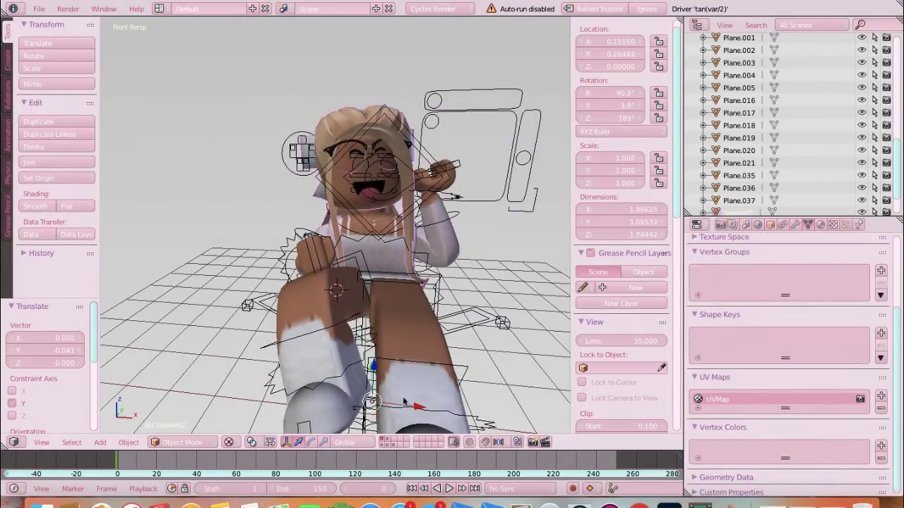
{"action": "left_click_drag", "start_coordinate": [416, 407], "coordinate": [420, 406]}
Select the mouth case control bone and examine the seated pose from several angles.
{"action": "right_click", "coordinate": [477, 200]}
{"action": "key", "text": "shift+f"}
{"action": "key", "text": "s"}
{"action": "key", "text": "a"}
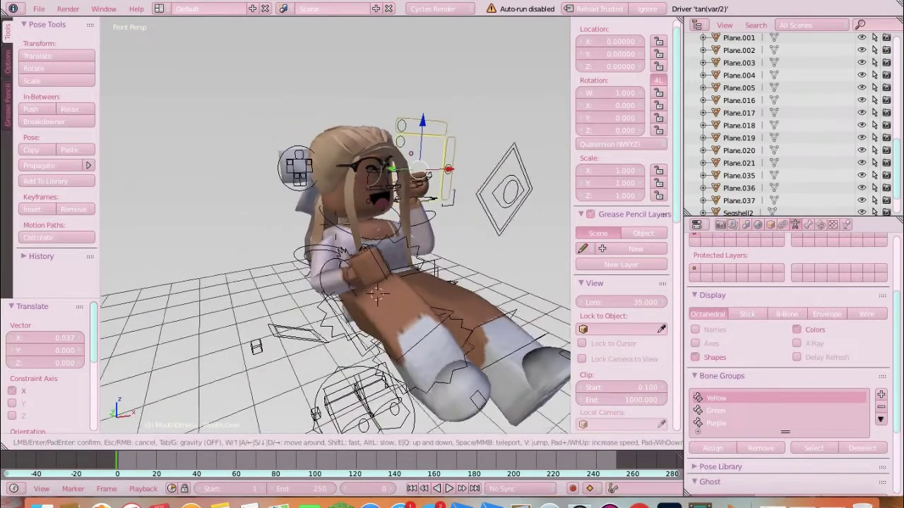
{"action": "key", "text": "d"}
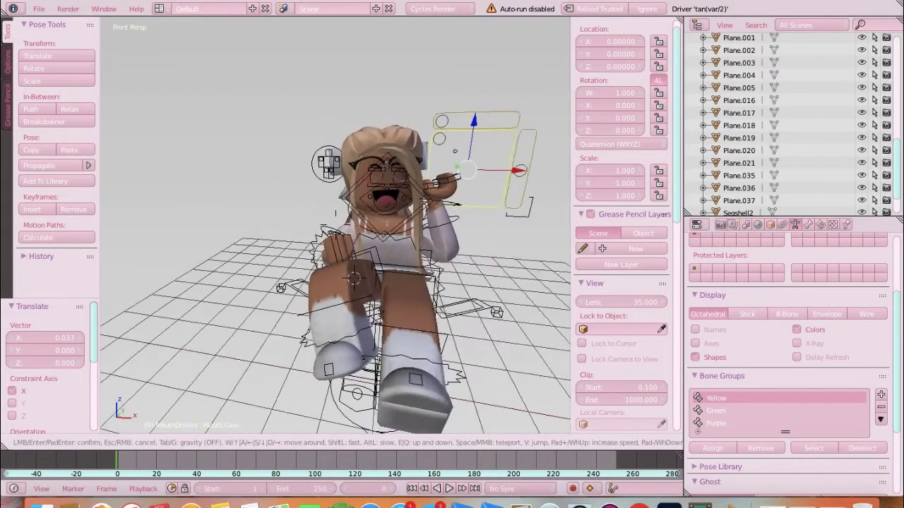
{"action": "key", "text": "a"}
{"action": "key", "text": "s"}
{"action": "key", "text": "w"}
{"action": "left_click", "coordinate": [335, 224]}
Import the room file model.obj from the Desktop as a Wavefront OBJ.
{"action": "left_click", "coordinate": [39, 9]}
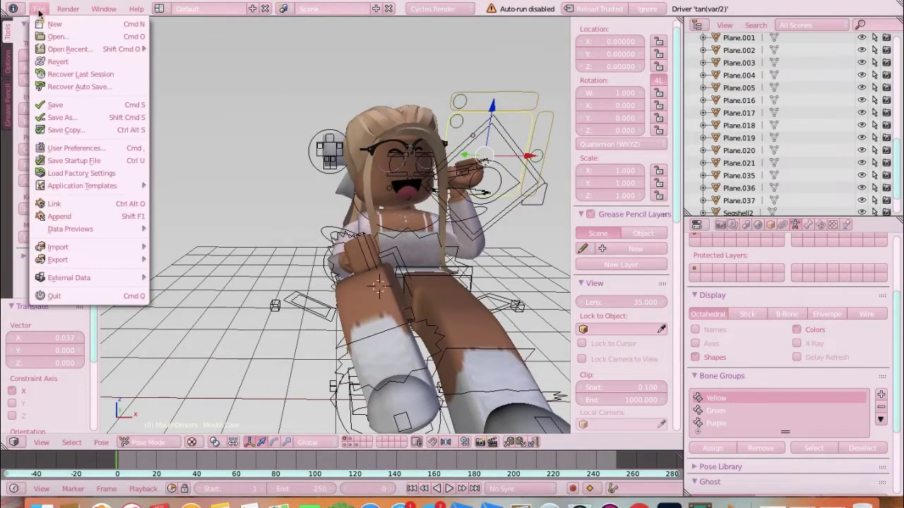
{"action": "mouse_move", "coordinate": [89, 249]}
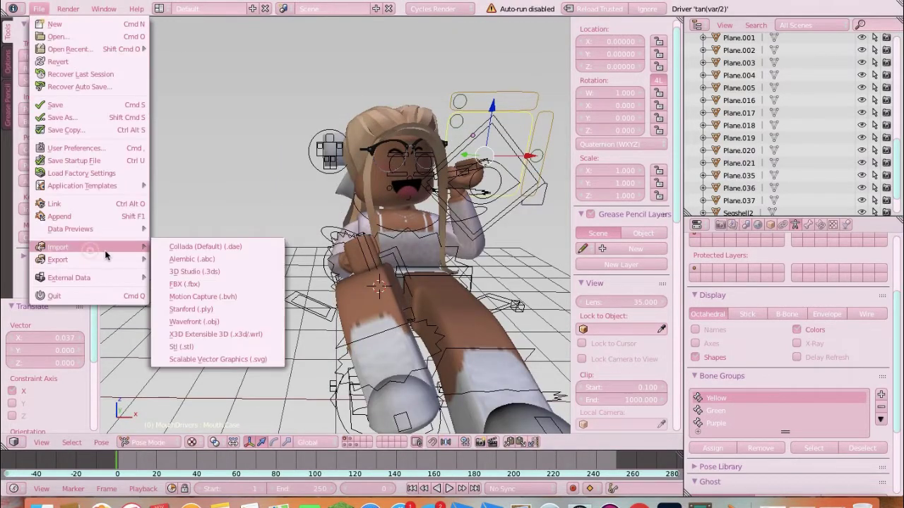
{"action": "left_click", "coordinate": [210, 324]}
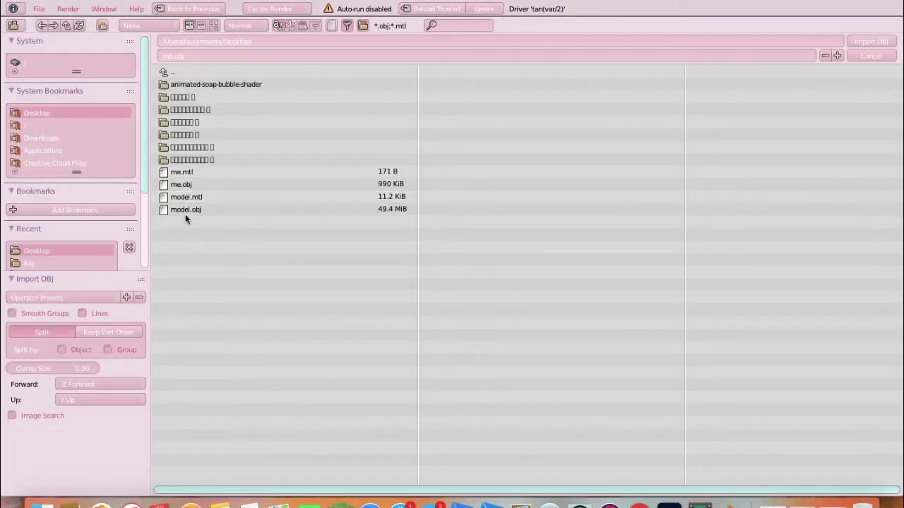
{"action": "left_click", "coordinate": [189, 211]}
{"action": "left_click", "coordinate": [197, 212]}
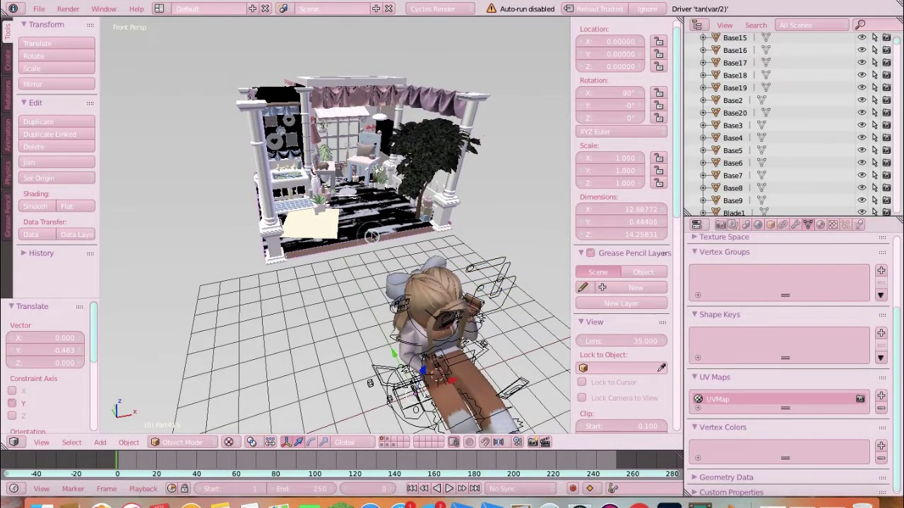
Try moving the imported room model along Y and undo the move.
{"action": "key", "text": "a"}
{"action": "key", "text": "a"}
{"action": "key", "text": "a"}
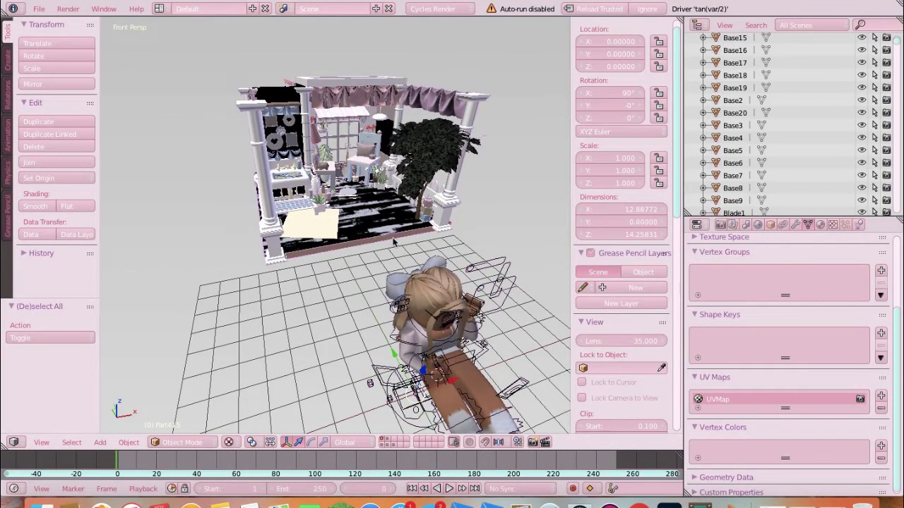
{"action": "left_click_drag", "start_coordinate": [398, 352], "coordinate": [401, 358]}
{"action": "key", "text": "ctrl+z"}
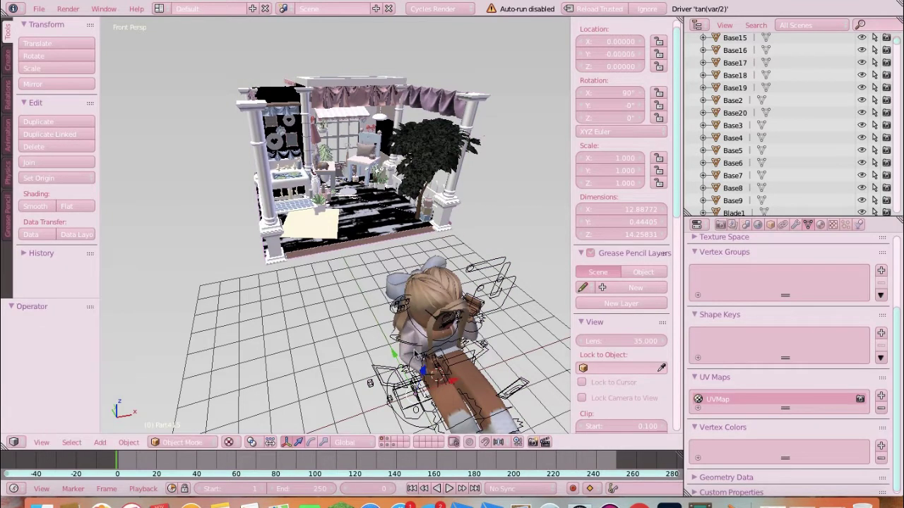
Select all of the rig's bones, and select the head object together with the rig.
{"action": "key", "text": "shift+f"}
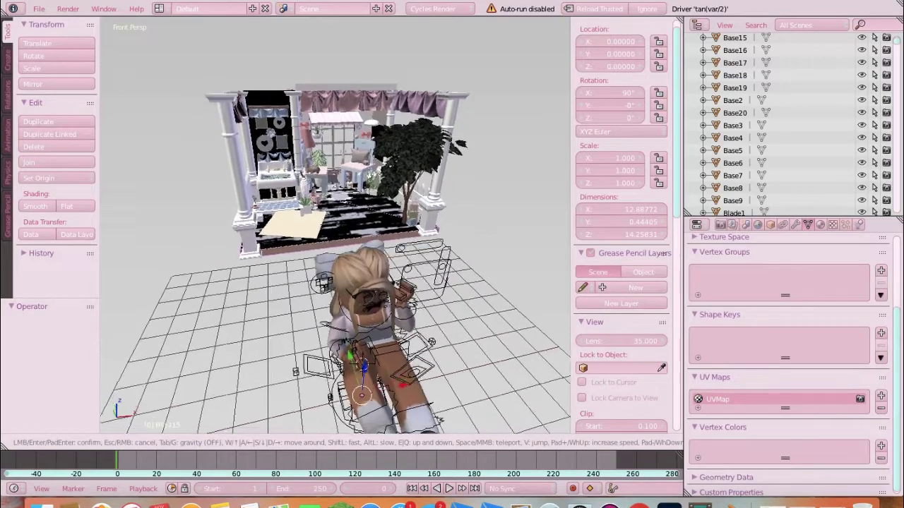
{"action": "key", "text": "q"}
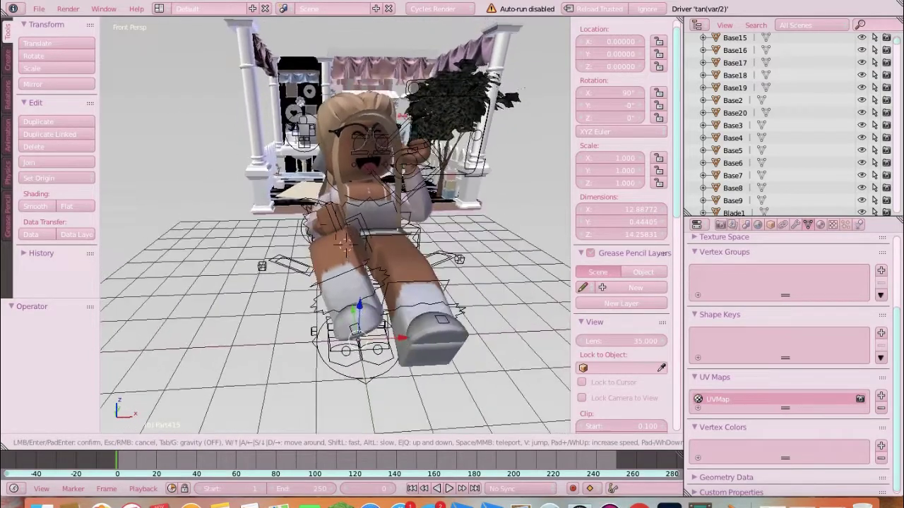
{"action": "key", "text": "w"}
{"action": "left_click", "coordinate": [336, 228]}
{"action": "right_click", "coordinate": [379, 220]}
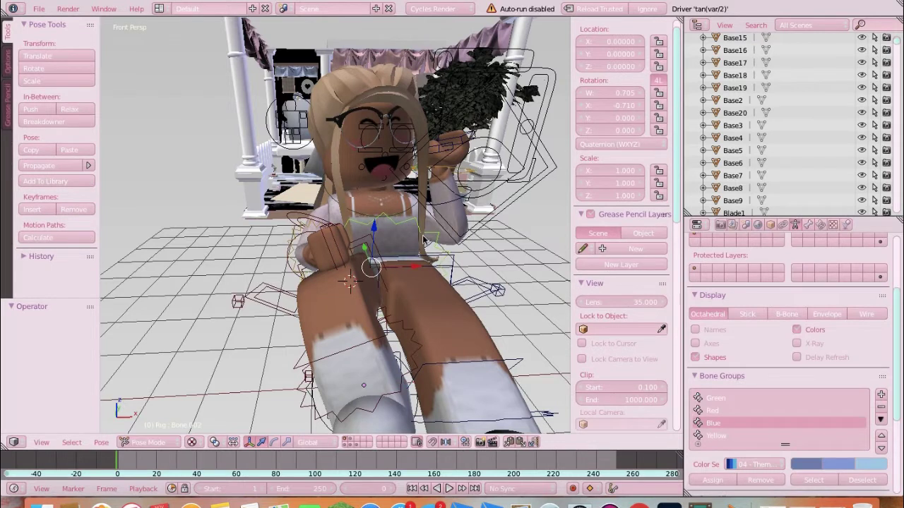
{"action": "key", "text": "a"}
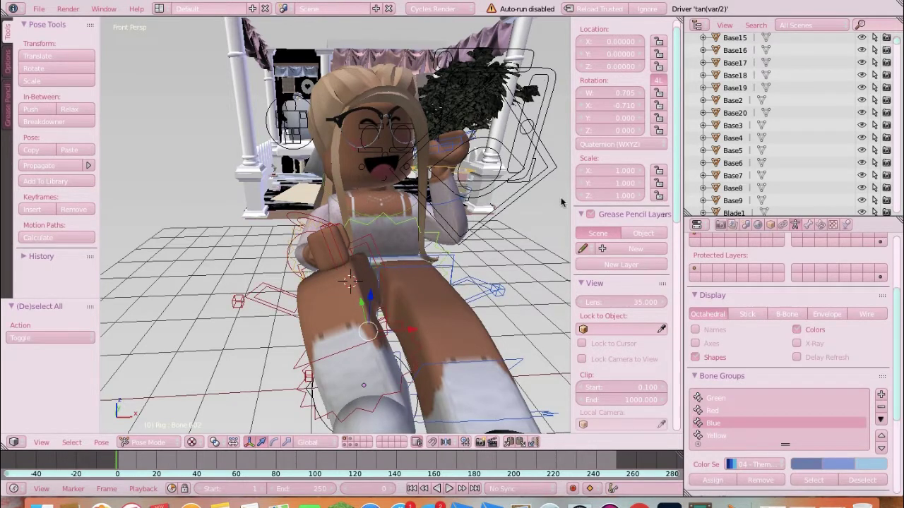
{"action": "right_click", "coordinate": [350, 88]}
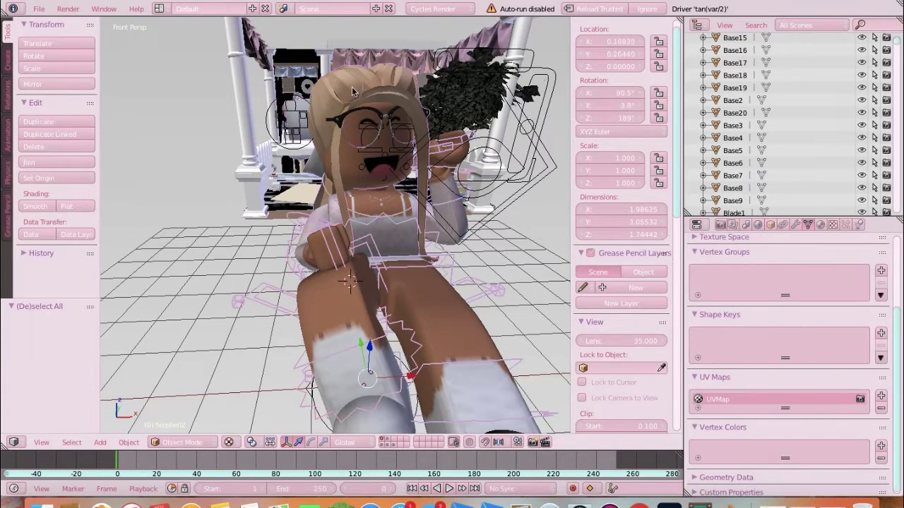
{"action": "key", "text": "shift+f"}
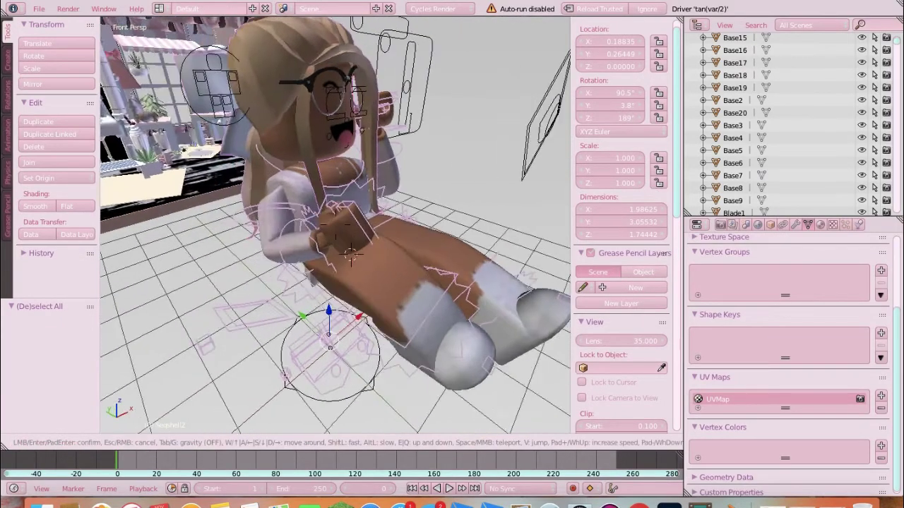
{"action": "key", "text": "d"}
{"action": "key", "text": "a"}
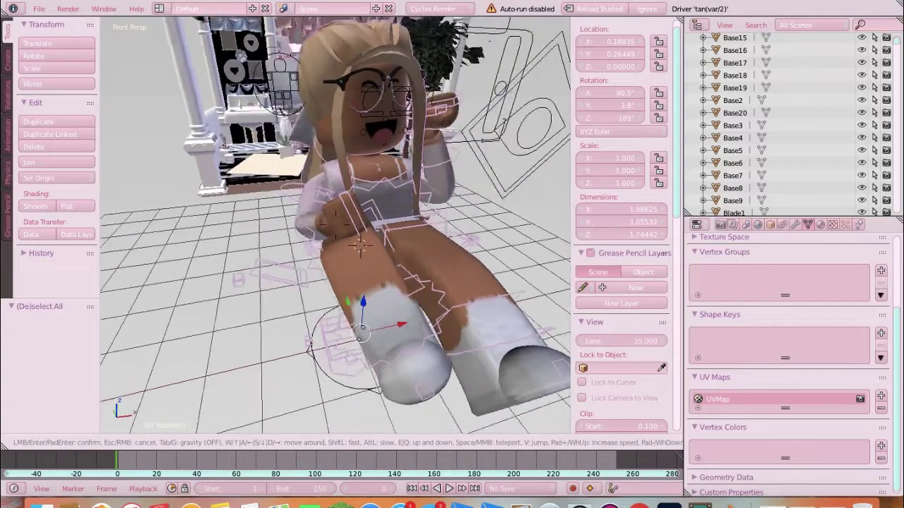
{"action": "key", "text": "d"}
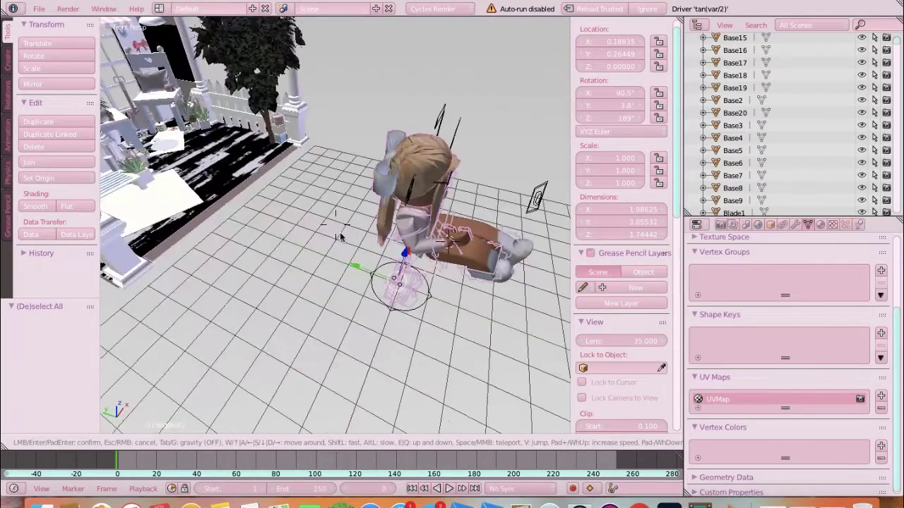
{"action": "left_click", "coordinate": [339, 237]}
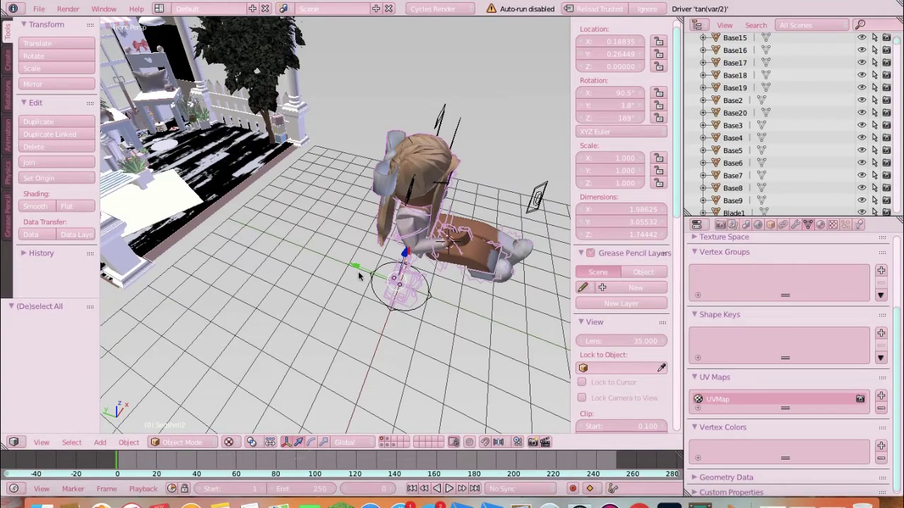
Move the selected character rig into the room, to about 11.41 along Y and about 1.46 along X.
{"action": "left_click_drag", "start_coordinate": [359, 276], "coordinate": [279, 261]}
{"action": "left_click_drag", "start_coordinate": [177, 205], "coordinate": [141, 191]}
{"action": "key", "text": "shift+f"}
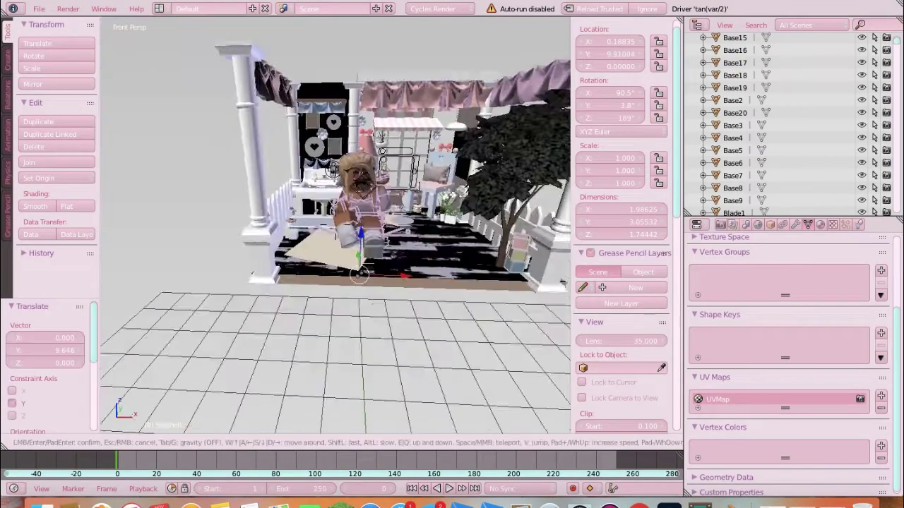
{"action": "key", "text": "w"}
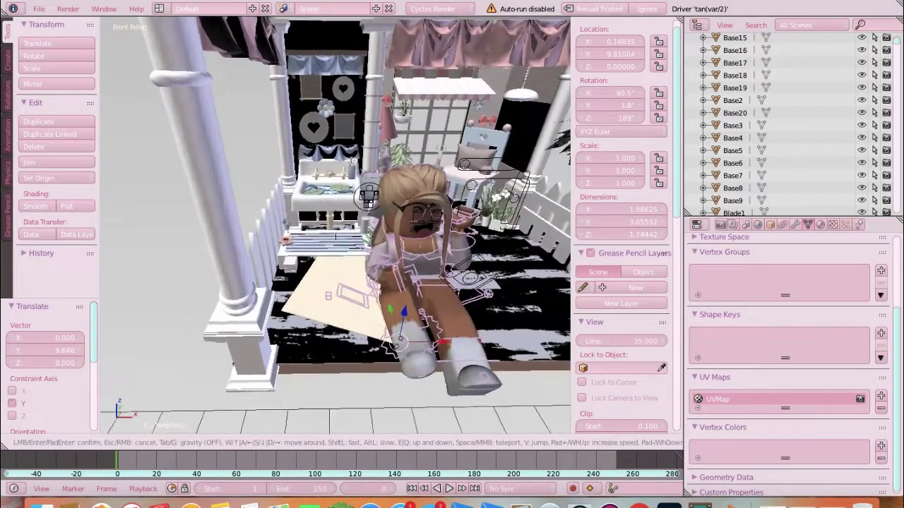
{"action": "left_click", "coordinate": [387, 322]}
{"action": "left_click_drag", "start_coordinate": [377, 306], "coordinate": [360, 280]}
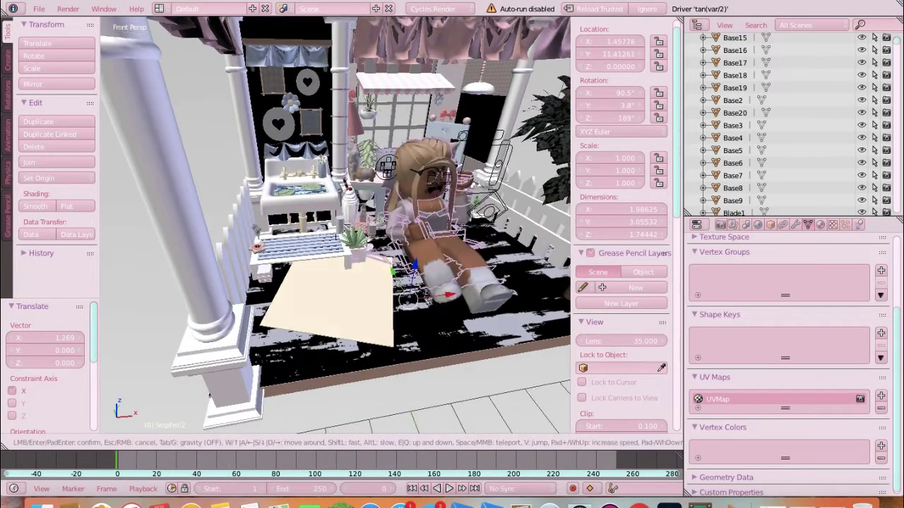
Lower the character rig along Z to about -1.95 to seat it on the room floor.
{"action": "key", "text": "w"}
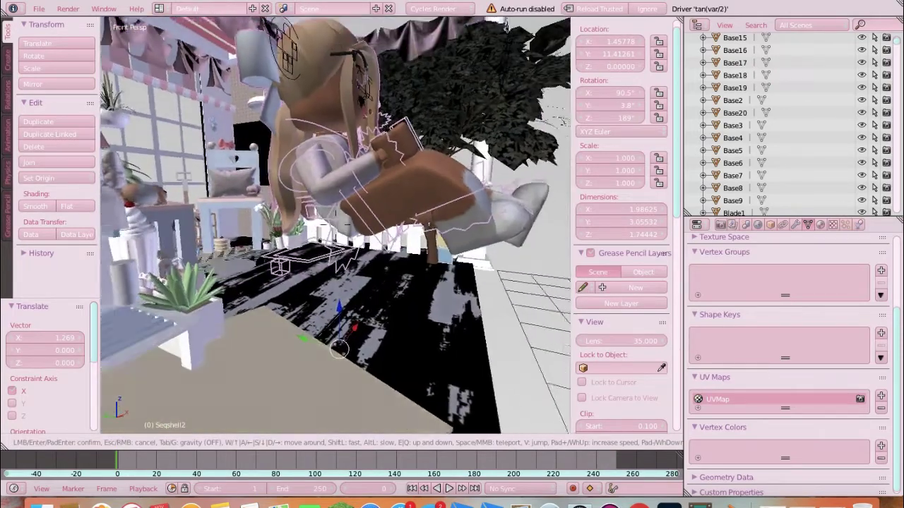
{"action": "left_click", "coordinate": [338, 229]}
{"action": "key", "text": "g"}
{"action": "key", "text": "z"}
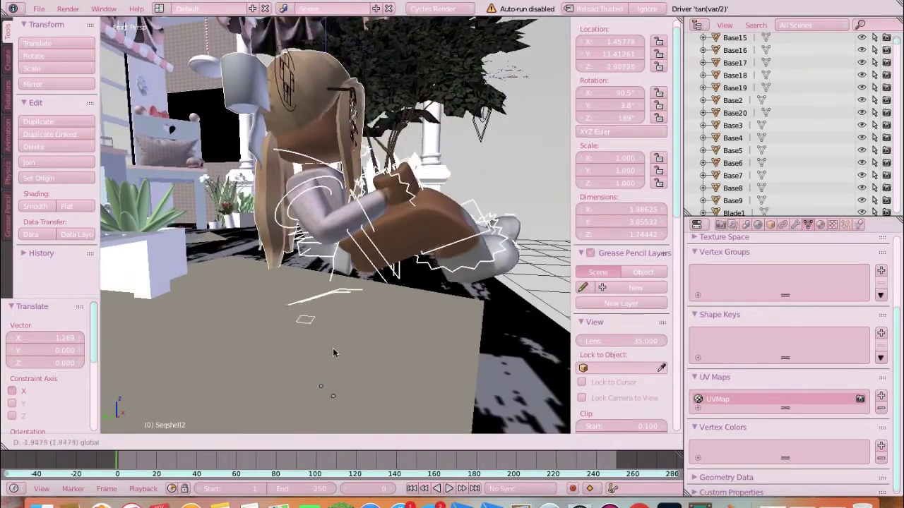
{"action": "left_click", "coordinate": [332, 358]}
Shift the character to about X 0.25 and Y 13.73, and turn it about Z to 192°.
{"action": "key", "text": "g"}
{"action": "key", "text": "y"}
{"action": "left_click", "coordinate": [310, 372]}
{"action": "key", "text": "shift+f"}
{"action": "left_click", "coordinate": [302, 441]}
{"action": "left_click", "coordinate": [310, 442]}
{"action": "left_click_drag", "start_coordinate": [359, 385], "coordinate": [339, 299]}
{"action": "left_click", "coordinate": [298, 442]}
{"action": "key", "text": "shift+f"}
{"action": "key", "text": "w"}
{"action": "left_click", "coordinate": [366, 242]}
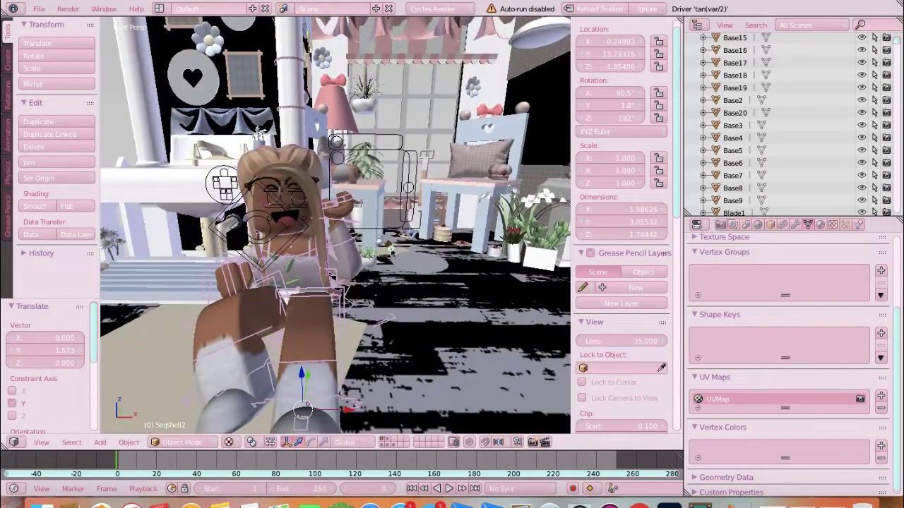
Delete the small object on the floor beside the round mat behind the character.
{"action": "right_click", "coordinate": [390, 252]}
{"action": "key", "text": "x"}
{"action": "left_click", "coordinate": [383, 252]}
Frame the seated character from the front, with the sink, bench and chairs in the background.
{"action": "key", "text": "shift+f"}
{"action": "key", "text": "w"}
{"action": "key", "text": "s"}
{"action": "key", "text": "e"}
{"action": "key", "text": "s"}
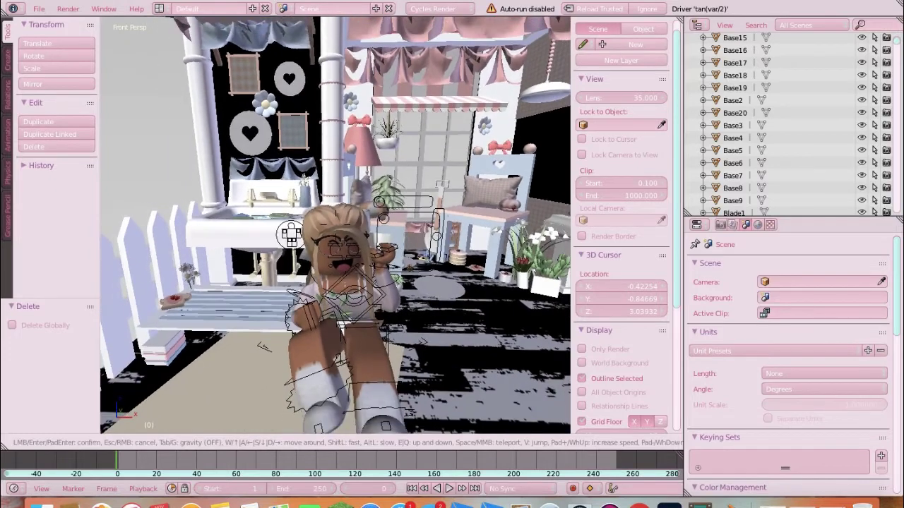
{"action": "key", "text": "w"}
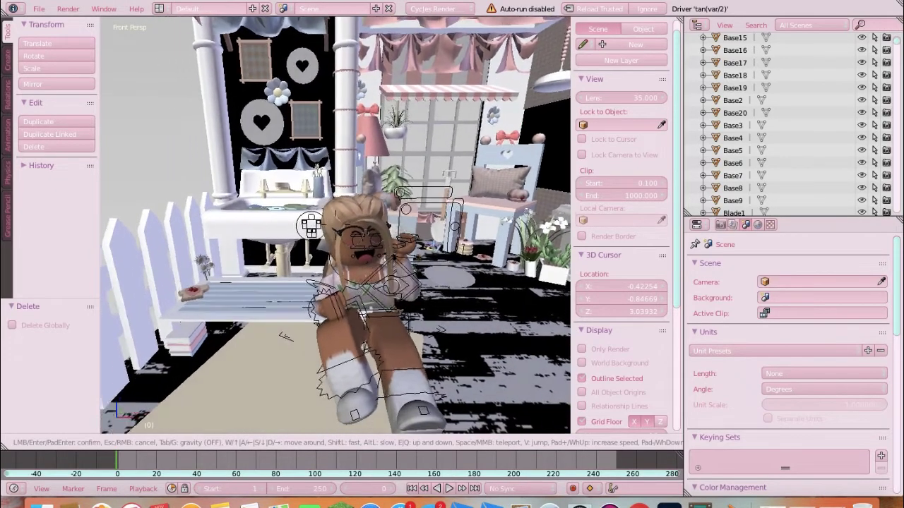
{"action": "left_click", "coordinate": [376, 427]}
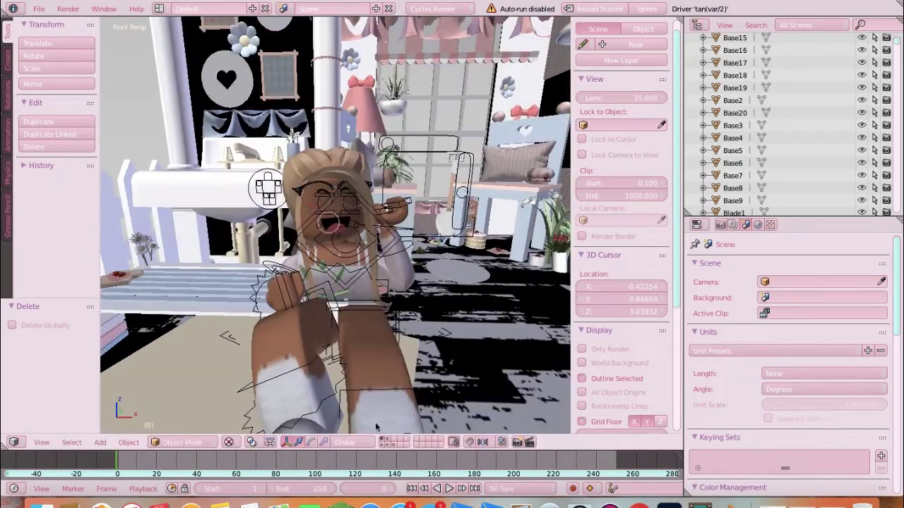
Set the render output format to PNG with RGBA colour.
{"action": "left_click", "coordinate": [233, 443]}
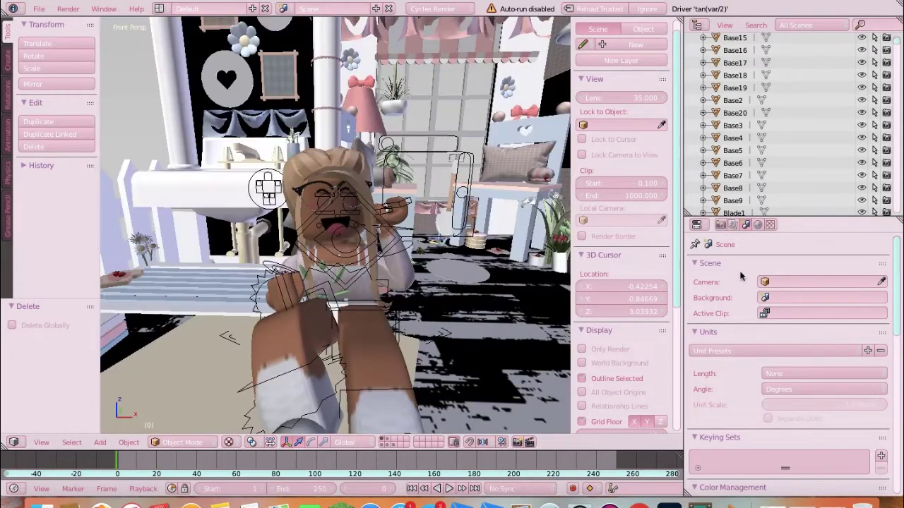
{"action": "left_click", "coordinate": [758, 224]}
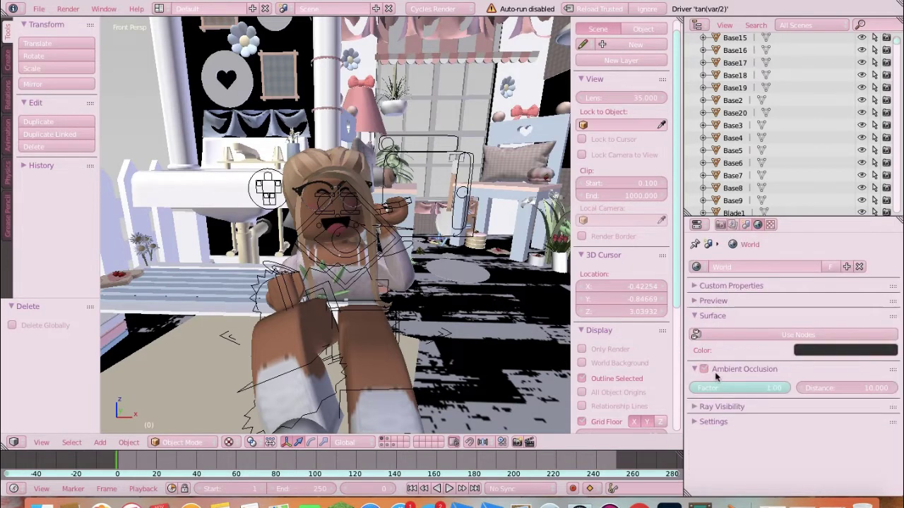
{"action": "left_click", "coordinate": [721, 225]}
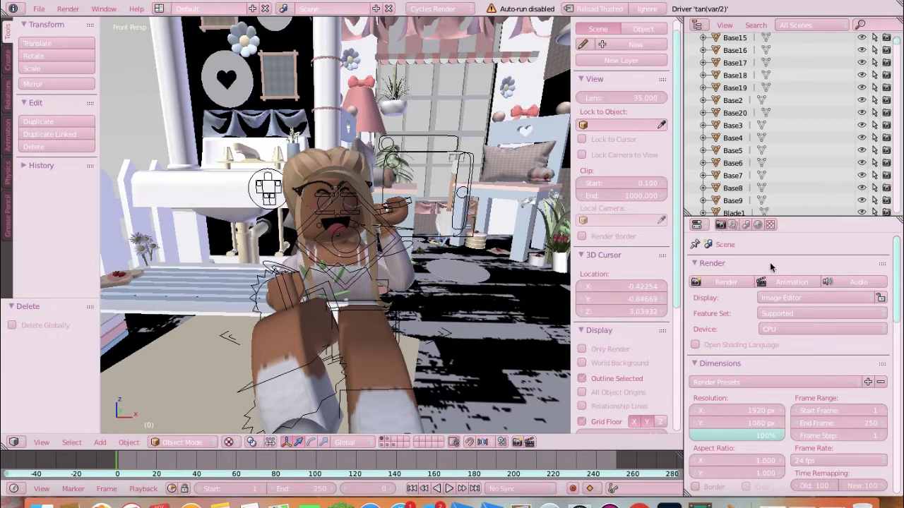
{"action": "scroll", "coordinate": [755, 339], "scroll_direction": "down", "scroll_amount": 7}
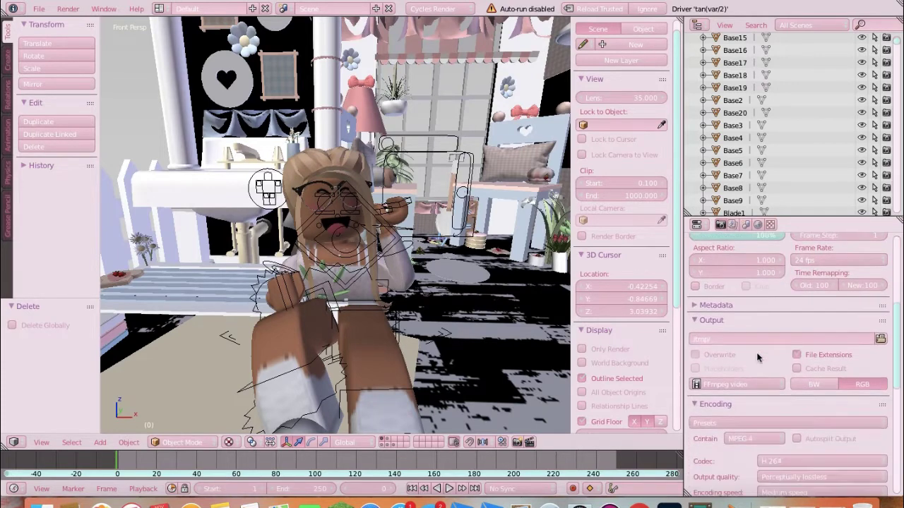
{"action": "left_click", "coordinate": [724, 386]}
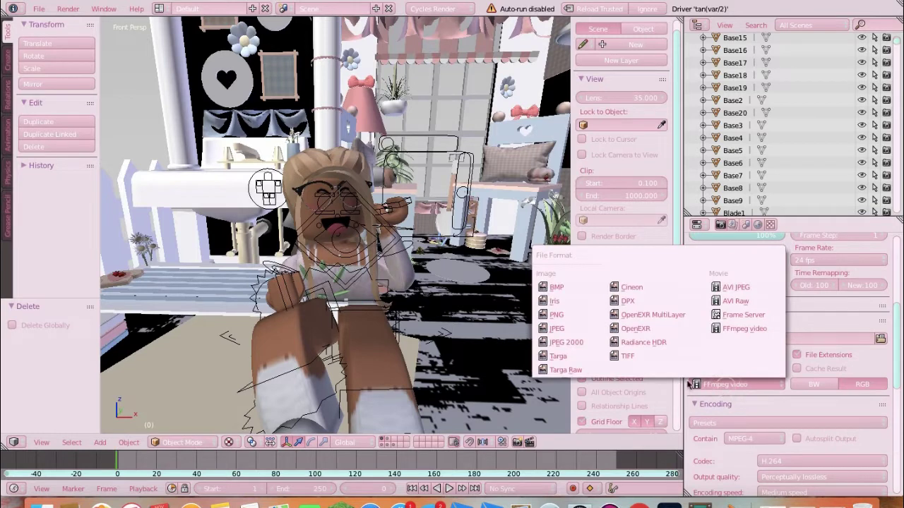
{"action": "left_click", "coordinate": [565, 317]}
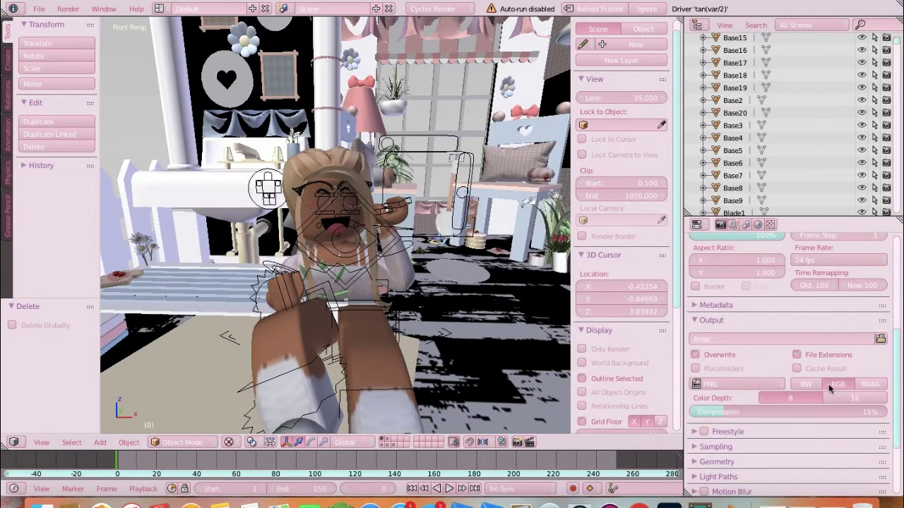
{"action": "left_click", "coordinate": [868, 386]}
{"action": "scroll", "coordinate": [777, 395], "scroll_direction": "down", "scroll_amount": 4}
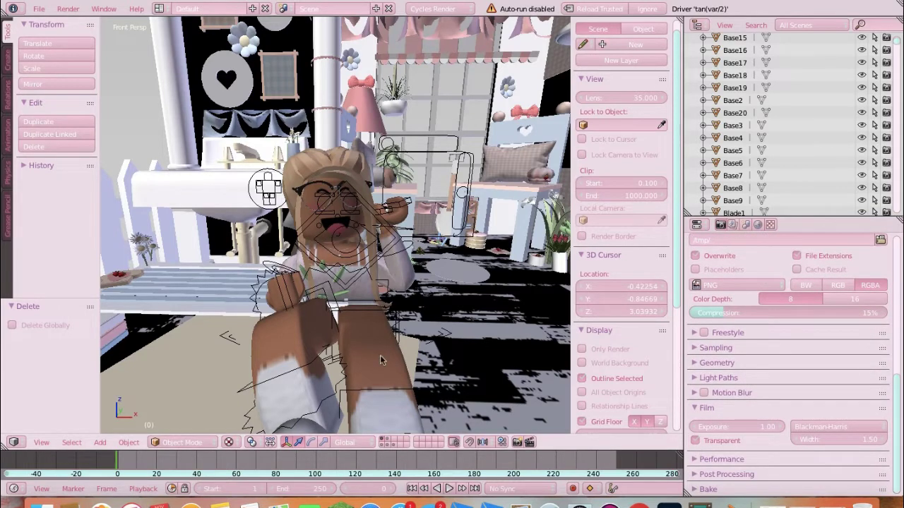
{"action": "left_click", "coordinate": [228, 441]}
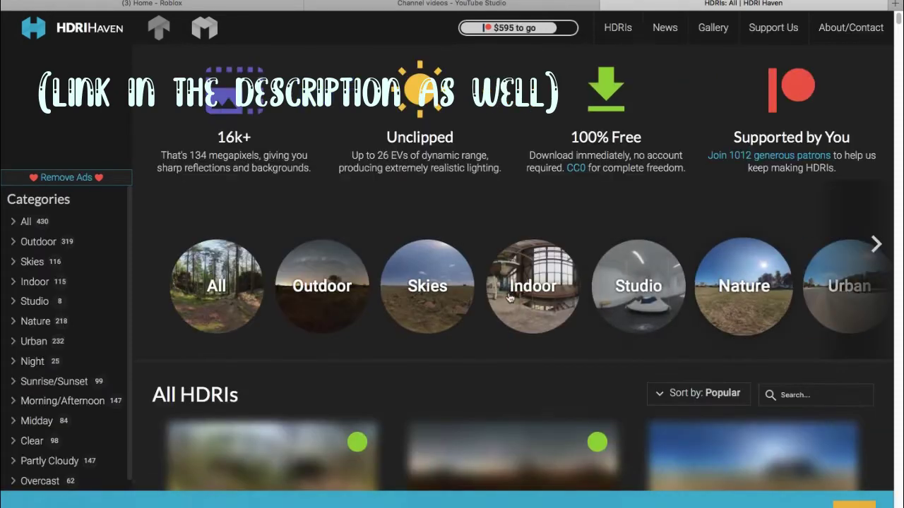
Switch to HDRI Haven in the browser and open the Sunrise/Sunset category.
{"action": "scroll", "coordinate": [500, 297], "scroll_direction": "down", "scroll_amount": 2}
{"action": "scroll", "coordinate": [498, 296], "scroll_direction": "up", "scroll_amount": 2}
{"action": "scroll", "coordinate": [55, 384], "scroll_direction": "down", "scroll_amount": 1}
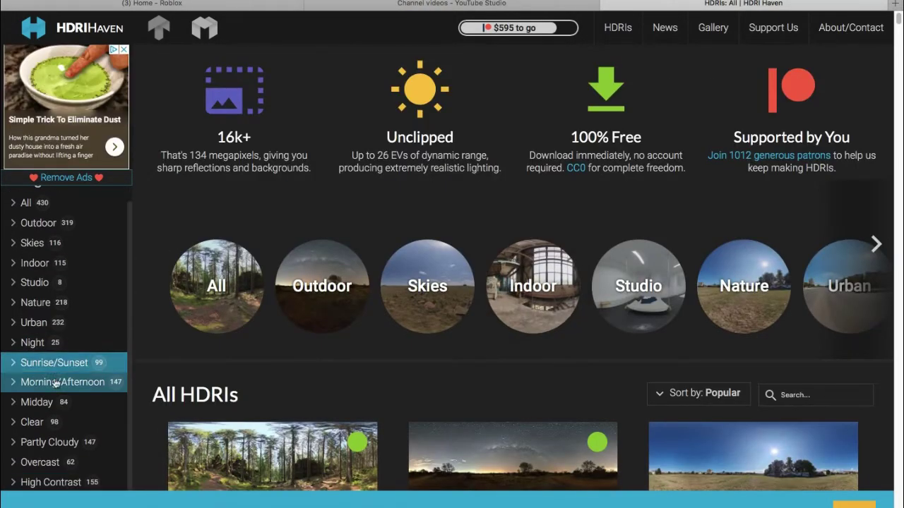
{"action": "scroll", "coordinate": [42, 339], "scroll_direction": "up", "scroll_amount": 1}
{"action": "left_click", "coordinate": [51, 380]}
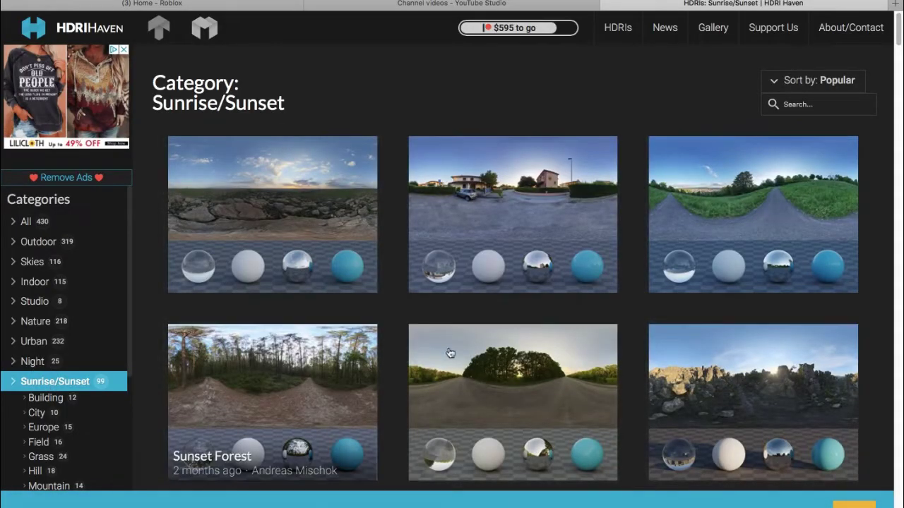
Browse the sunset HDRIs and view the download options of Sunset in the Chalk Quarry.
{"action": "scroll", "coordinate": [444, 360], "scroll_direction": "down", "scroll_amount": 3}
{"action": "scroll", "coordinate": [537, 316], "scroll_direction": "up", "scroll_amount": 5}
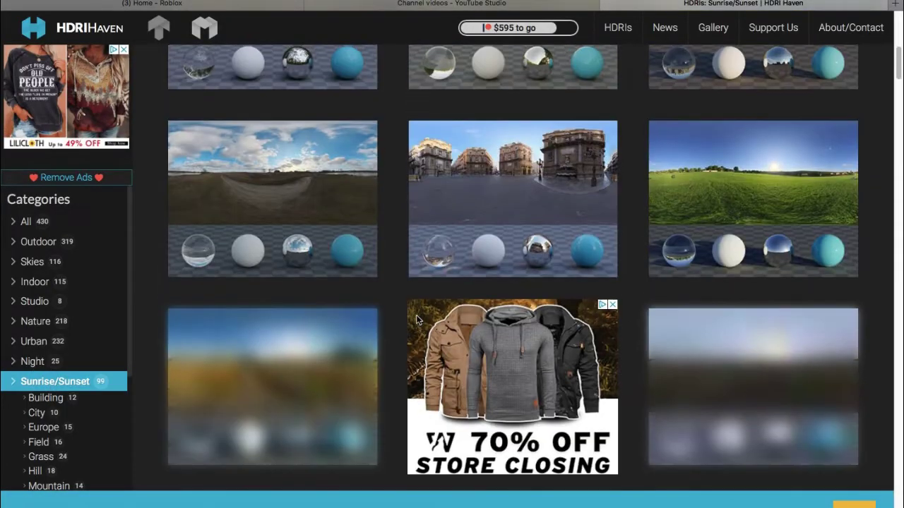
{"action": "scroll", "coordinate": [743, 194], "scroll_direction": "down", "scroll_amount": 8}
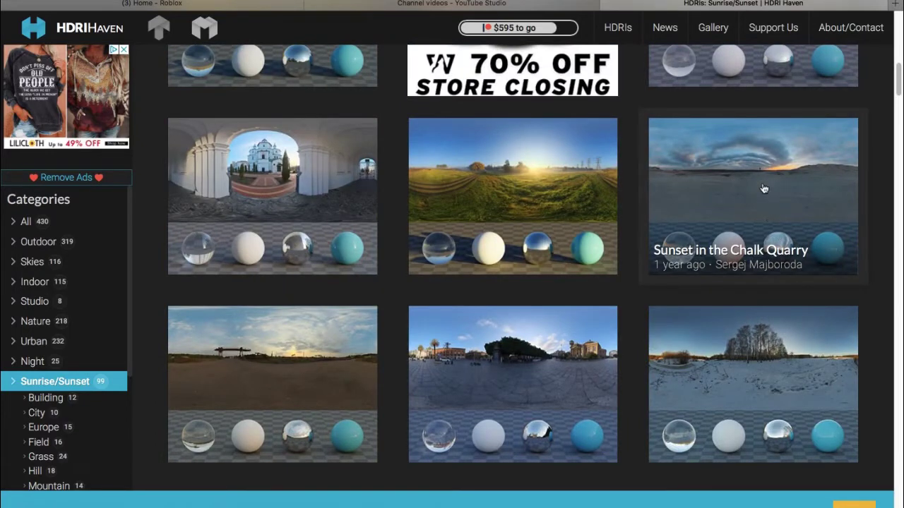
{"action": "left_click", "coordinate": [764, 188]}
{"action": "scroll", "coordinate": [614, 311], "scroll_direction": "down", "scroll_amount": 6}
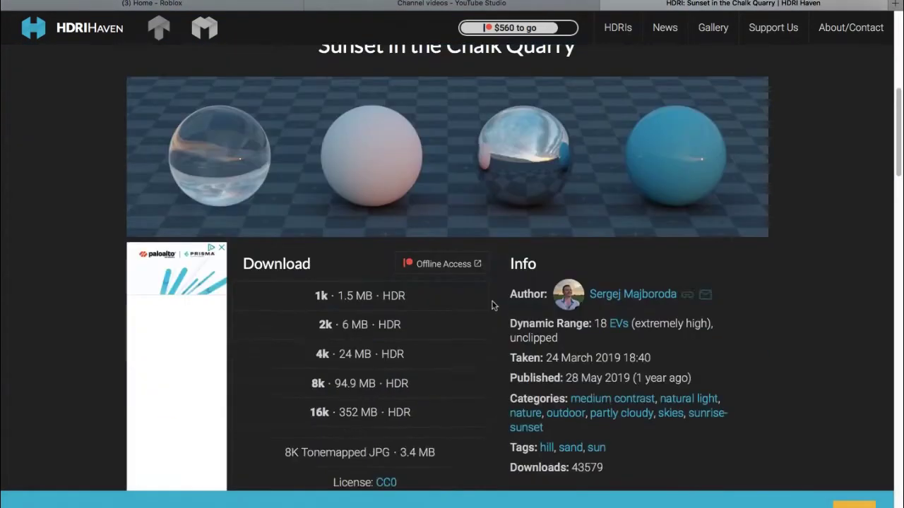
{"action": "scroll", "coordinate": [484, 309], "scroll_direction": "down", "scroll_amount": 2}
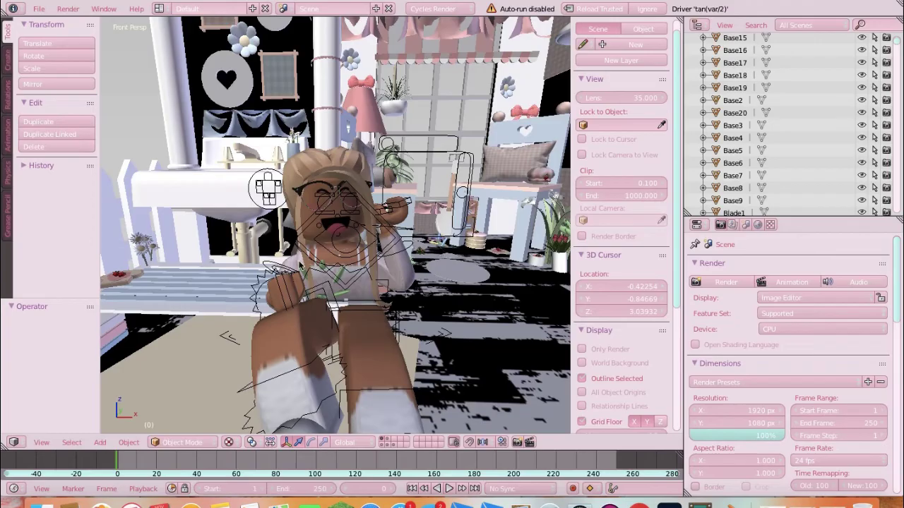
Switch back to Blender, show the world shader nodes in the Node Editor and create a new world.
{"action": "left_click", "coordinate": [13, 442]}
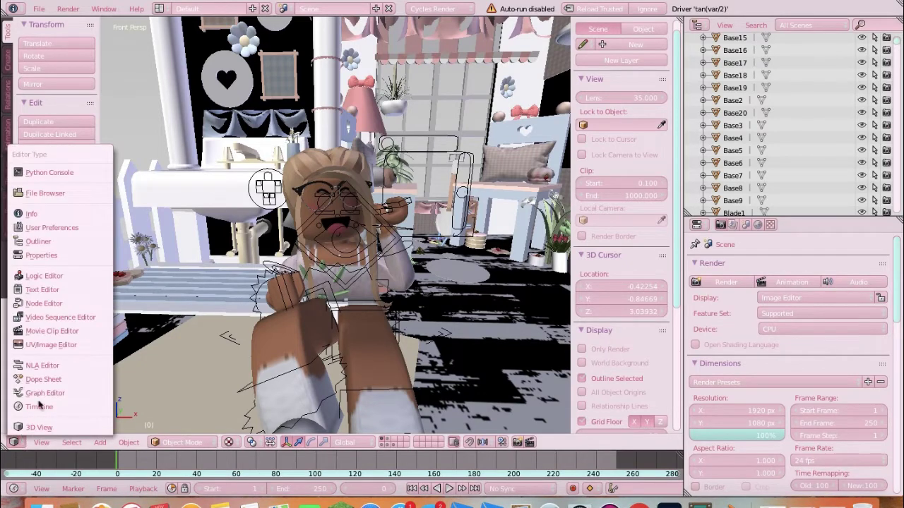
{"action": "left_click", "coordinate": [42, 309]}
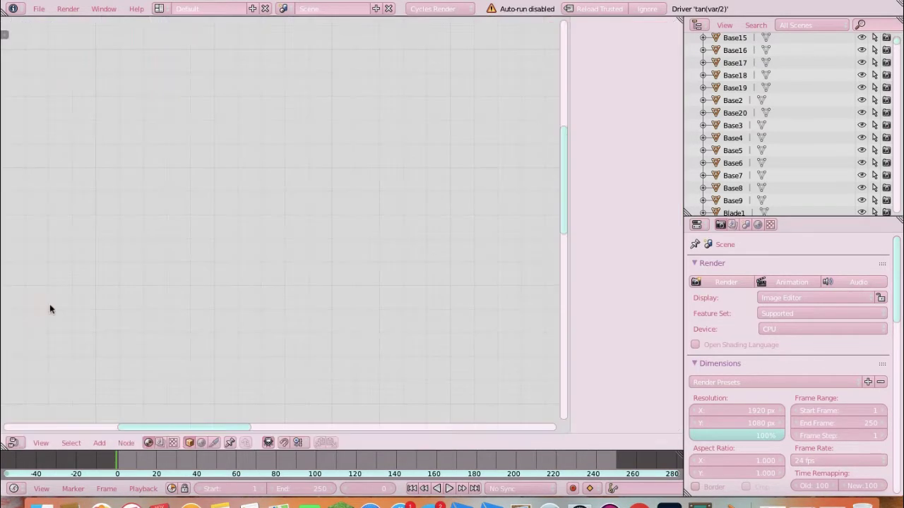
{"action": "left_click", "coordinate": [202, 443]}
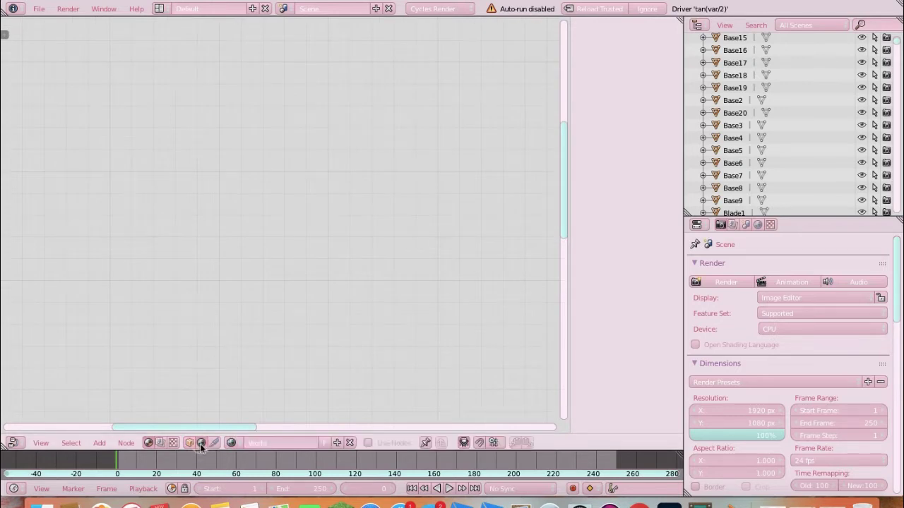
{"action": "left_click", "coordinate": [337, 443]}
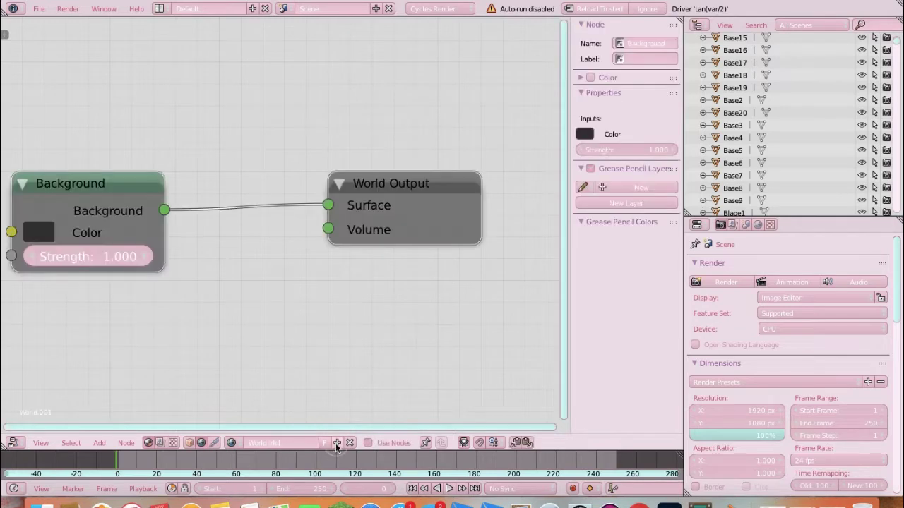
{"action": "scroll", "coordinate": [283, 316], "scroll_direction": "down", "scroll_amount": 3}
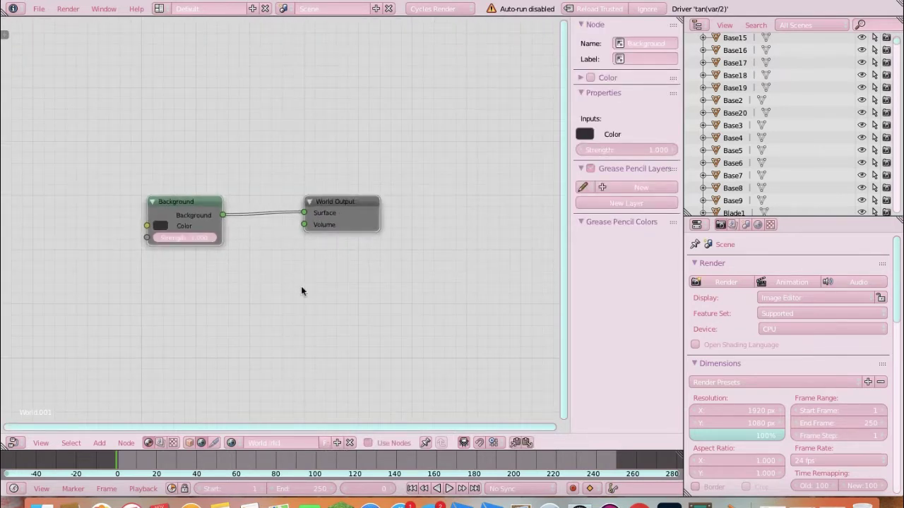
Add an Environment Texture node, connect its Color output to the Background node's Color input, and place it below the Background node.
{"action": "key", "text": "shift+a"}
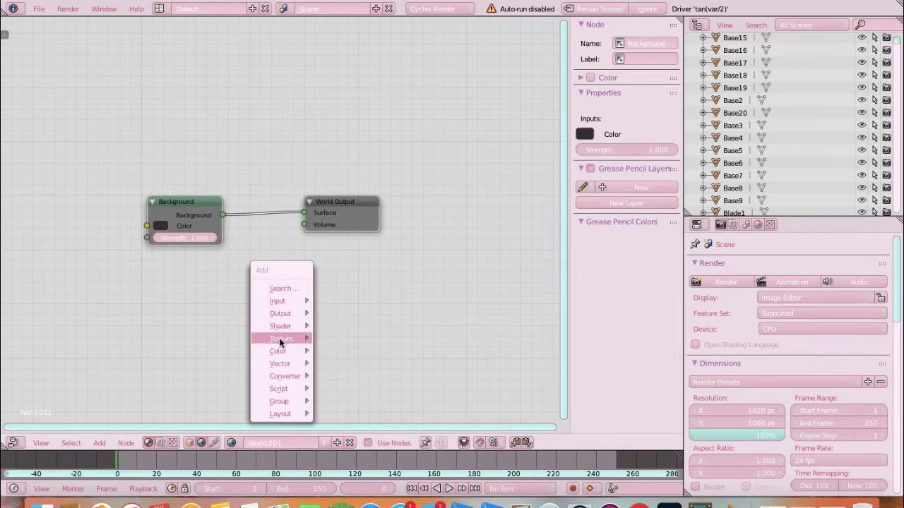
{"action": "mouse_move", "coordinate": [280, 341]}
{"action": "left_click", "coordinate": [364, 211]}
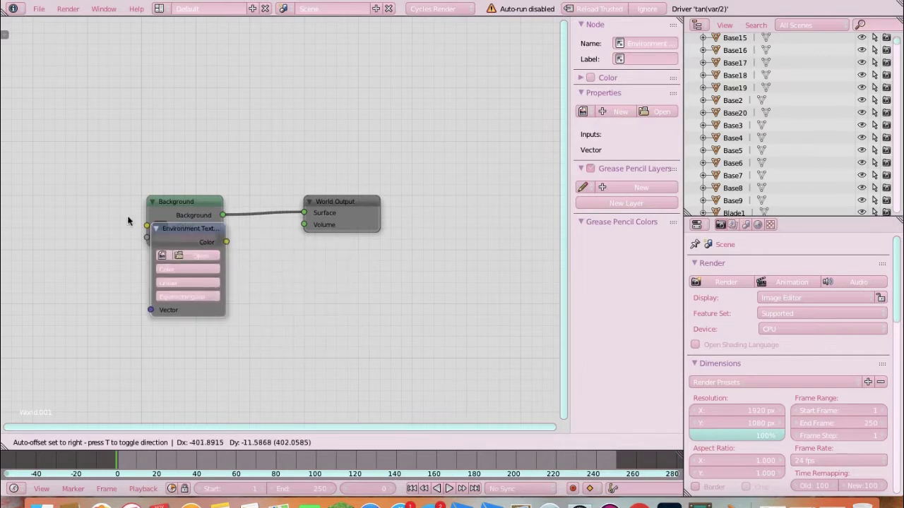
{"action": "left_click", "coordinate": [30, 198]}
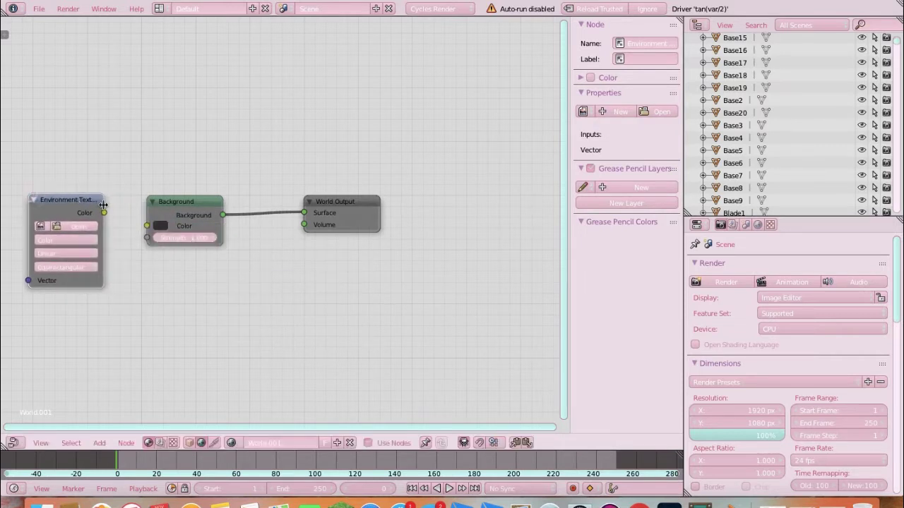
{"action": "scroll", "coordinate": [104, 212], "scroll_direction": "up", "scroll_amount": 2}
{"action": "left_click_drag", "start_coordinate": [52, 211], "coordinate": [83, 228]}
{"action": "left_click_drag", "start_coordinate": [31, 257], "coordinate": [139, 332]}
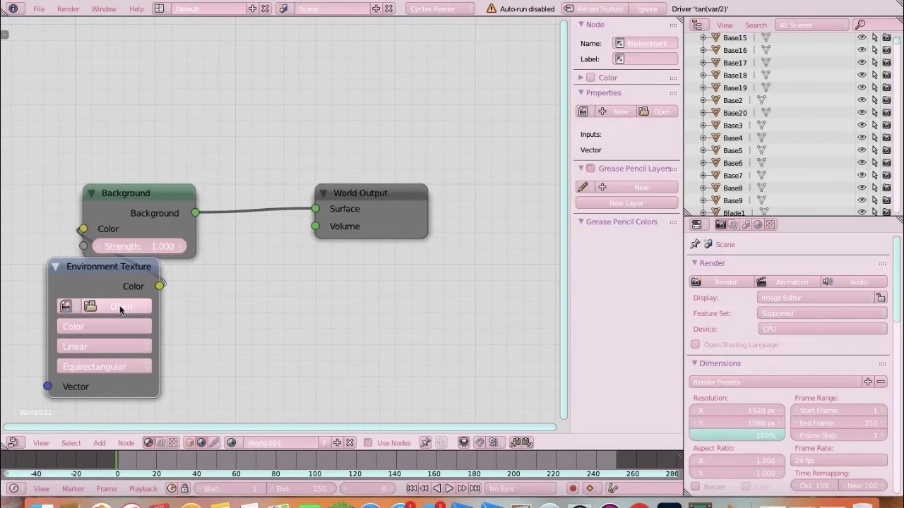
Load blouberg_sunrise_2_4k.hdr from the Desktop into the Environment Texture node.
{"action": "left_click", "coordinate": [122, 312]}
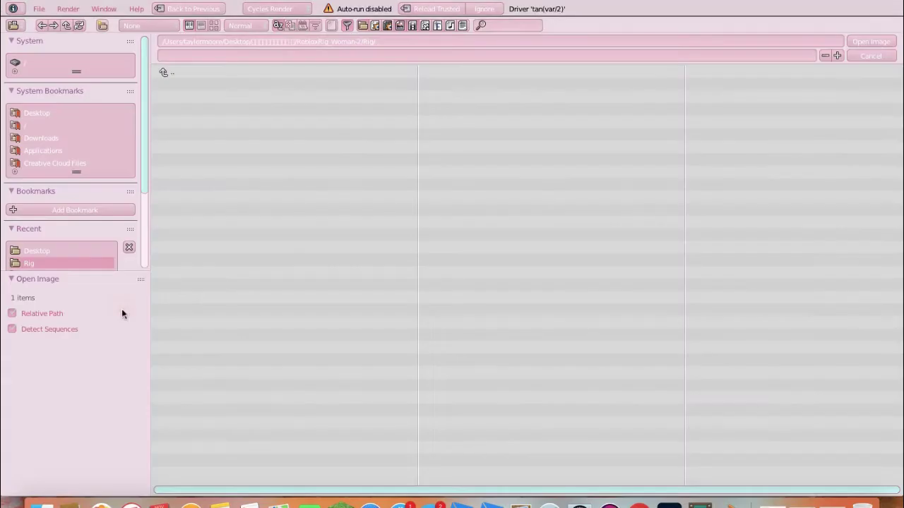
{"action": "left_click", "coordinate": [71, 115]}
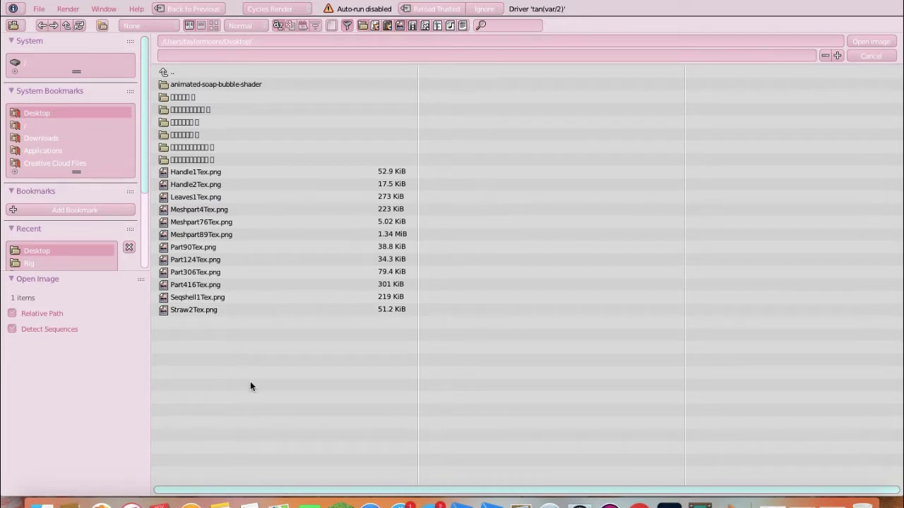
{"action": "left_click", "coordinate": [212, 172]}
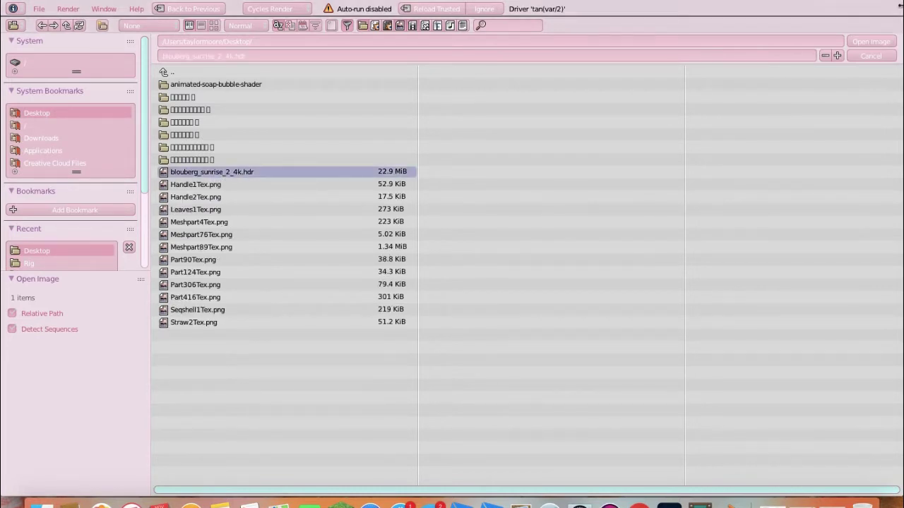
{"action": "left_click", "coordinate": [870, 41]}
Change the node area back to the 3D View and briefly preview the HDRI lighting in rendered shading.
{"action": "left_click", "coordinate": [13, 442]}
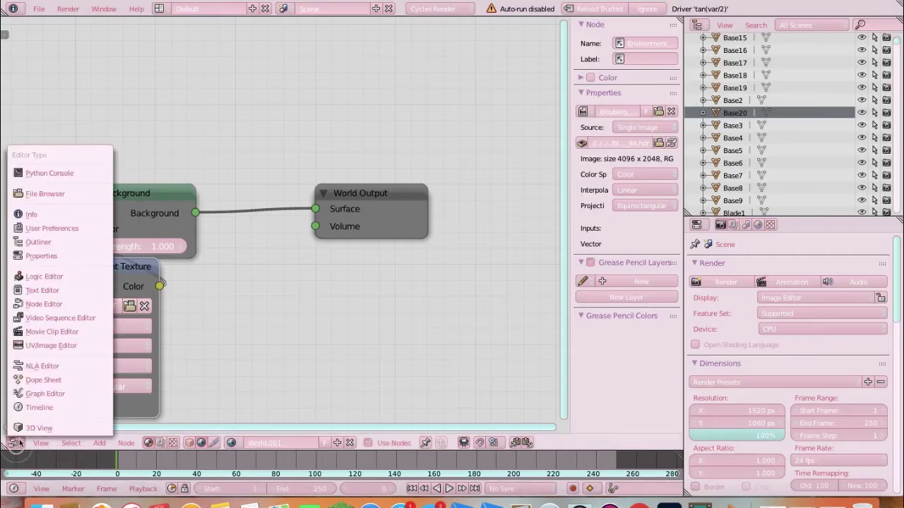
{"action": "left_click", "coordinate": [28, 426]}
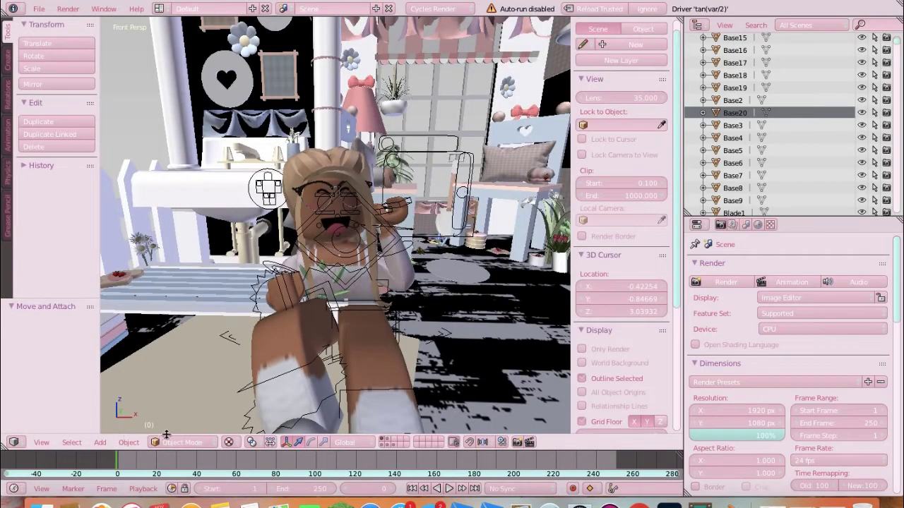
{"action": "left_click", "coordinate": [229, 442]}
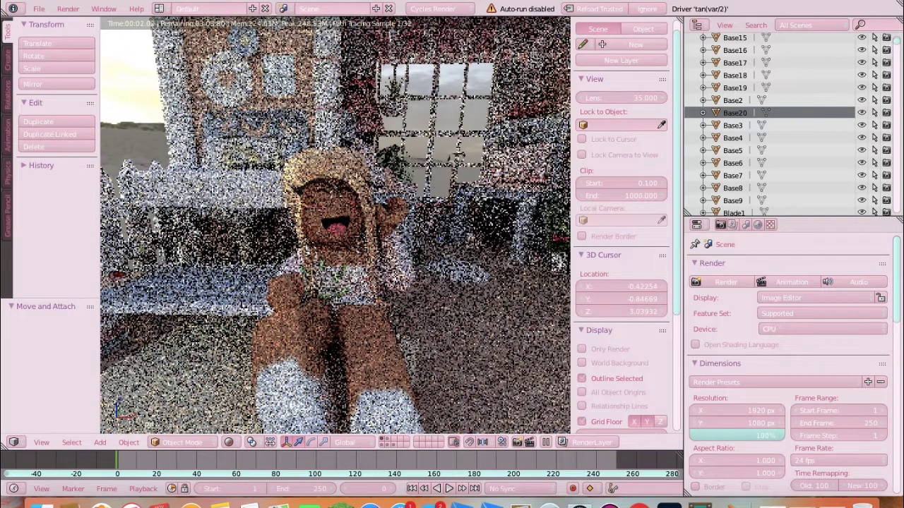
{"action": "key", "text": "shift+z"}
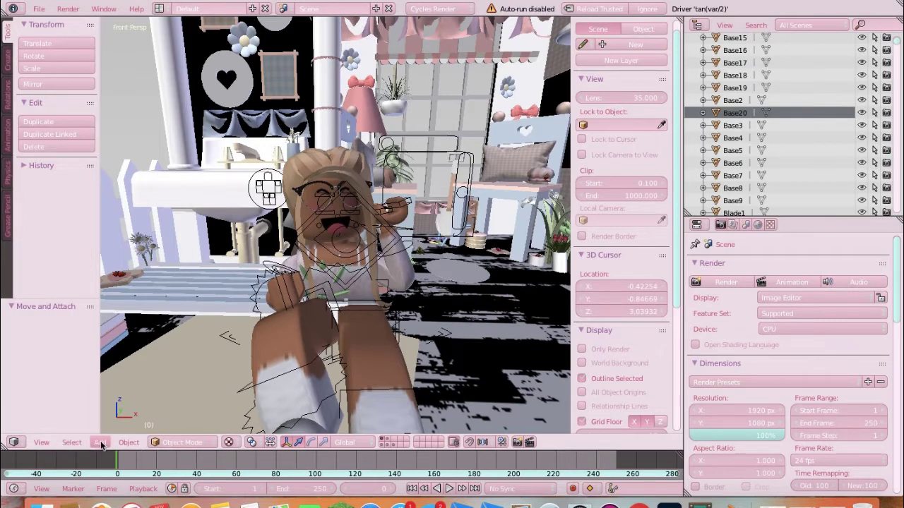
Return the character rig to Object Mode and add a Hemi lamp to the scene.
{"action": "right_click", "coordinate": [297, 171]}
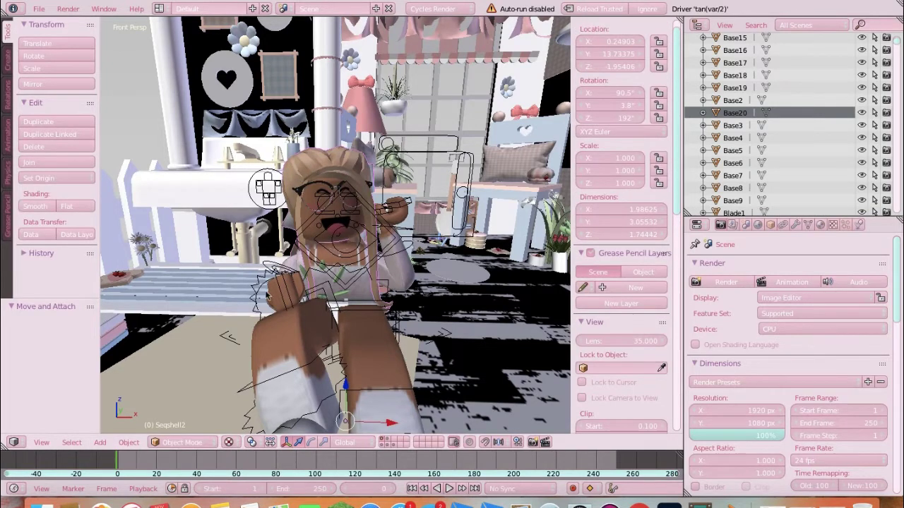
{"action": "right_click", "coordinate": [263, 297]}
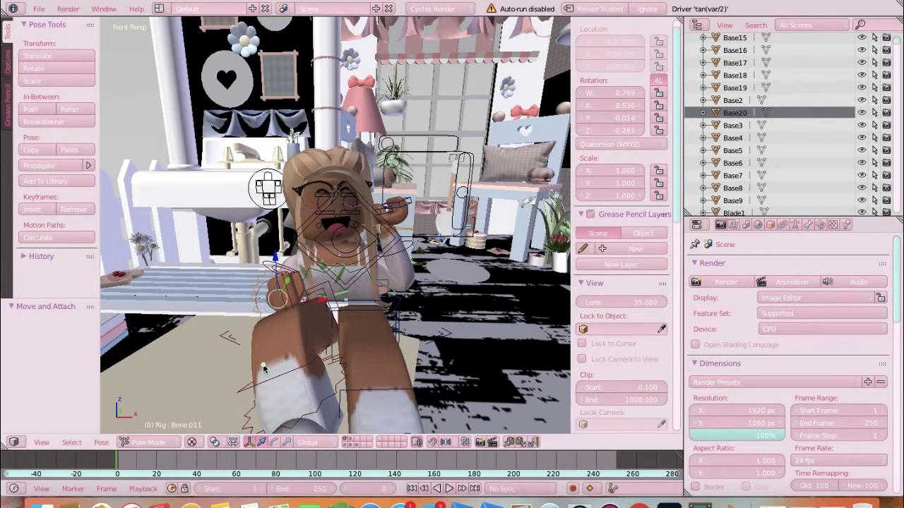
{"action": "key", "text": "ctrl+Tab"}
{"action": "left_click", "coordinate": [99, 442]}
{"action": "mouse_move", "coordinate": [161, 285]}
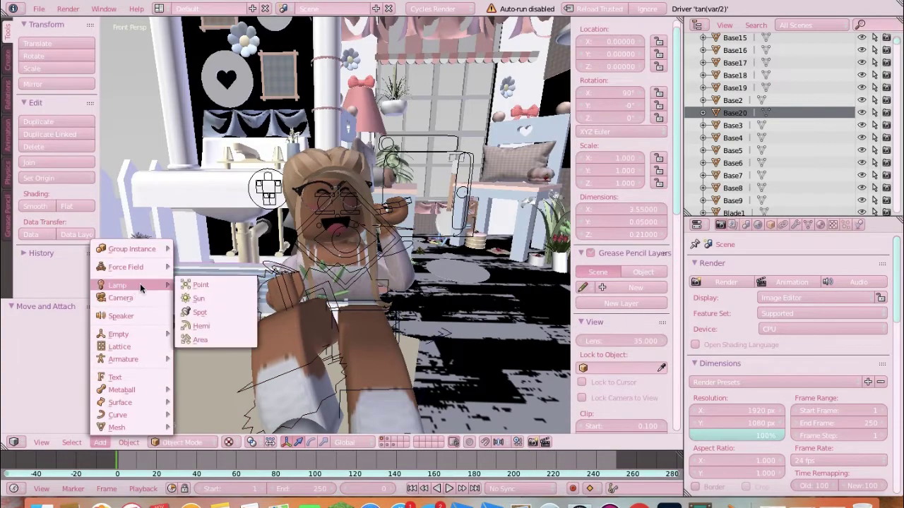
{"action": "left_click", "coordinate": [193, 329]}
Rotate the Hemi lamp about 84.9° around the X axis.
{"action": "key", "text": "shift+f"}
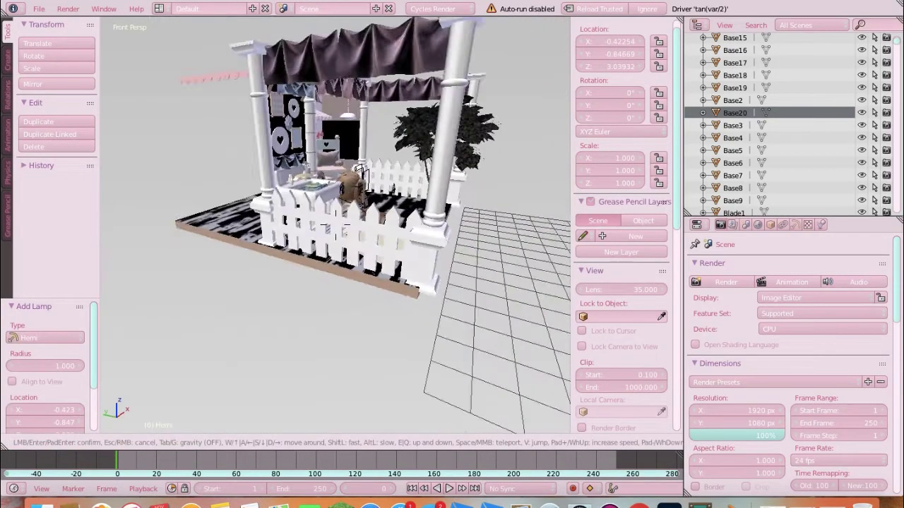
{"action": "key", "text": "w"}
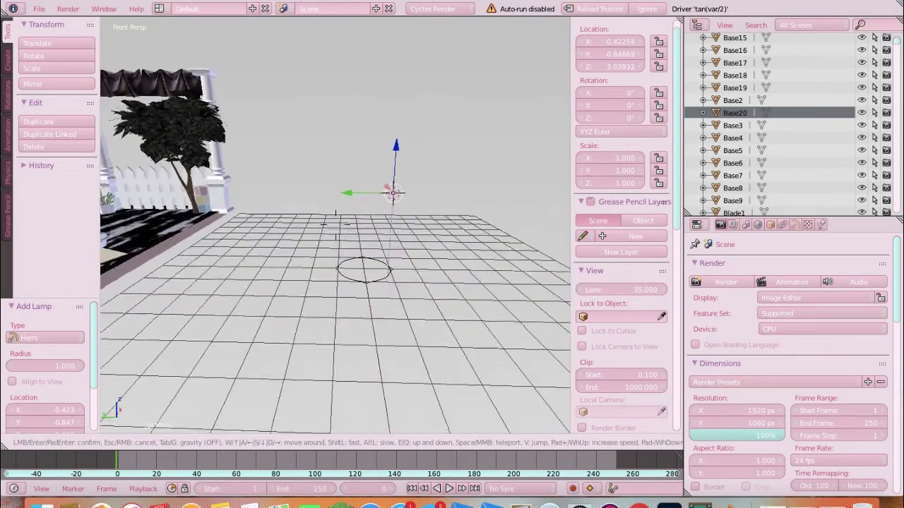
{"action": "key", "text": "w"}
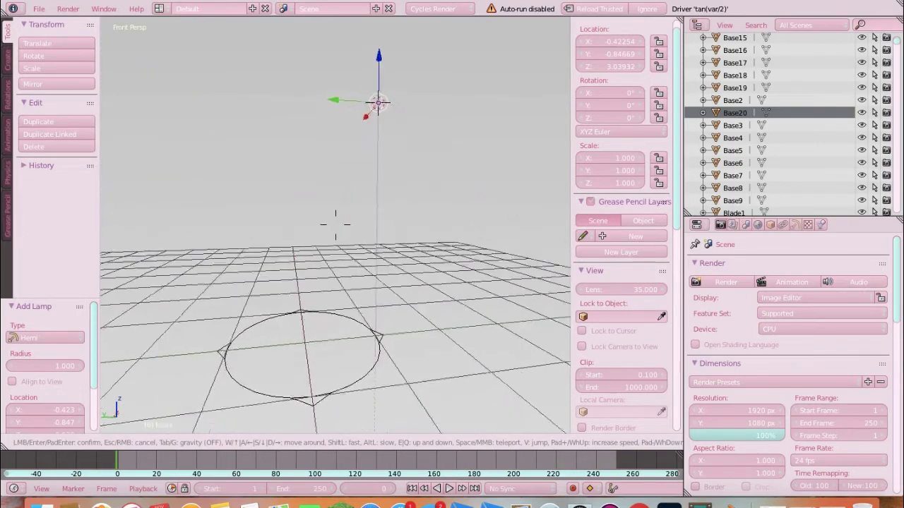
{"action": "left_click", "coordinate": [336, 224]}
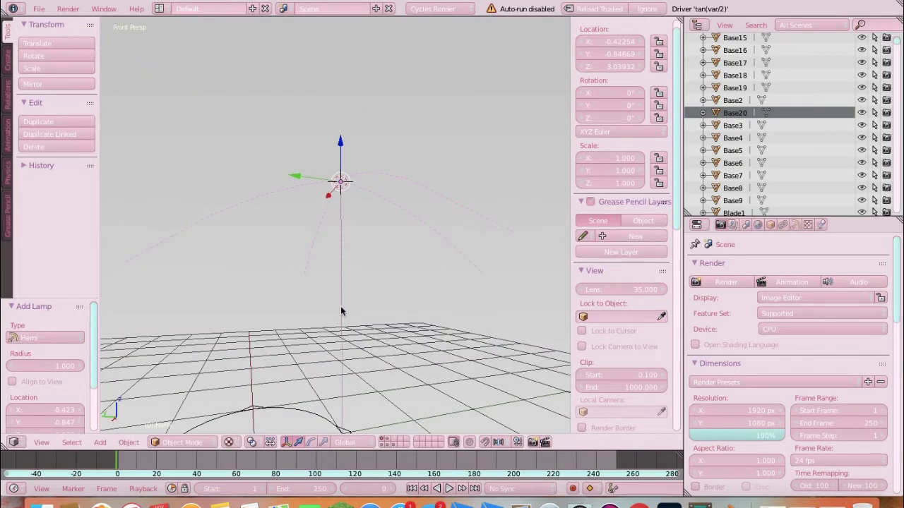
{"action": "left_click", "coordinate": [311, 442]}
{"action": "left_click_drag", "start_coordinate": [297, 161], "coordinate": [352, 147]}
Move the Hemi lamp along the Y axis toward the room, to about Y 8.12.
{"action": "key", "text": "shift+f"}
{"action": "key", "text": "s"}
{"action": "key", "text": "e"}
{"action": "left_click", "coordinate": [335, 224]}
{"action": "left_click", "coordinate": [299, 442]}
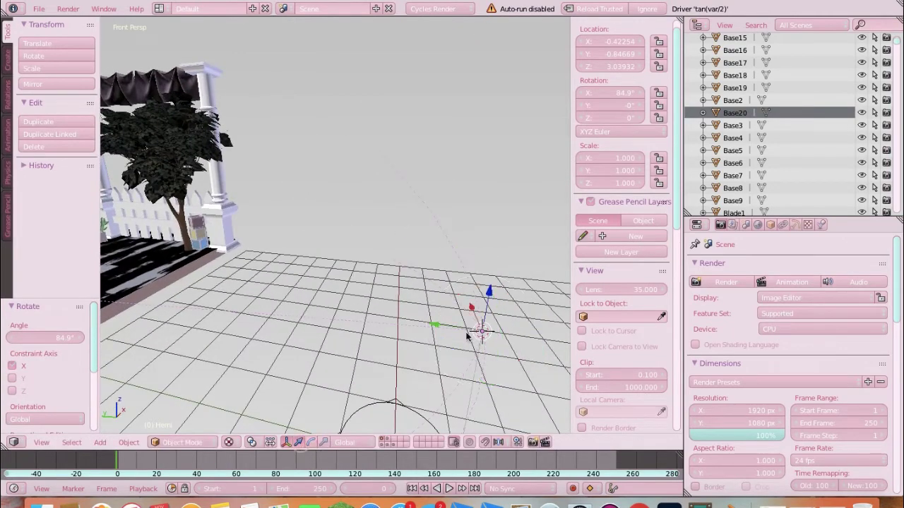
{"action": "left_click_drag", "start_coordinate": [452, 327], "coordinate": [243, 321]}
{"action": "key", "text": "shift+f"}
{"action": "key", "text": "w"}
{"action": "key", "text": "a"}
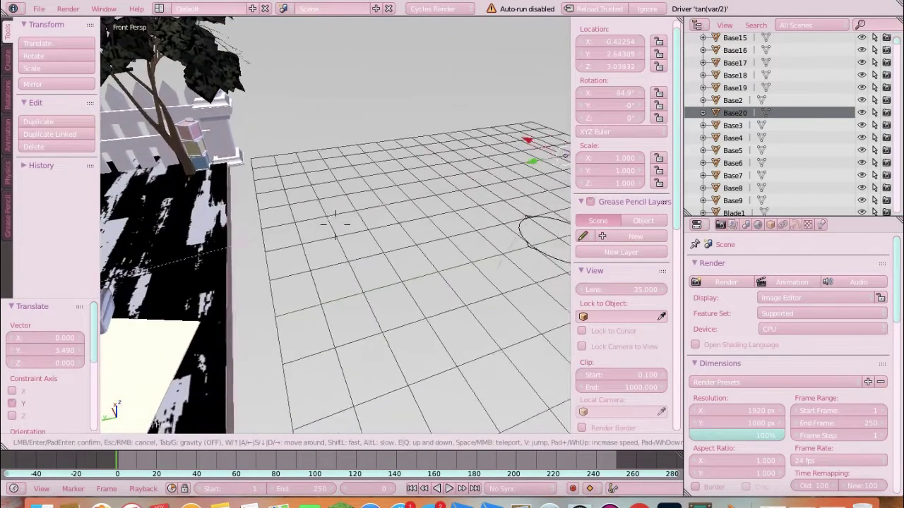
{"action": "left_click", "coordinate": [475, 194]}
{"action": "left_click_drag", "start_coordinate": [481, 175], "coordinate": [332, 236]}
Shift the Hemi lamp to about X -0.05, Y 8.34 so it sits in front of the seated character.
{"action": "key", "text": "shift+f"}
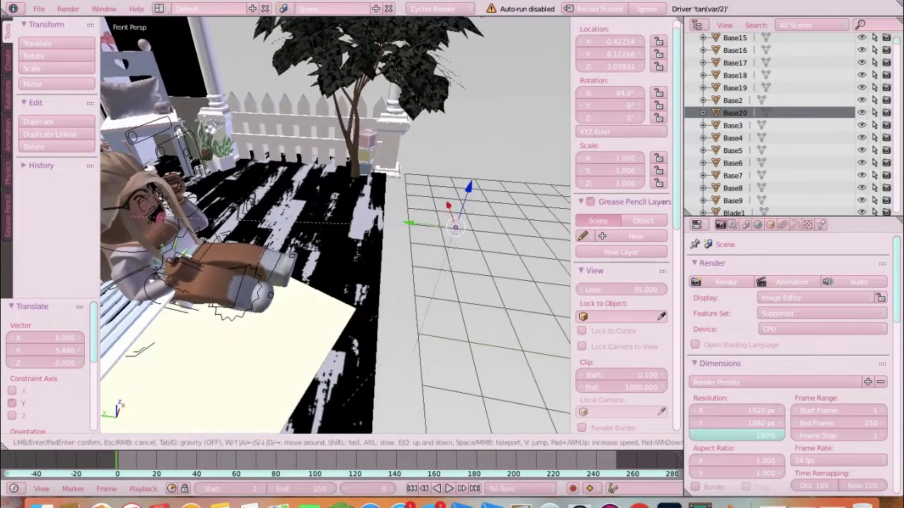
{"action": "left_click", "coordinate": [470, 229]}
{"action": "left_click_drag", "start_coordinate": [470, 228], "coordinate": [475, 191]}
{"action": "key", "text": "shift+f"}
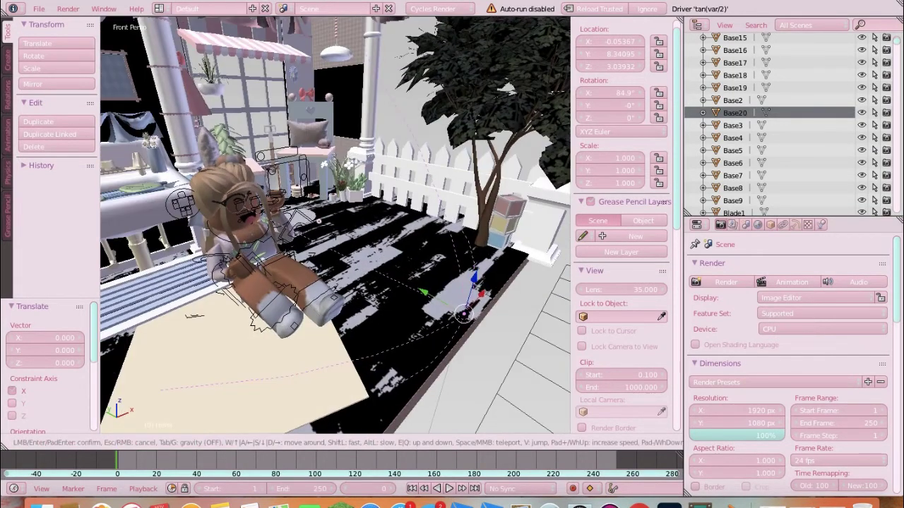
{"action": "left_click", "coordinate": [335, 225]}
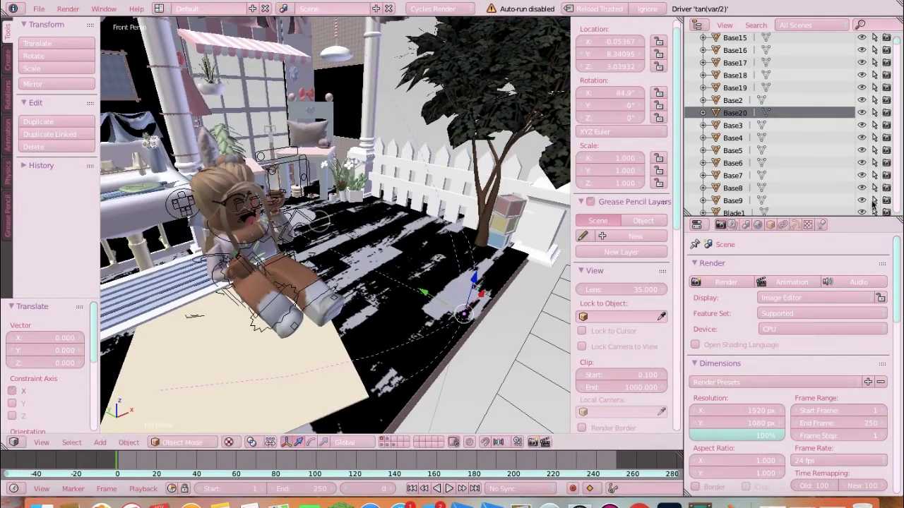
Give the Hemi lamp's emission a light peach color.
{"action": "left_click", "coordinate": [795, 226]}
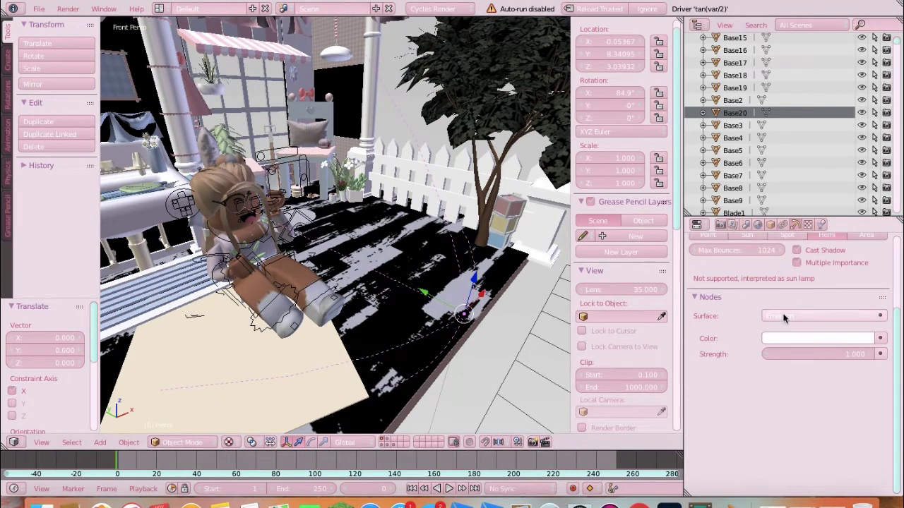
{"action": "left_click", "coordinate": [784, 340]}
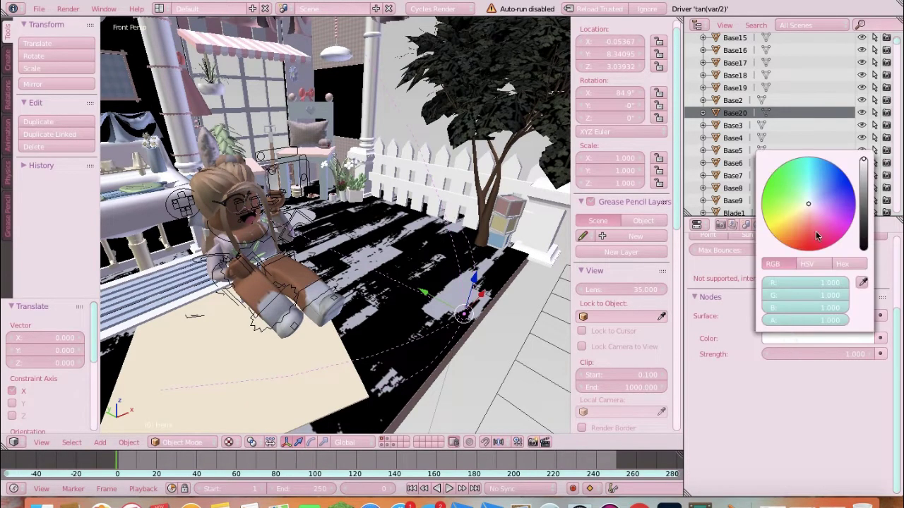
{"action": "left_click", "coordinate": [806, 210]}
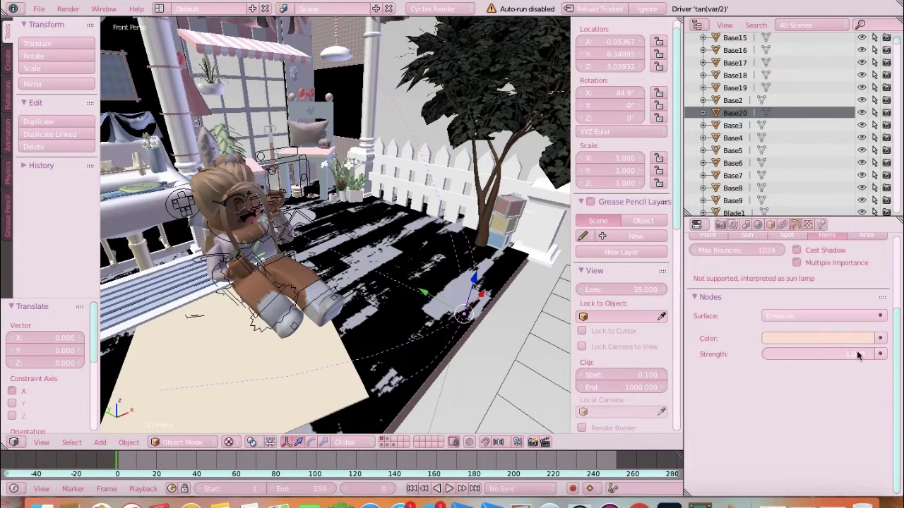
Set the Hemi lamp's emission strength to 2 and raise it to 2.8 while previewing the rendered lighting.
{"action": "left_click", "coordinate": [824, 351]}
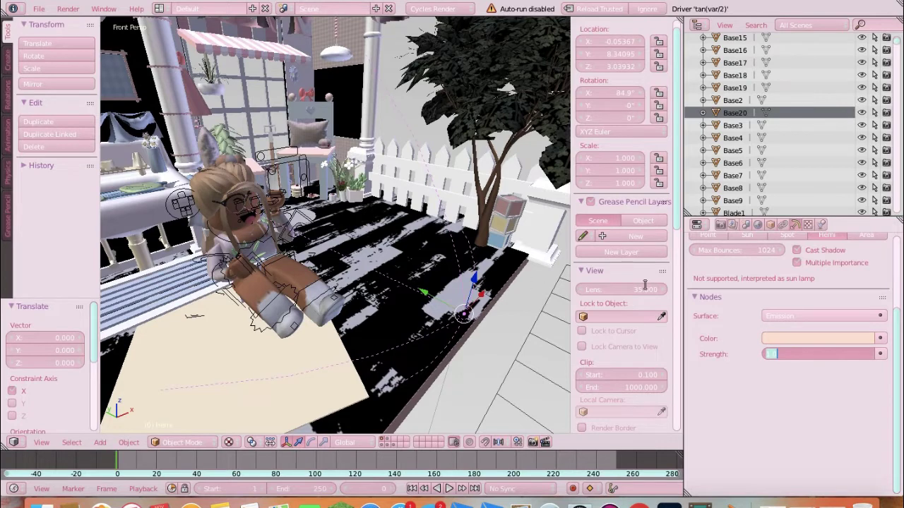
{"action": "type", "text": "2"}
{"action": "key", "text": "Return"}
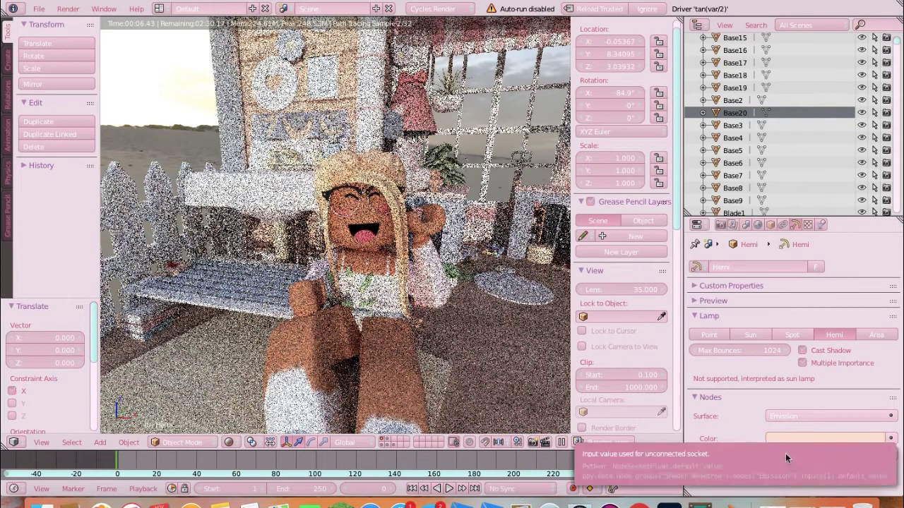
{"action": "left_click_drag", "start_coordinate": [784, 456], "coordinate": [840, 456]}
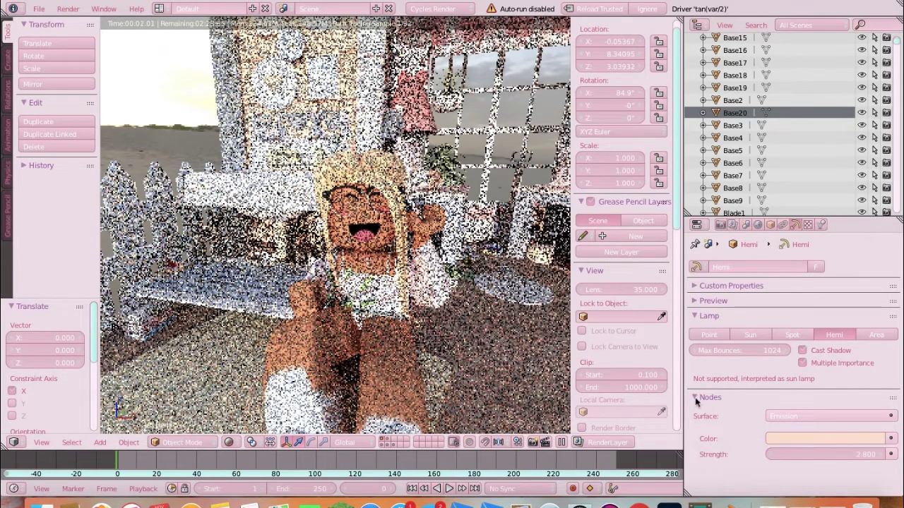
{"action": "key", "text": "shift+z"}
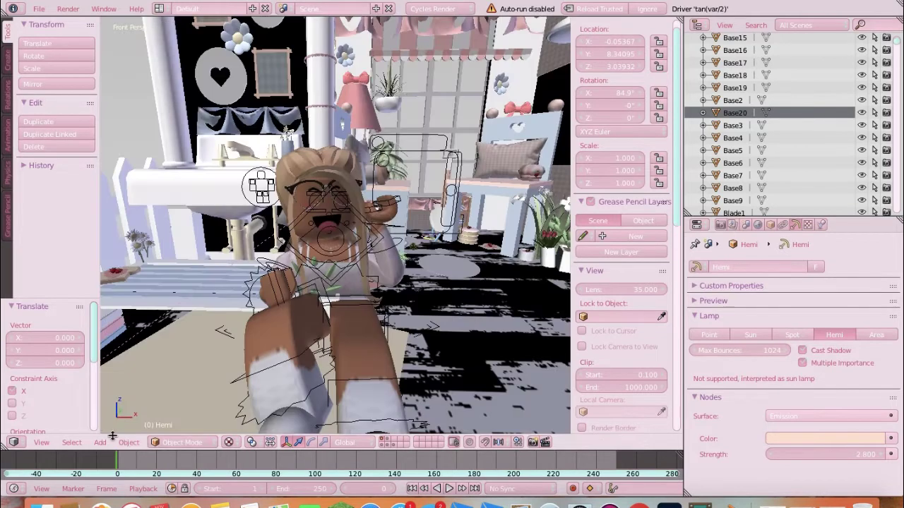
Add a camera to the scene and look through it.
{"action": "left_click", "coordinate": [100, 442]}
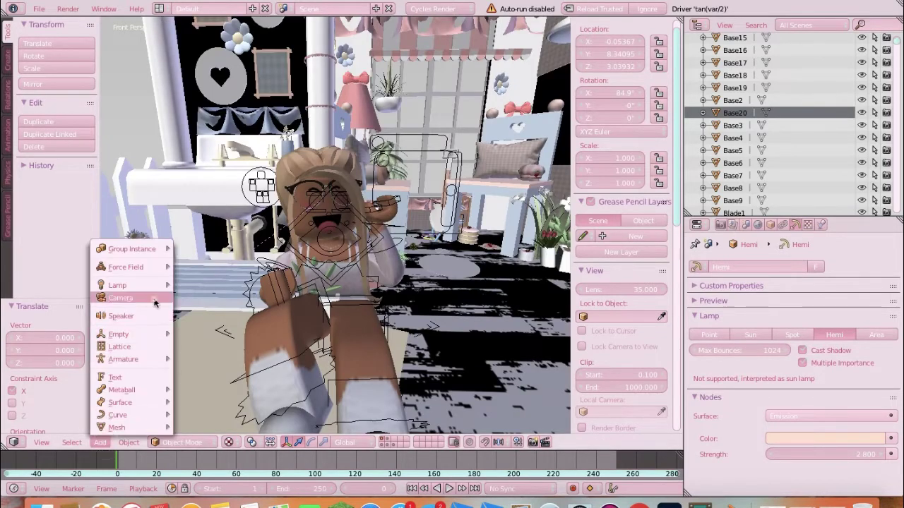
{"action": "left_click", "coordinate": [120, 298]}
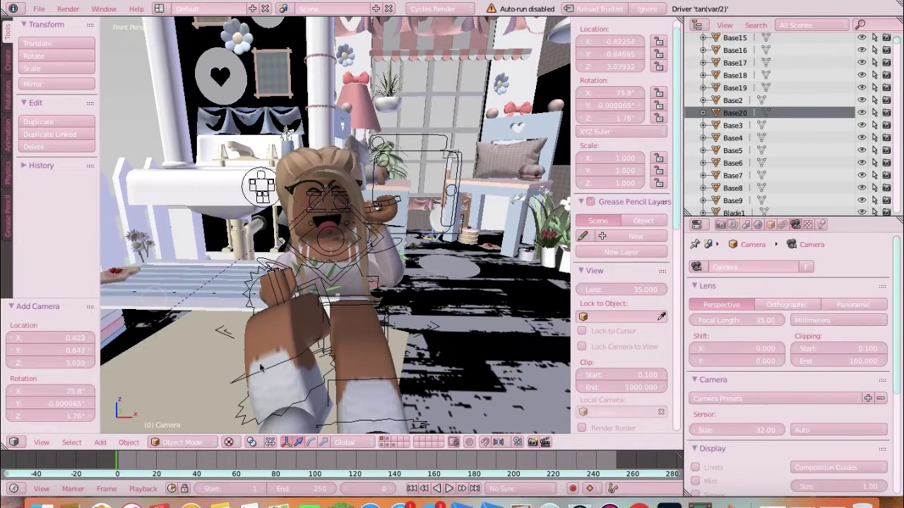
{"action": "left_click", "coordinate": [41, 442]}
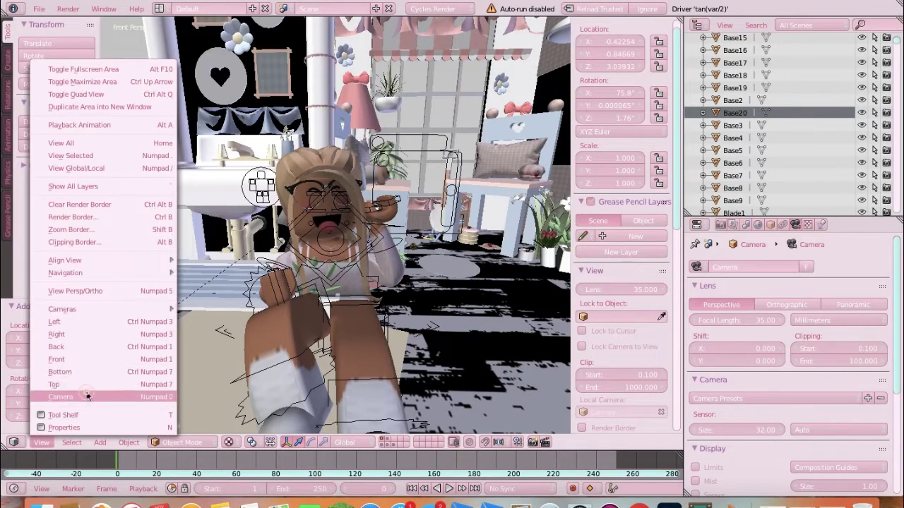
{"action": "left_click", "coordinate": [60, 397]}
Fly the camera in front of the seated character, to about X 0.58, Y 7.50, Z 2.52.
{"action": "key", "text": "shift+f"}
{"action": "key", "text": "w"}
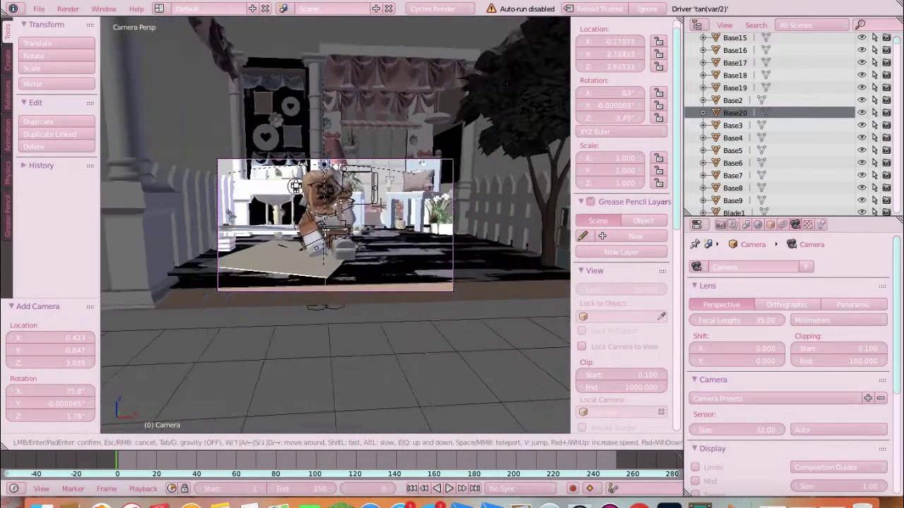
{"action": "key", "text": "s"}
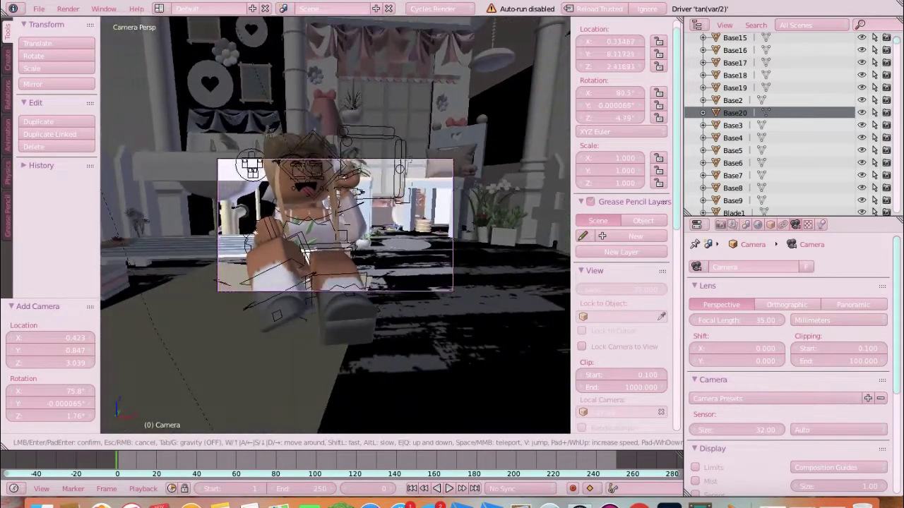
{"action": "left_click", "coordinate": [335, 225]}
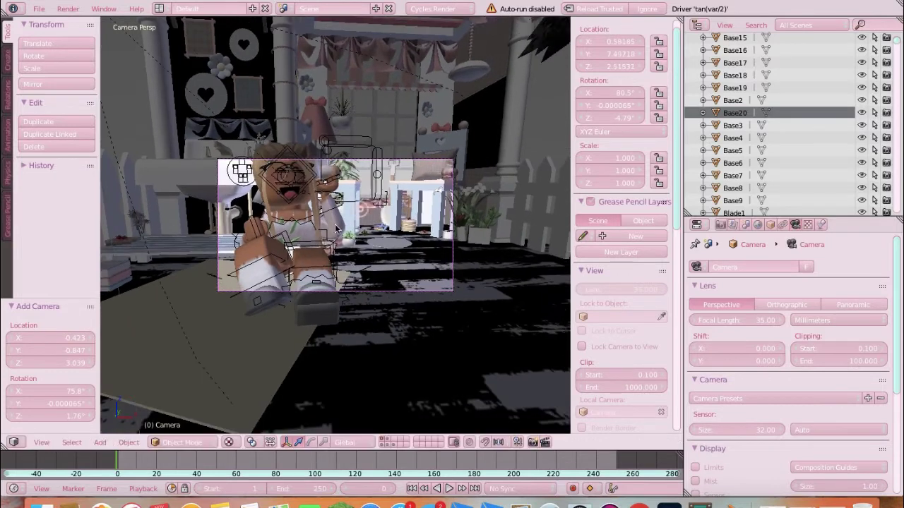
Try a render resolution of 1000 by 1000 px and undo it.
{"action": "left_click", "coordinate": [721, 224]}
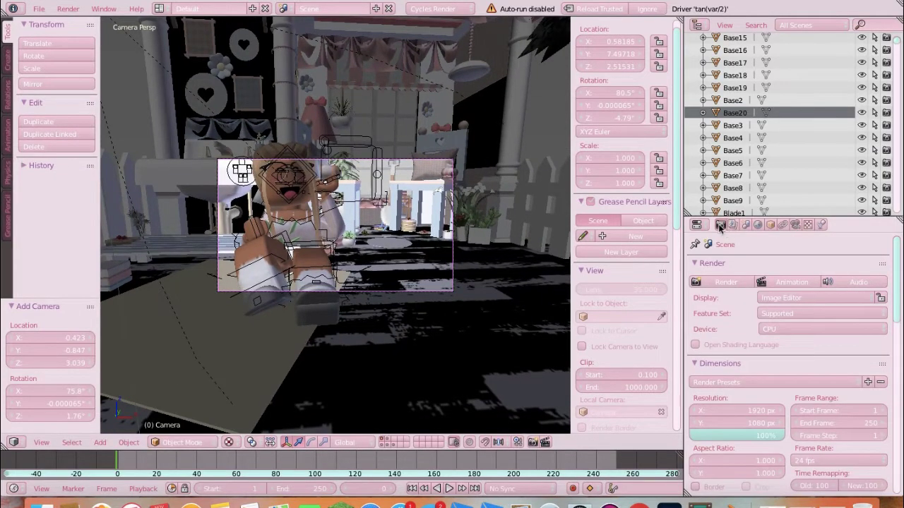
{"action": "left_click", "coordinate": [729, 408]}
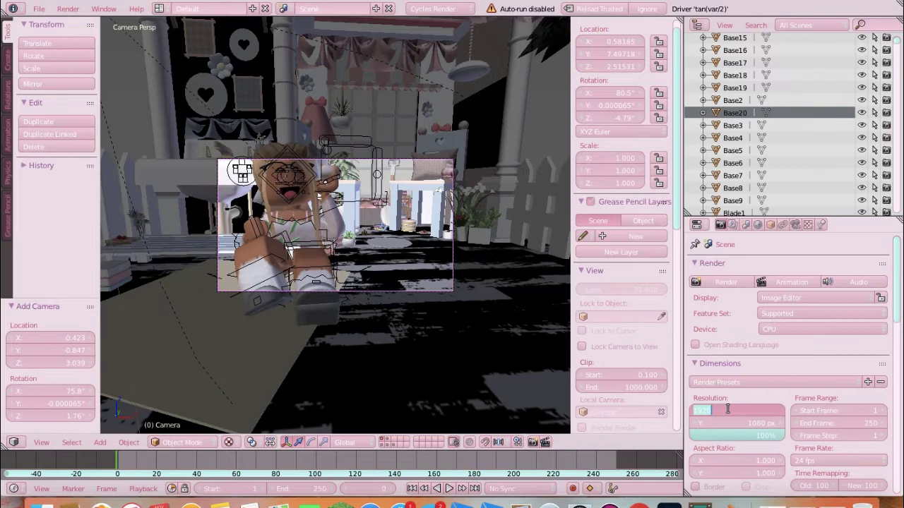
{"action": "type", "text": "1000"}
{"action": "key", "text": "Return"}
{"action": "left_click", "coordinate": [741, 424]}
{"action": "type", "text": "100"}
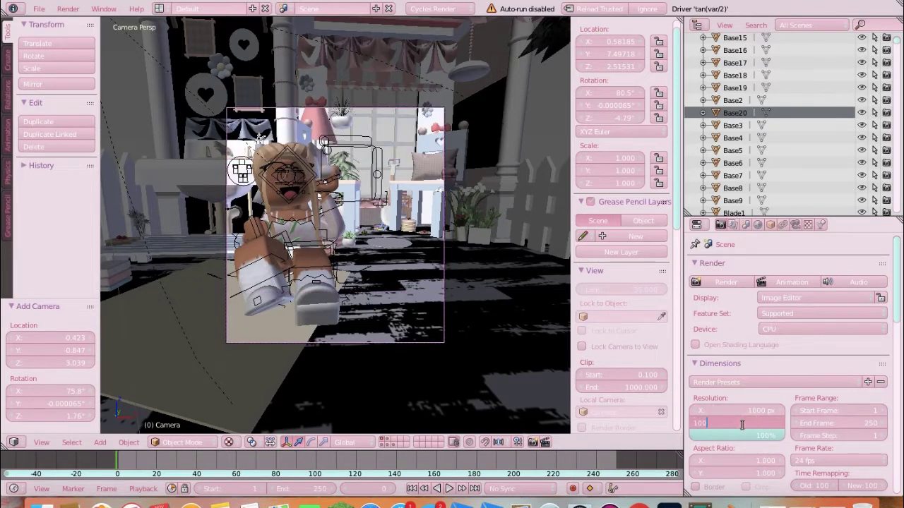
{"action": "type", "text": "0"}
{"action": "key", "text": "Return"}
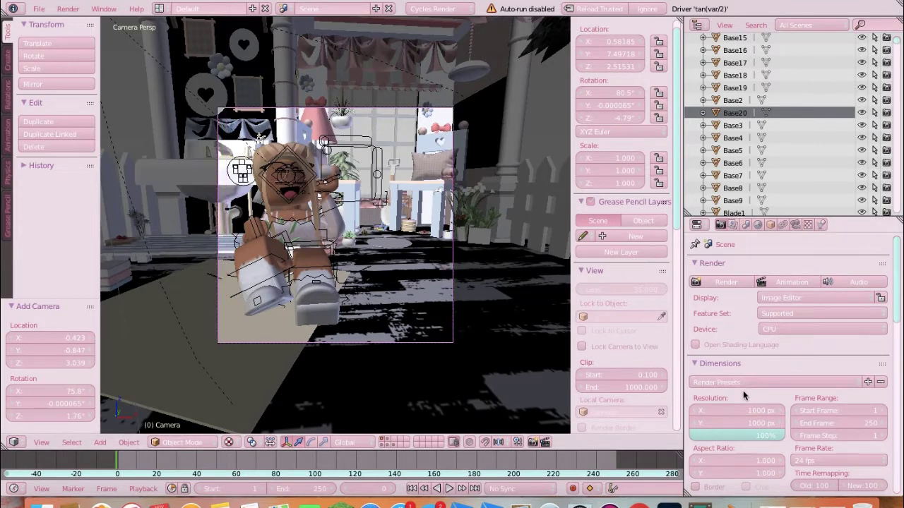
{"action": "key", "text": "ctrl+z"}
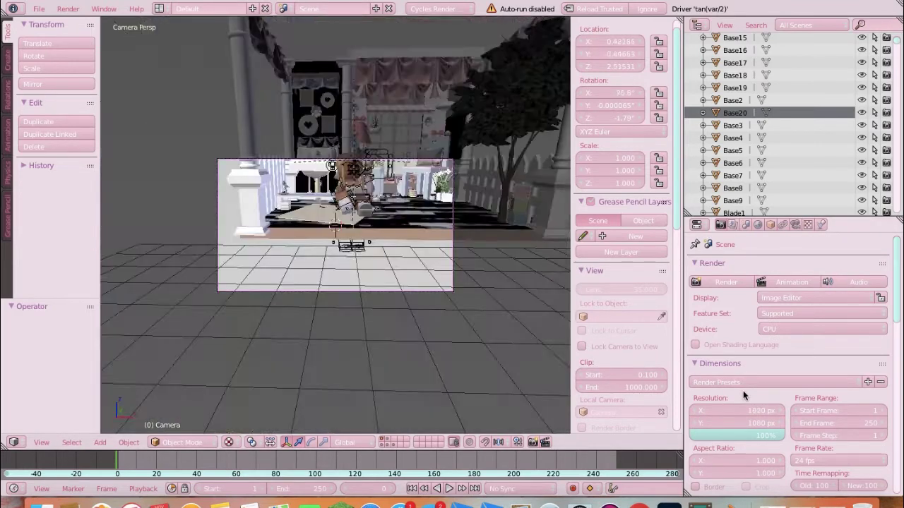
Fly the camera close to the seated character, to about X 0.74, Y 7.76, Z 2.76.
{"action": "key", "text": "shift+f"}
{"action": "key", "text": "w"}
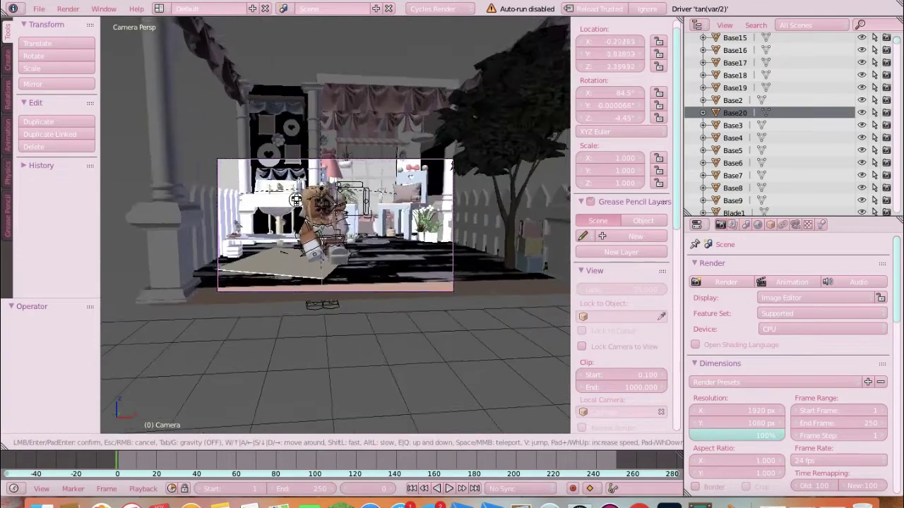
{"action": "key", "text": "q"}
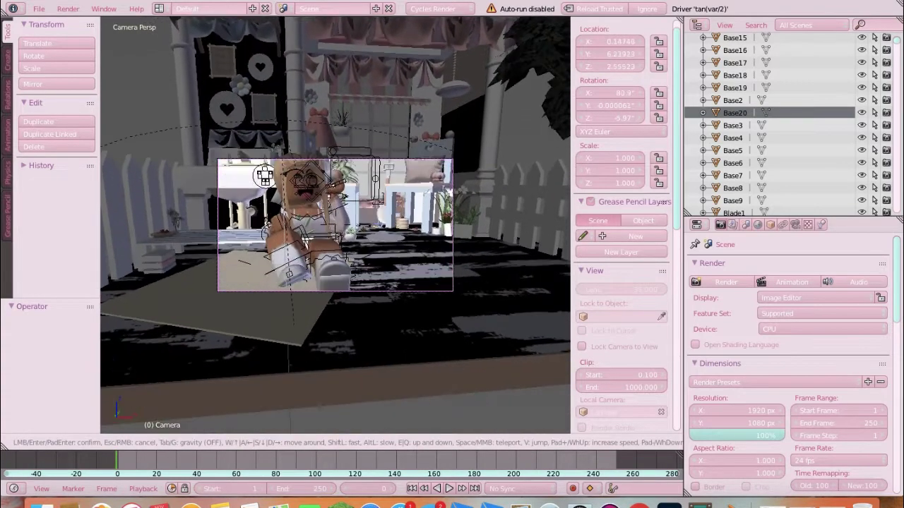
{"action": "key", "text": "d"}
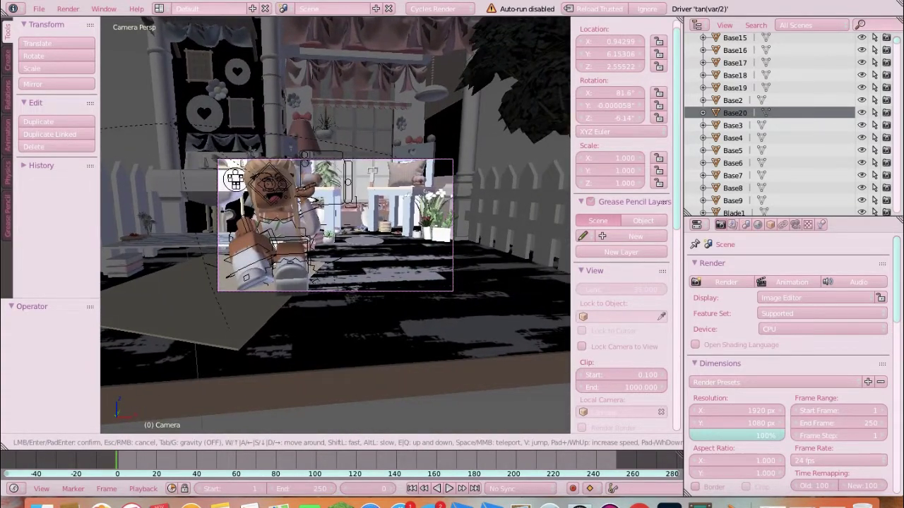
{"action": "mouse_move", "coordinate": [336, 225]}
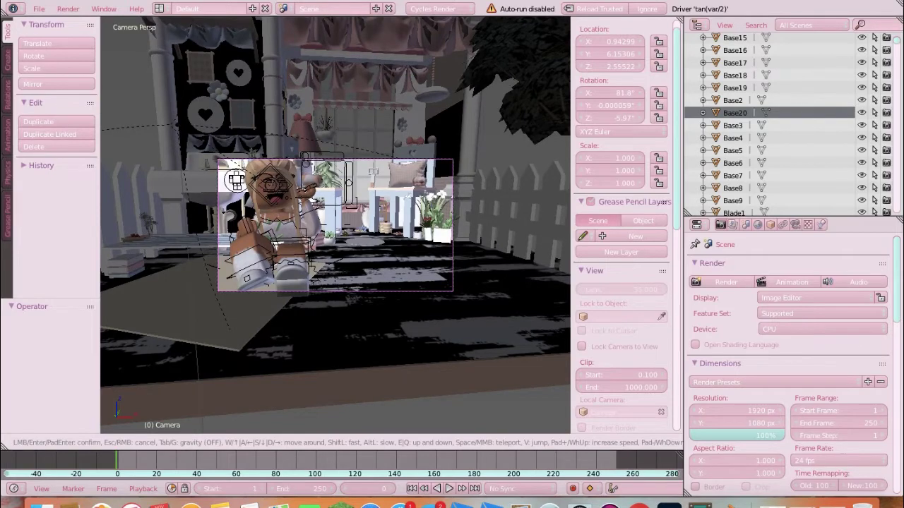
{"action": "key", "text": "s"}
{"action": "key", "text": "w"}
{"action": "key", "text": "w"}
{"action": "left_click", "coordinate": [335, 251]}
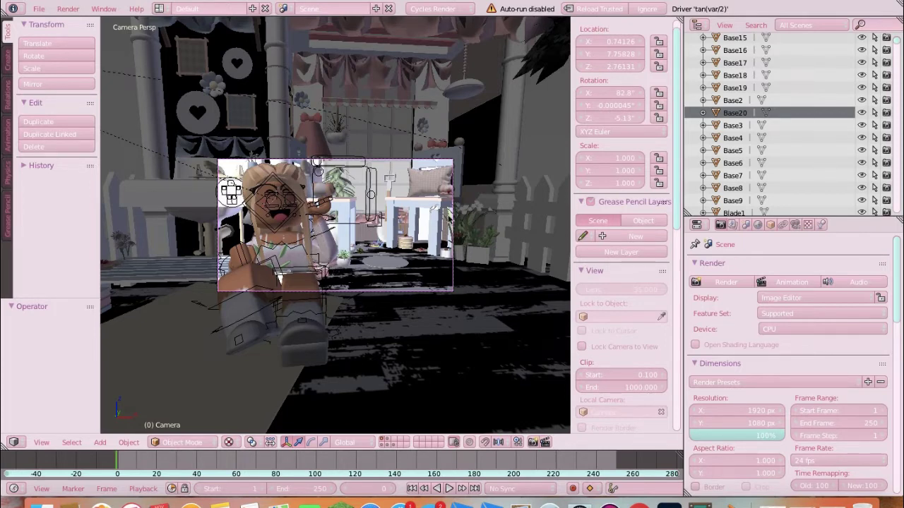
Enable denoising in the scene's render layer settings.
{"action": "left_click", "coordinate": [732, 224]}
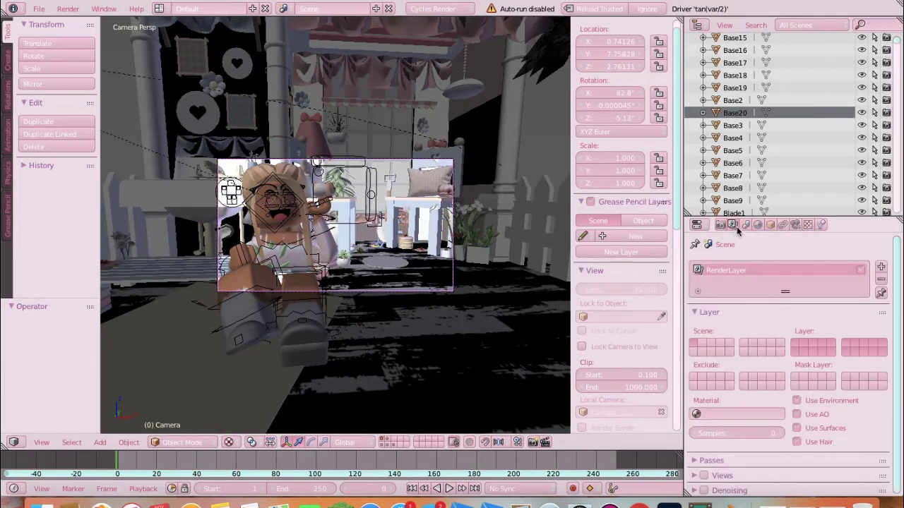
{"action": "scroll", "coordinate": [742, 446], "scroll_direction": "down", "scroll_amount": 1}
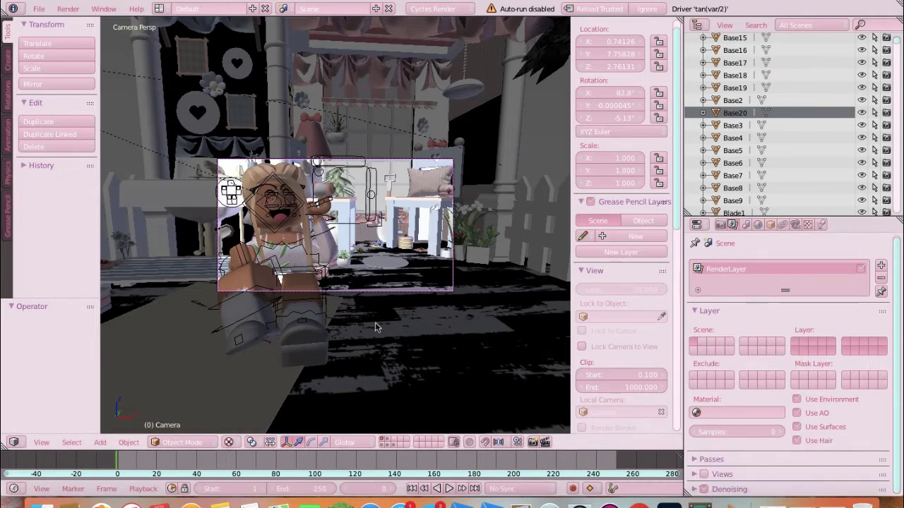
Delete the stray green leaves overlapping the character's white top and return to the camera view.
{"action": "right_click", "coordinate": [286, 254]}
{"action": "right_click", "coordinate": [284, 255]}
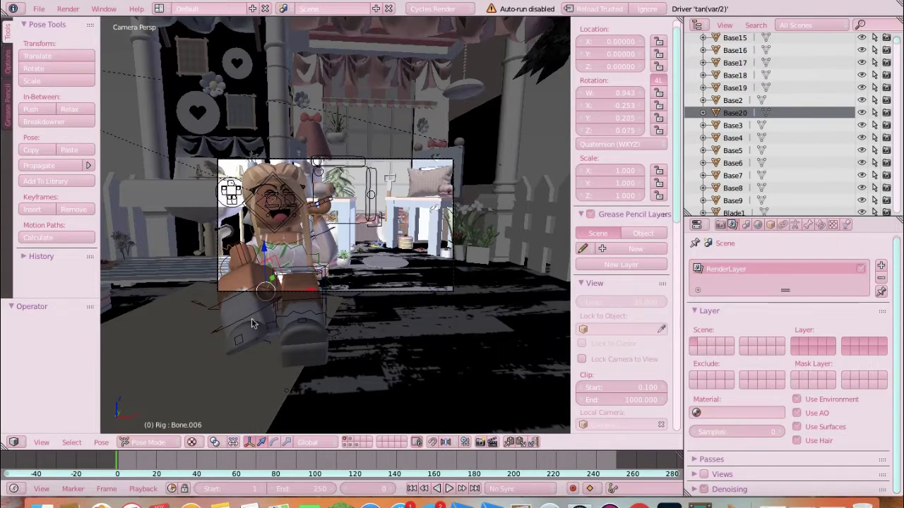
{"action": "left_click", "coordinate": [42, 442]}
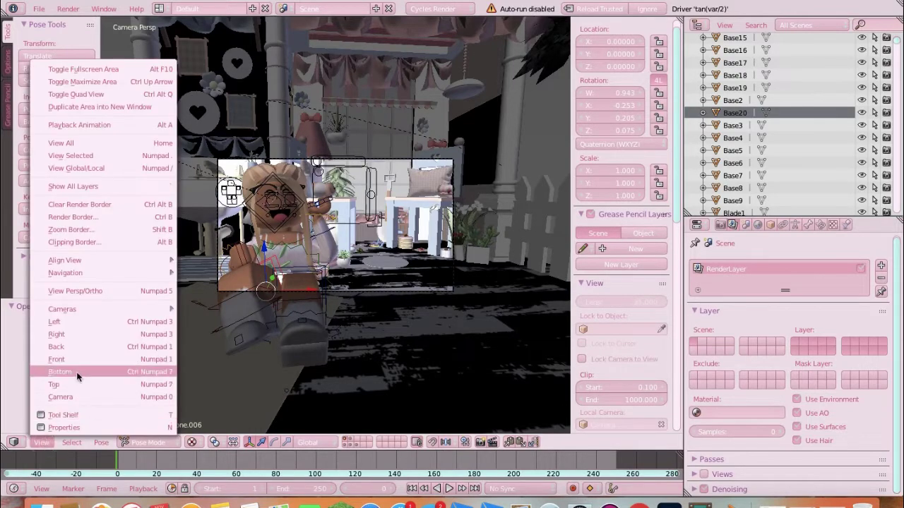
{"action": "left_click", "coordinate": [79, 397]}
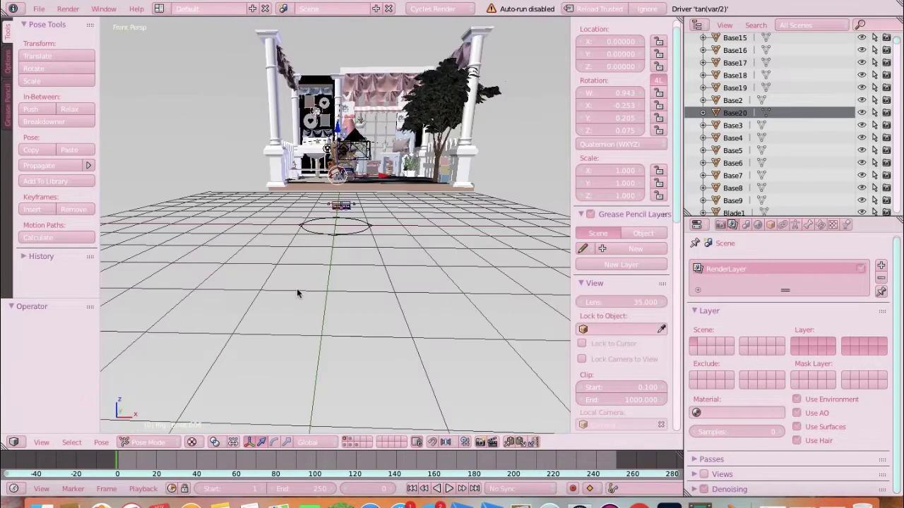
{"action": "key", "text": "shift+f"}
{"action": "key", "text": "w"}
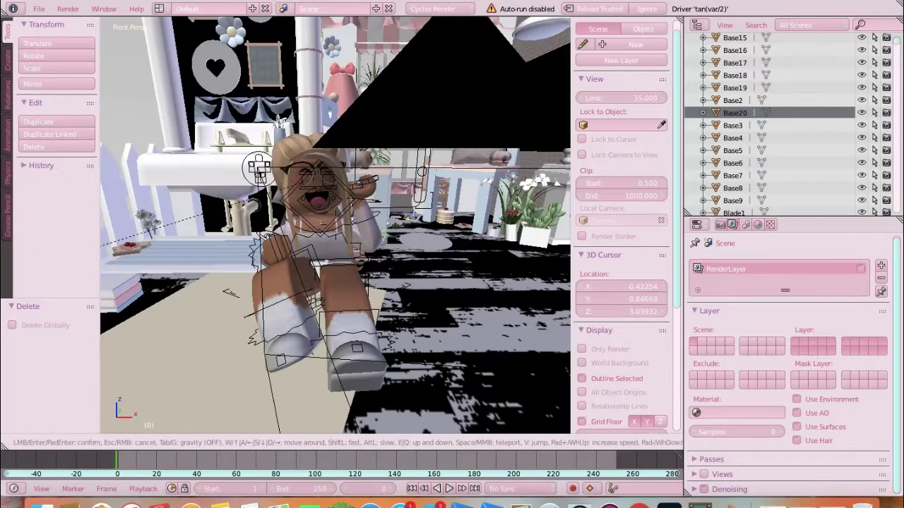
{"action": "key", "text": "w"}
{"action": "key", "text": "s"}
{"action": "key", "text": "w"}
{"action": "key", "text": "w"}
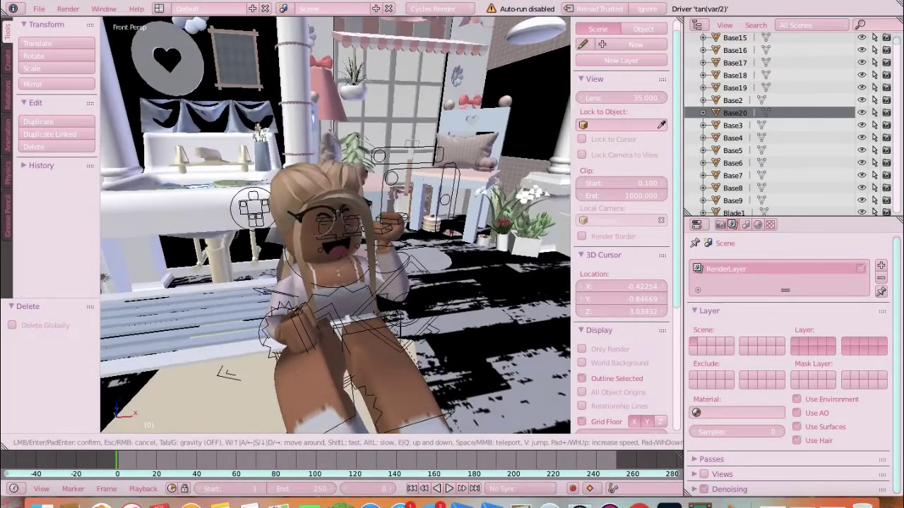
{"action": "key", "text": "Return"}
{"action": "key", "text": "KP_0"}
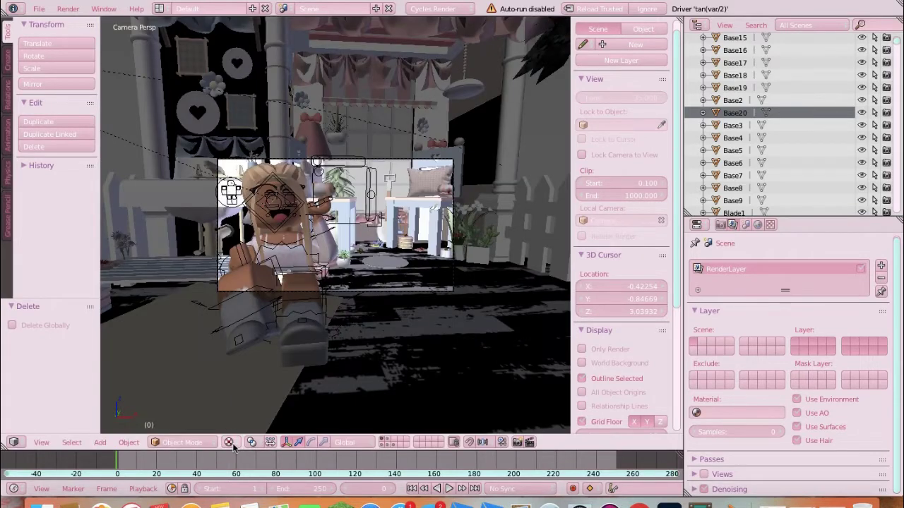
Preview the camera view in Rendered shading, render the still image and inspect the result up close.
{"action": "left_click", "coordinate": [230, 442]}
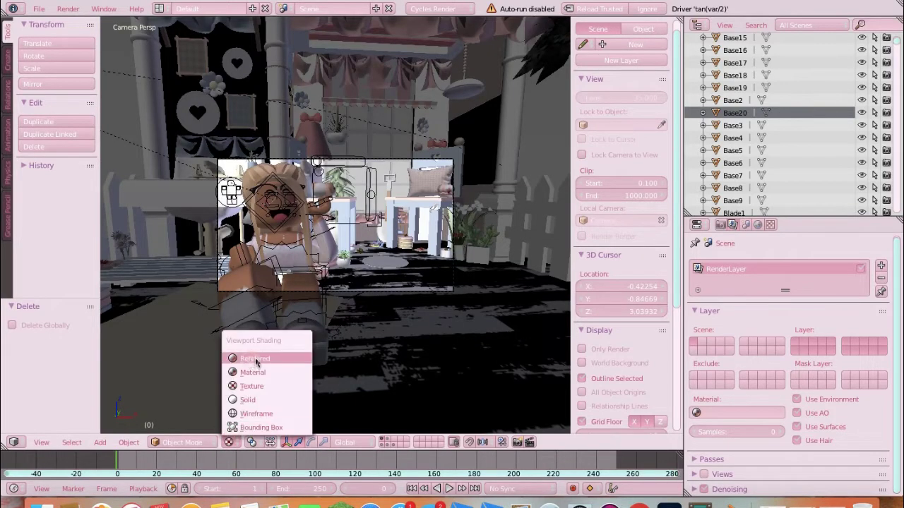
{"action": "left_click", "coordinate": [256, 361]}
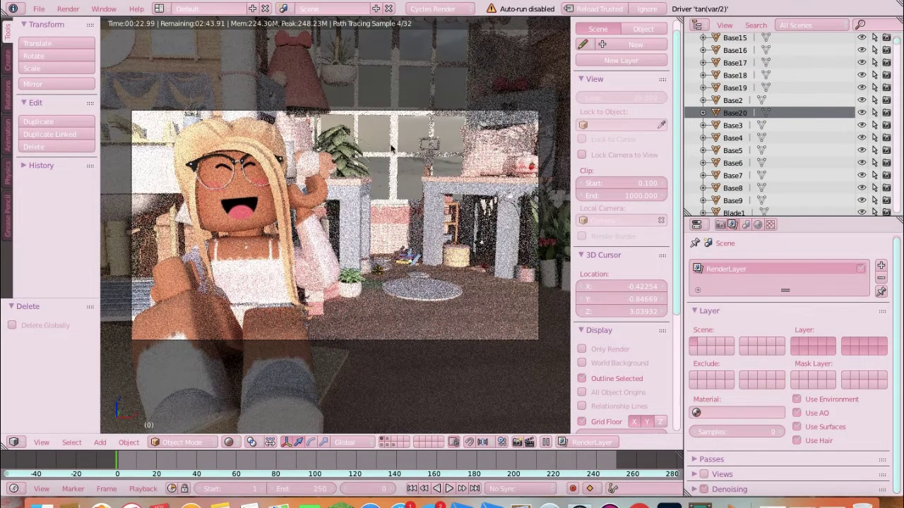
{"action": "left_click", "coordinate": [68, 13]}
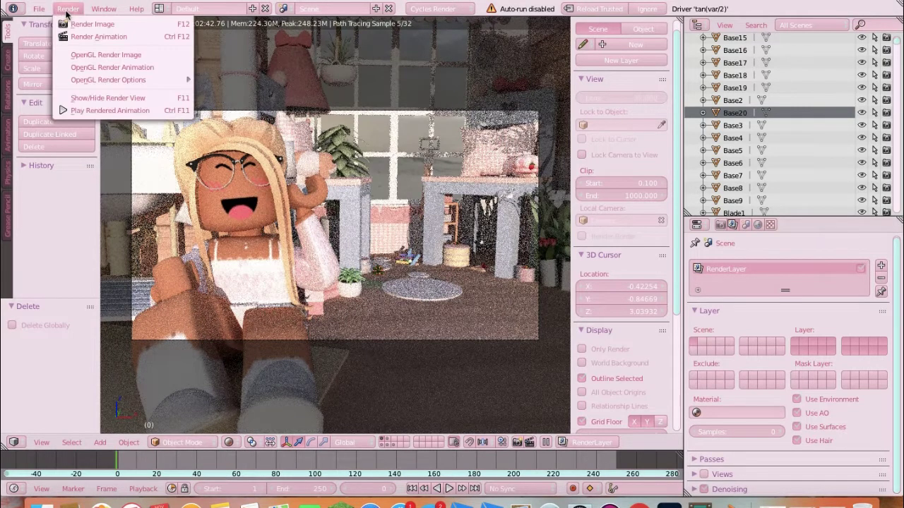
{"action": "left_click", "coordinate": [106, 24]}
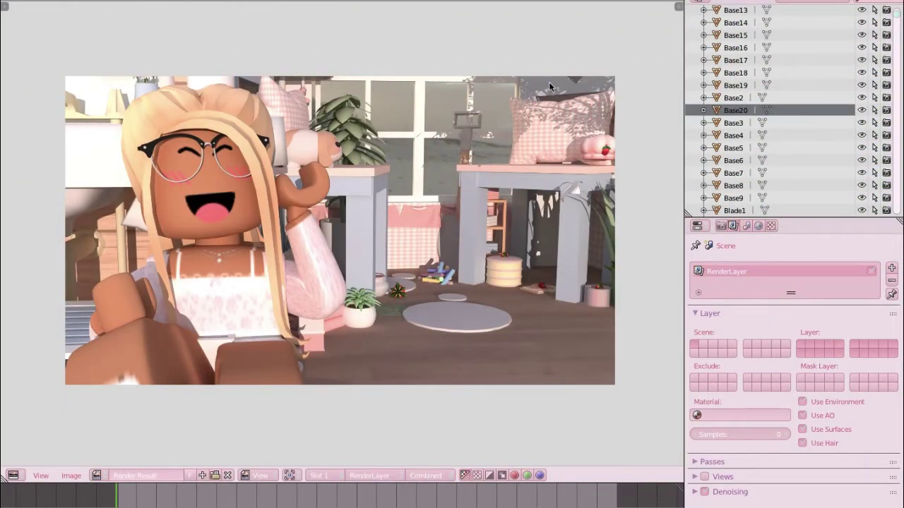
{"action": "scroll", "coordinate": [460, 179], "scroll_direction": "up", "scroll_amount": 11}
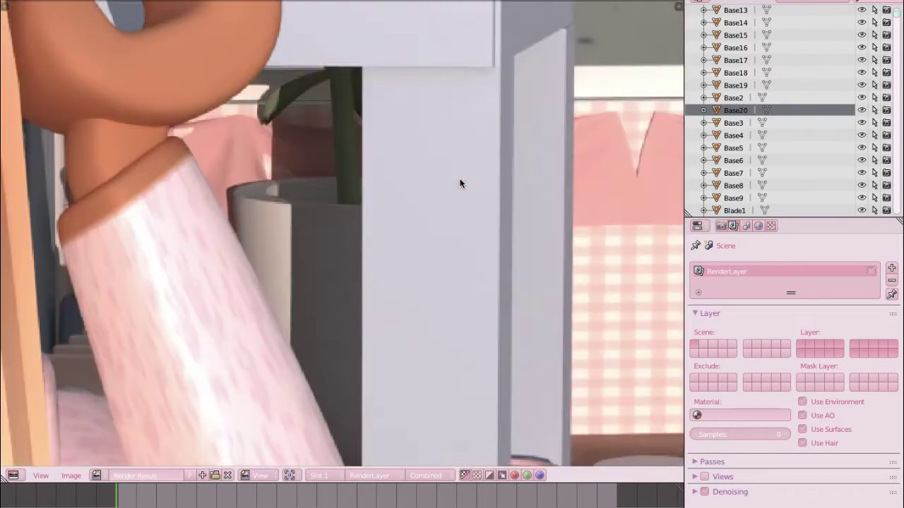
{"action": "scroll", "coordinate": [459, 184], "scroll_direction": "down", "scroll_amount": 10}
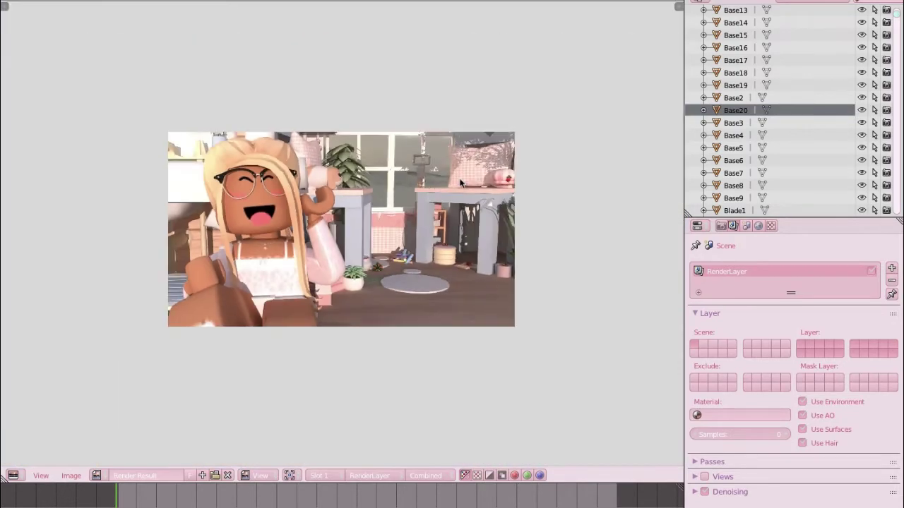
{"action": "scroll", "coordinate": [459, 183], "scroll_direction": "up", "scroll_amount": 2}
{"action": "scroll", "coordinate": [460, 183], "scroll_direction": "down", "scroll_amount": 1}
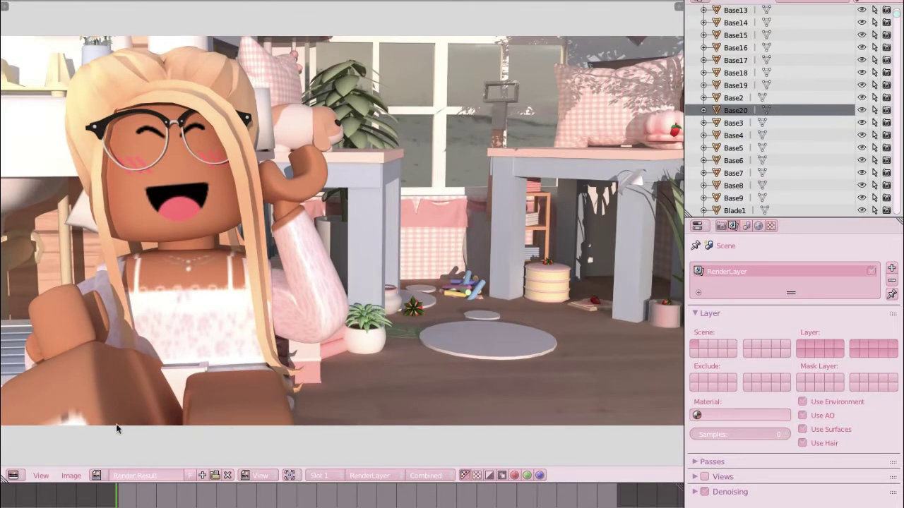
Save the rendered image to the Desktop as yes.png.
{"action": "left_click", "coordinate": [73, 475]}
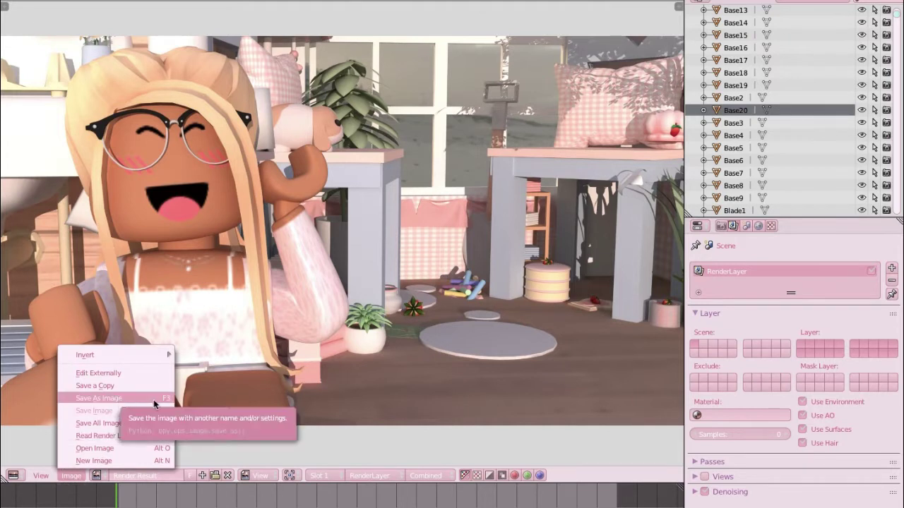
{"action": "left_click", "coordinate": [97, 400]}
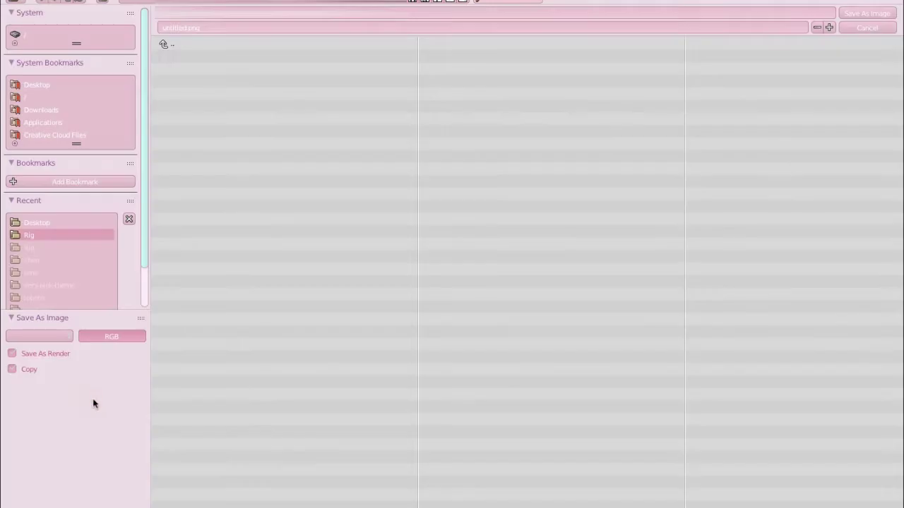
{"action": "left_click", "coordinate": [34, 85]}
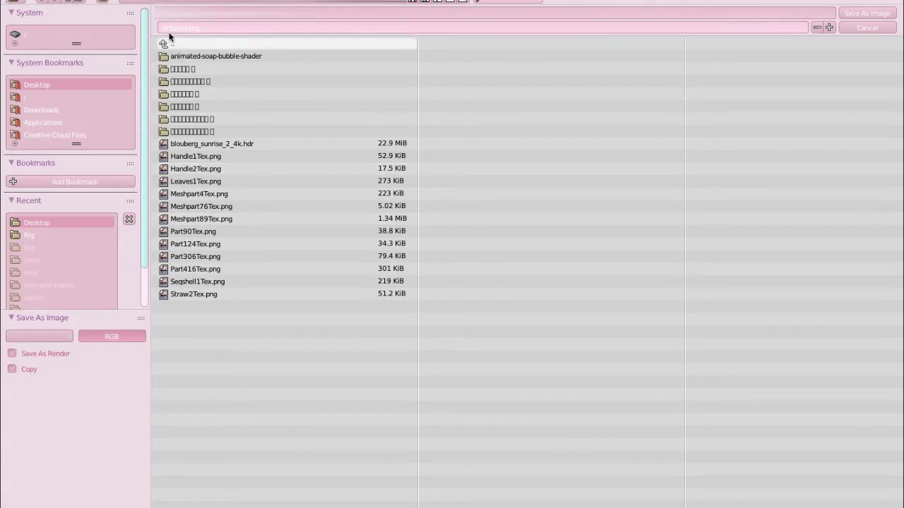
{"action": "left_click", "coordinate": [187, 30]}
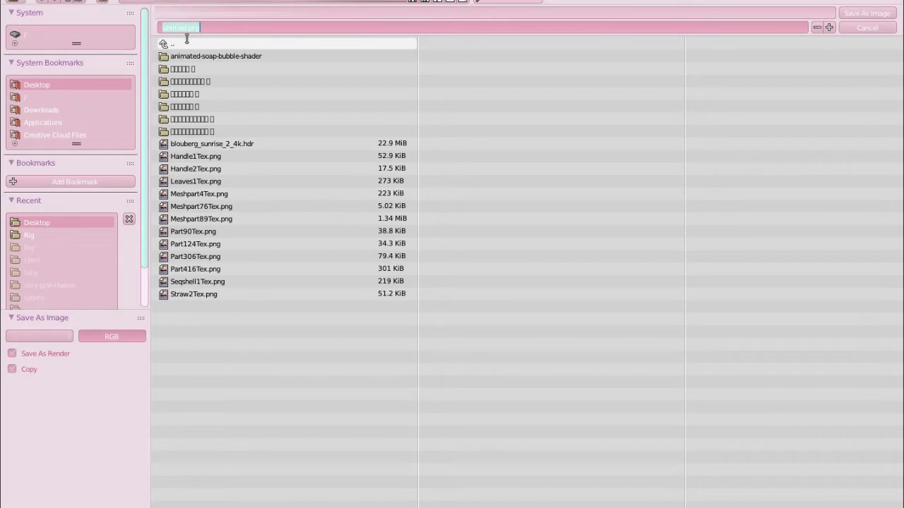
{"action": "type", "text": "yes.png"}
{"action": "key", "text": "Return"}
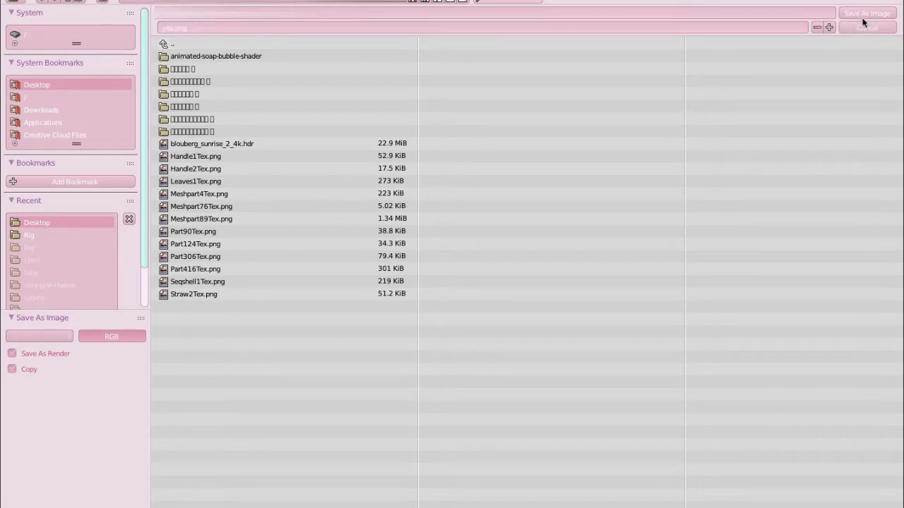
{"action": "left_click", "coordinate": [852, 12]}
Switch to the macOS desktop and select the saved yes.png file.
{"action": "scroll", "coordinate": [229, 232], "scroll_direction": "down", "scroll_amount": 2}
{"action": "scroll", "coordinate": [230, 232], "scroll_direction": "up", "scroll_amount": 3}
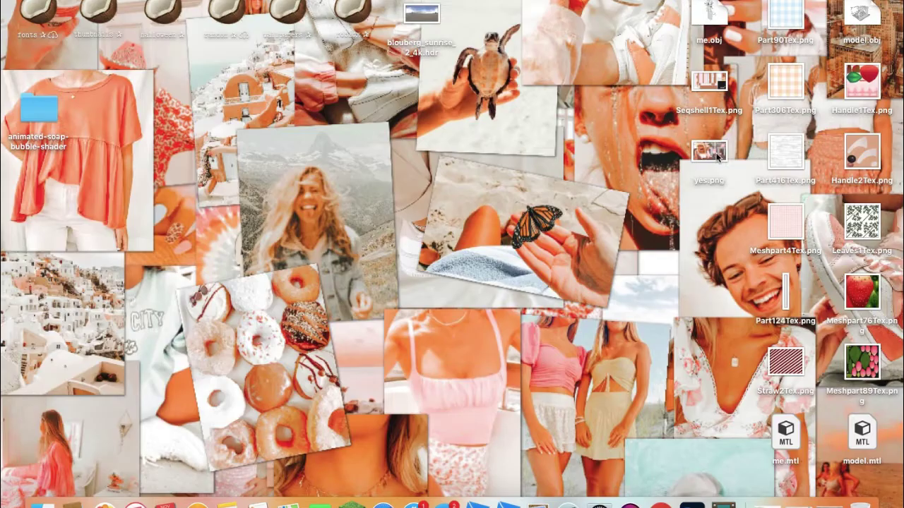
{"action": "left_click", "coordinate": [709, 152]}
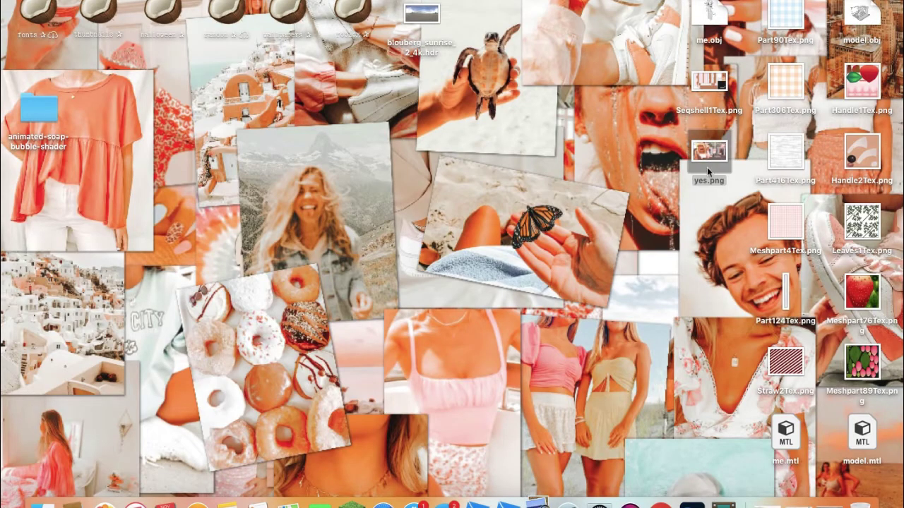